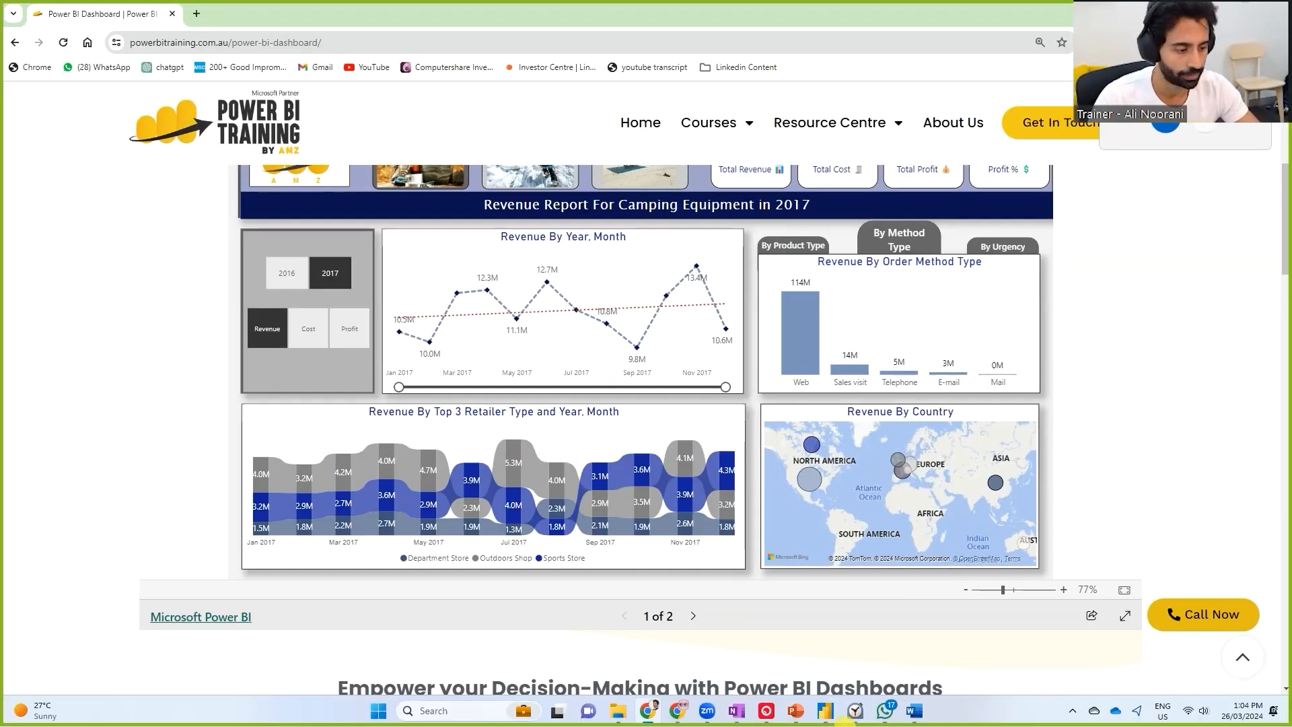
Switch to the Power BI Desktop report and move the By Urgency button down so it overlaps the chart's upper edge
click(825, 711)
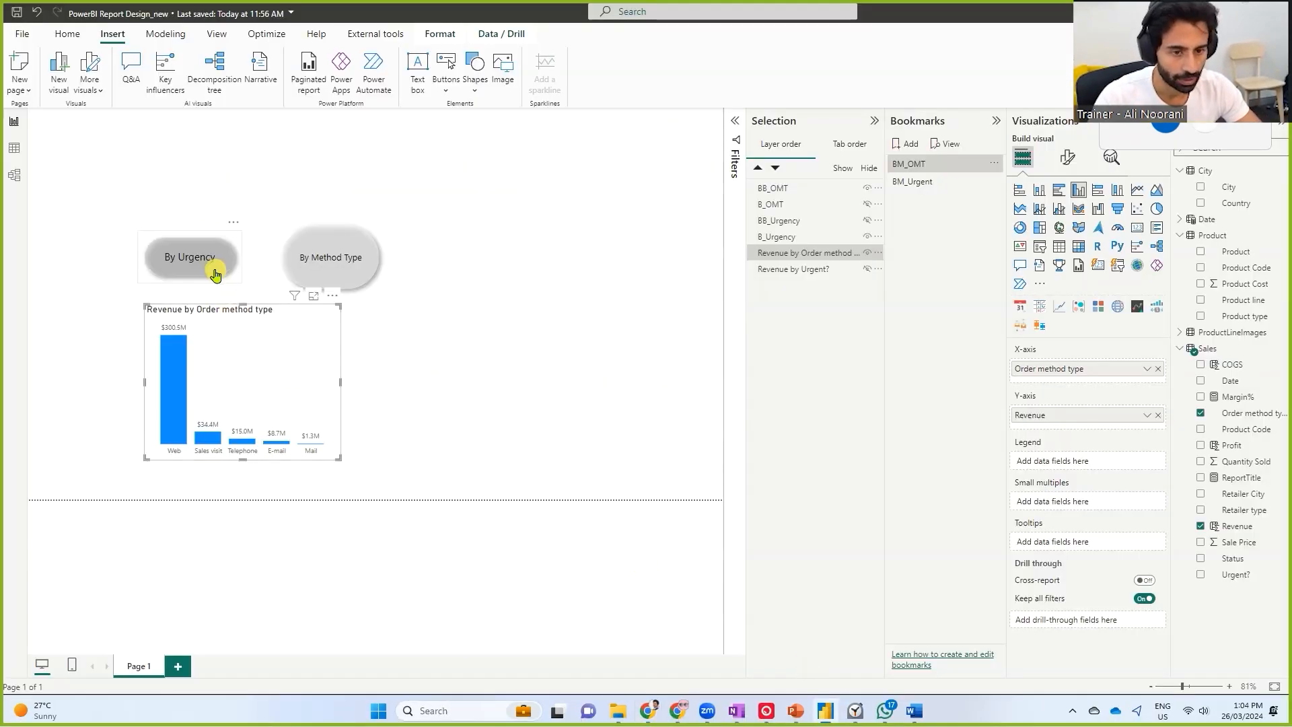
drag(201, 259, 202, 305)
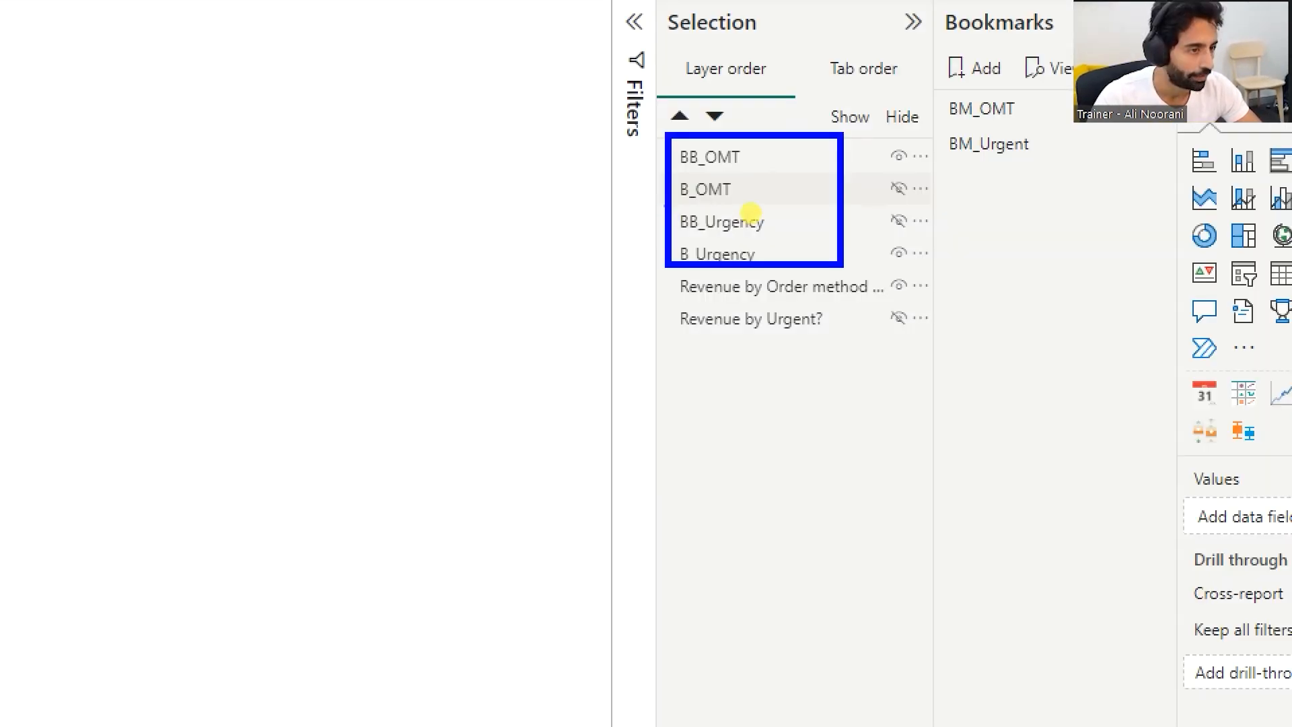
Reorder the layers so the buttons B_OMT, BB_OMT, B_Urgency and BB_Urgency sit below both revenue charts
mouse_move(665, 204)
mouse_down()
mouse_move(605, 244)
mouse_move(656, 336)
mouse_move(704, 345)
mouse_move(690, 369)
mouse_up()
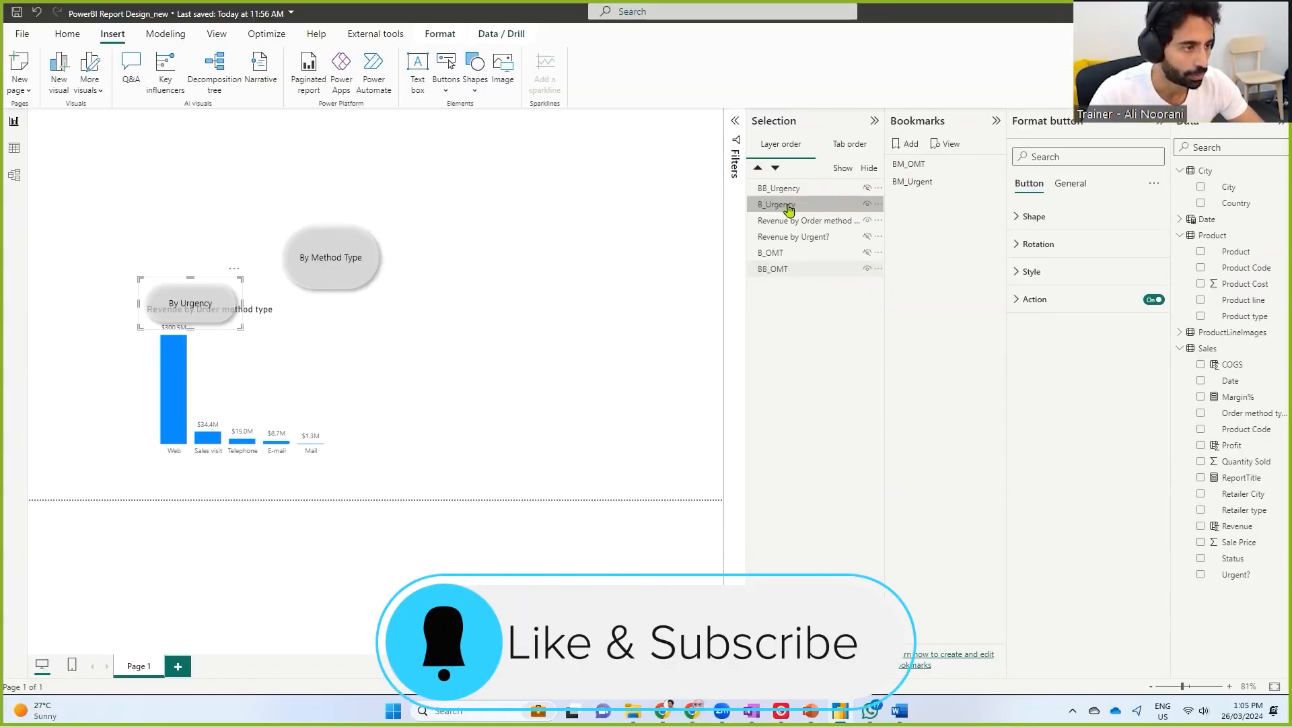
click(779, 269)
drag(784, 193, 787, 272)
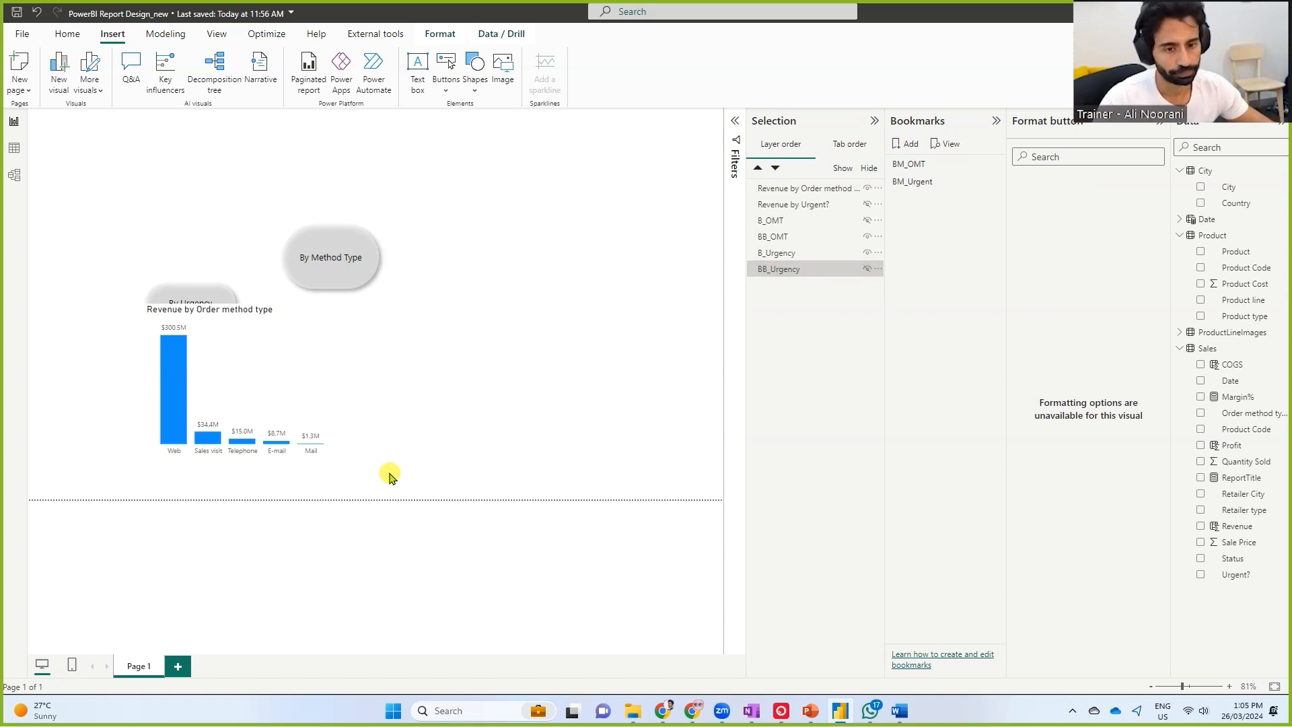
click(389, 475)
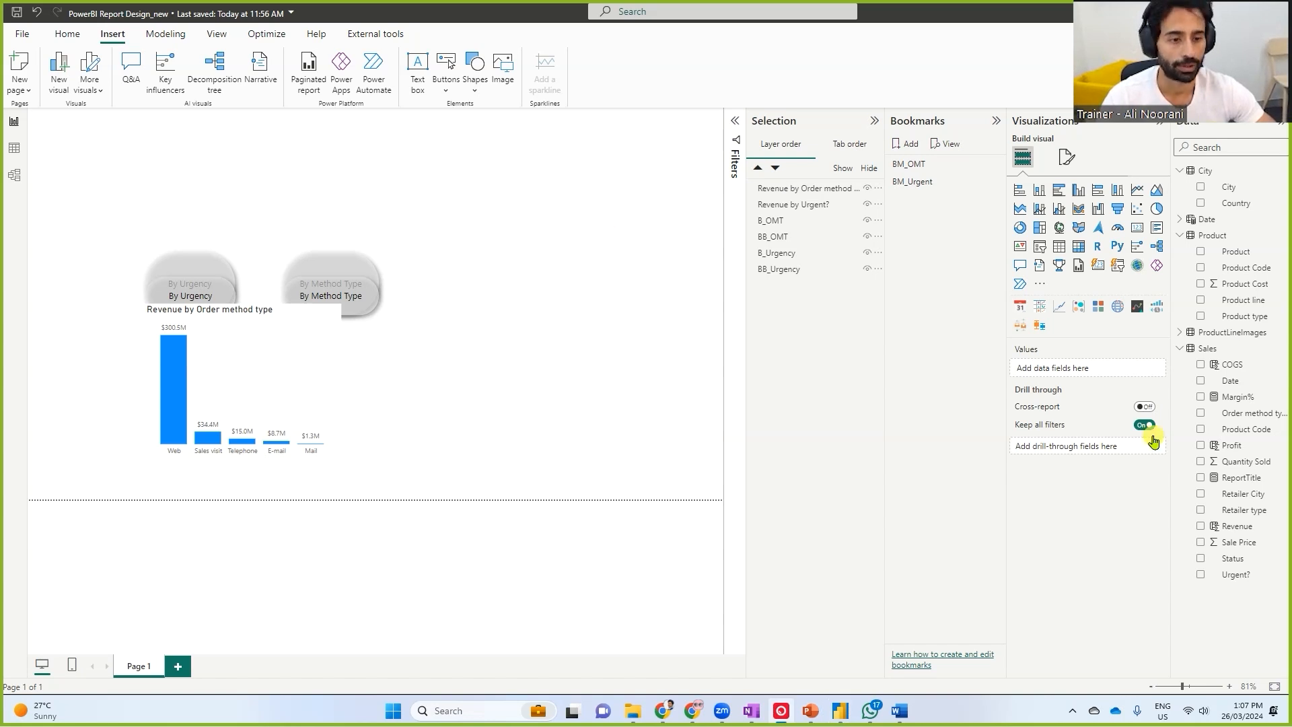
Move the Revenue by Order method type chart to the right of the Revenue by Urgent? donut chart, level with it
drag(316, 381, 505, 398)
ctrl+click(299, 387)
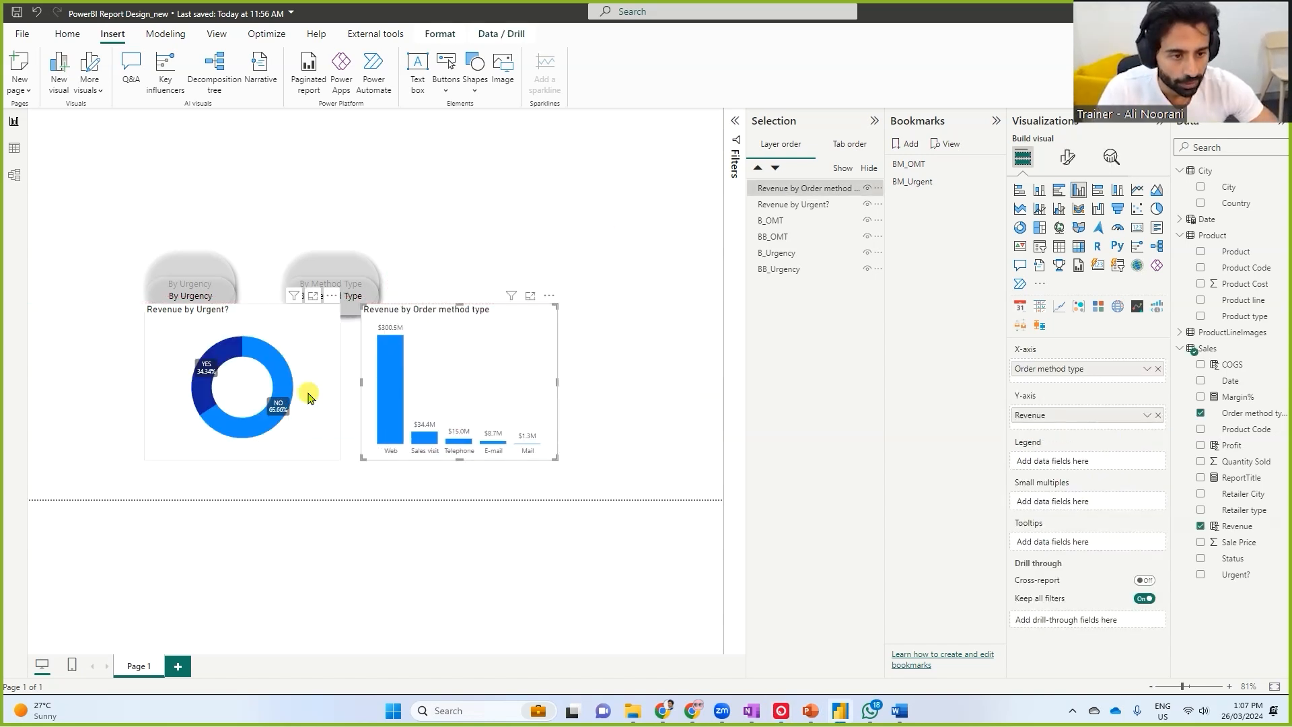
click(484, 370)
mouse_move(489, 374)
mouse_down()
mouse_move(418, 374)
mouse_move(510, 376)
mouse_up()
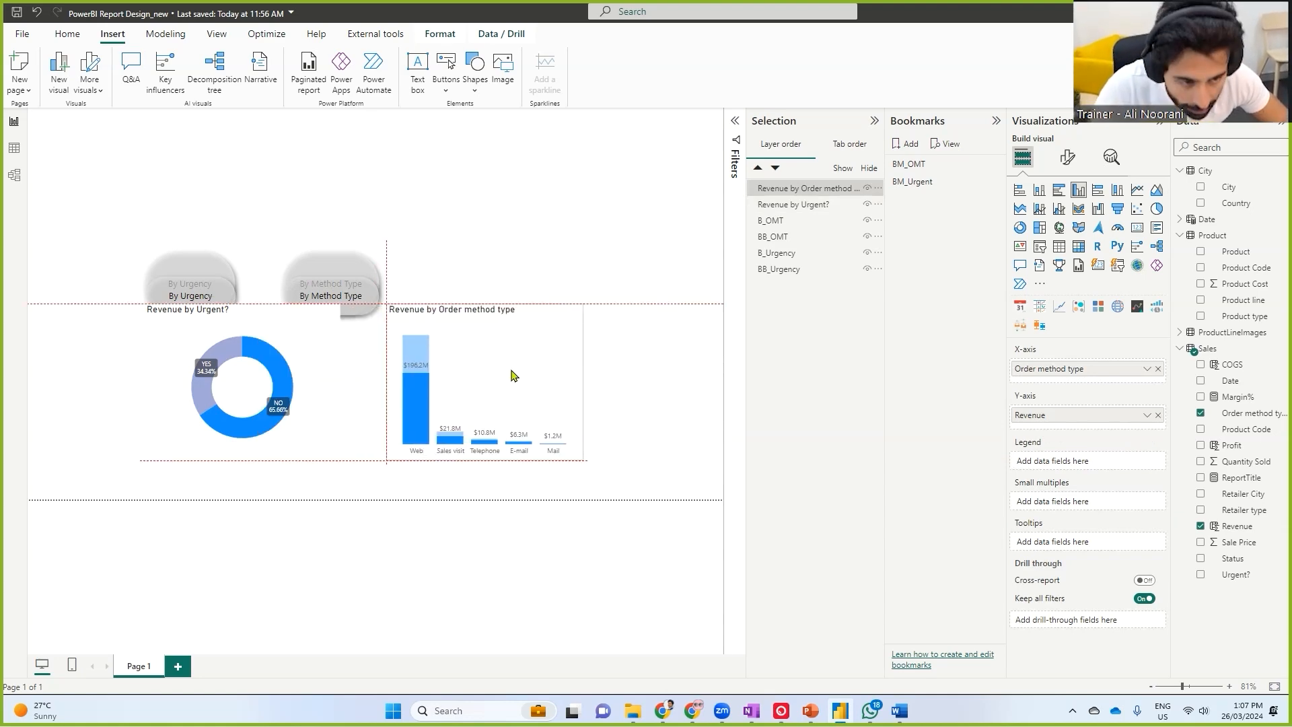
key(ctrl+1)
click(511, 369)
drag(261, 304, 492, 285)
drag(272, 485, 443, 484)
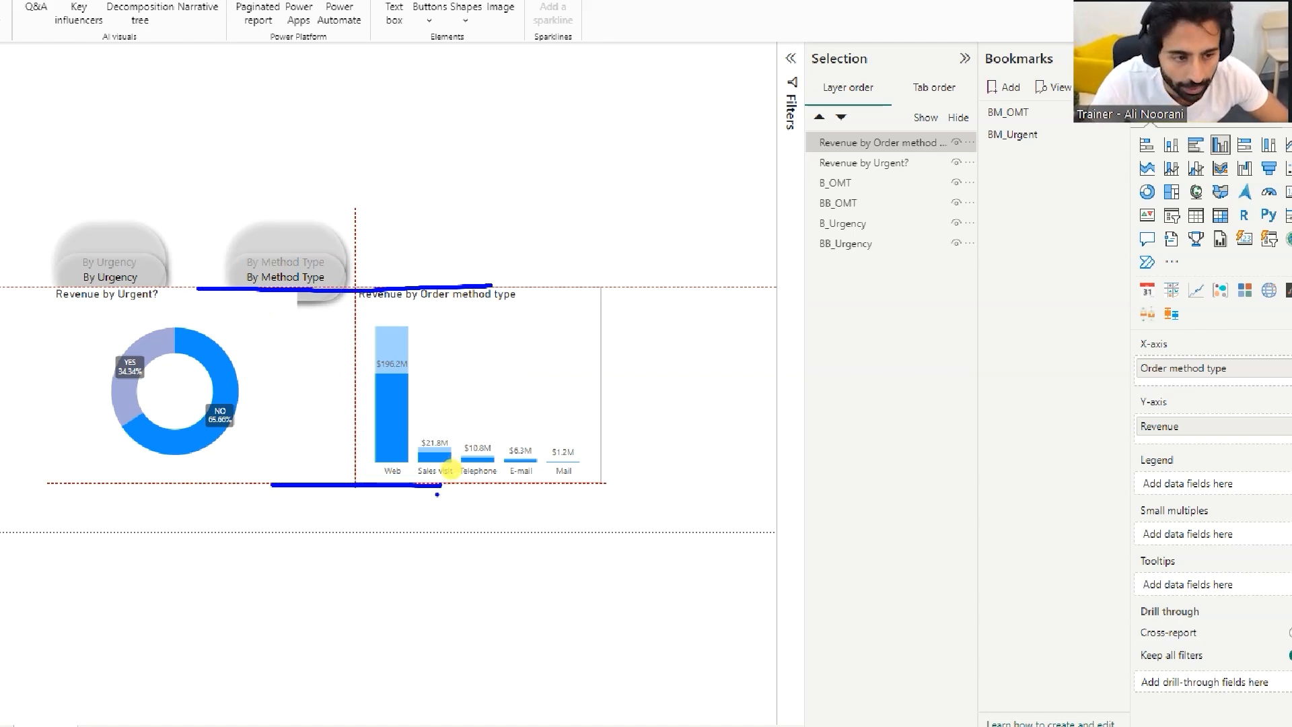
key(Escape)
Stack the Revenue by Order method type chart exactly over the Revenue by Urgent? donut chart
drag(469, 425, 240, 411)
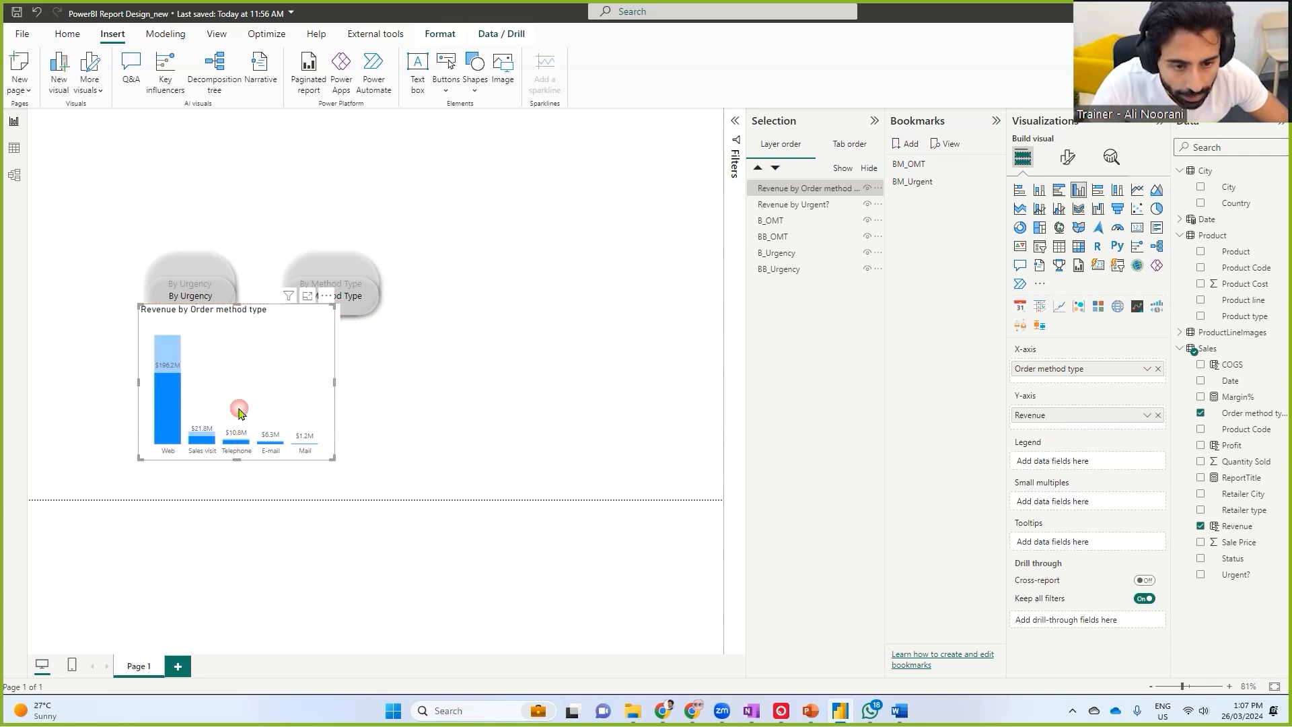
drag(138, 381, 146, 405)
mouse_move(333, 377)
mouse_down()
mouse_move(375, 382)
mouse_move(340, 394)
mouse_up()
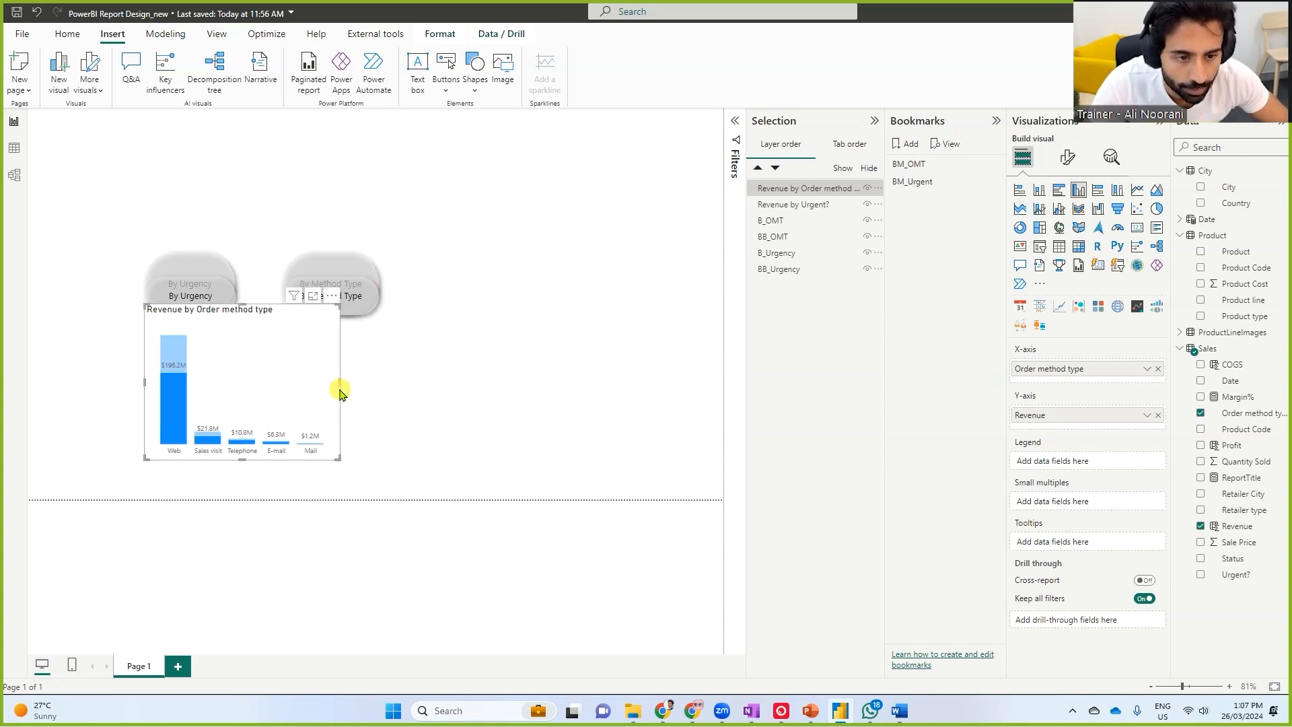
Hide the BB_Urgency and BB_OMT layers and move the remaining By Method Type and By Urgency buttons above the chart
click(441, 404)
click(866, 269)
click(865, 238)
drag(308, 300, 307, 247)
drag(197, 300, 193, 251)
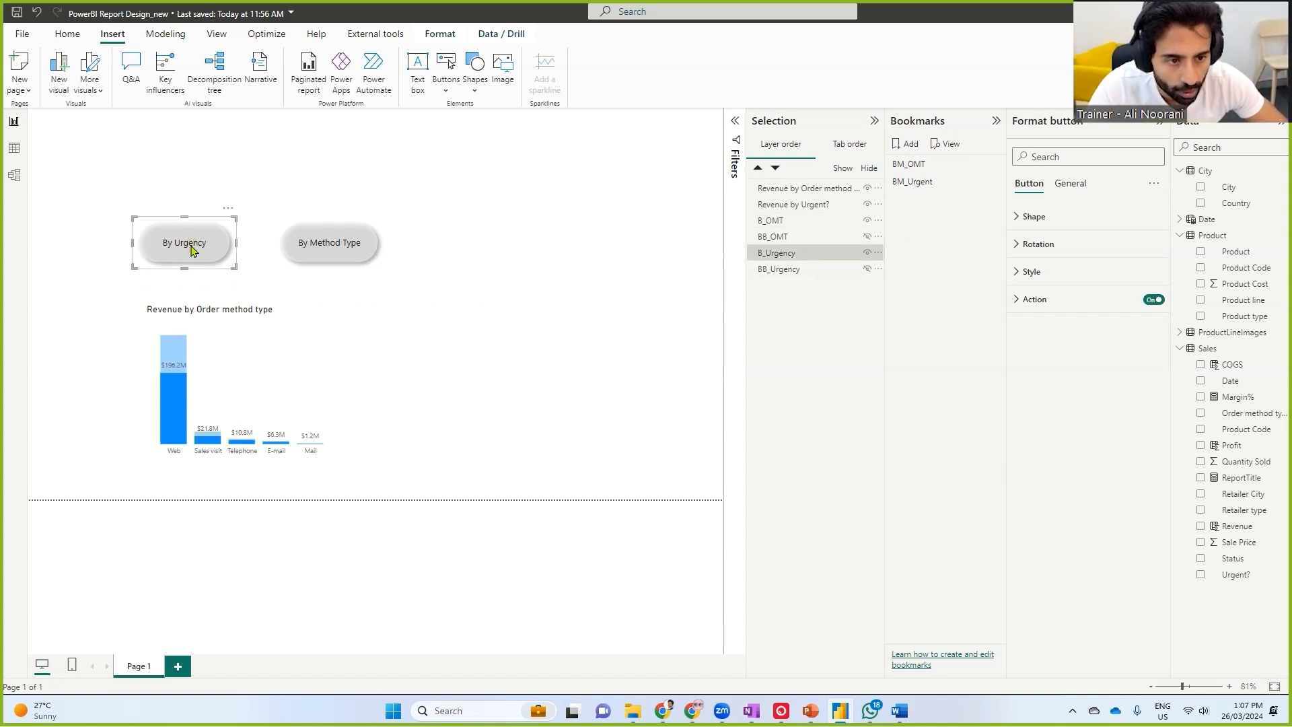
Select the By Urgency and By Method Type buttons together on the report canvas
ctrl+click(355, 225)
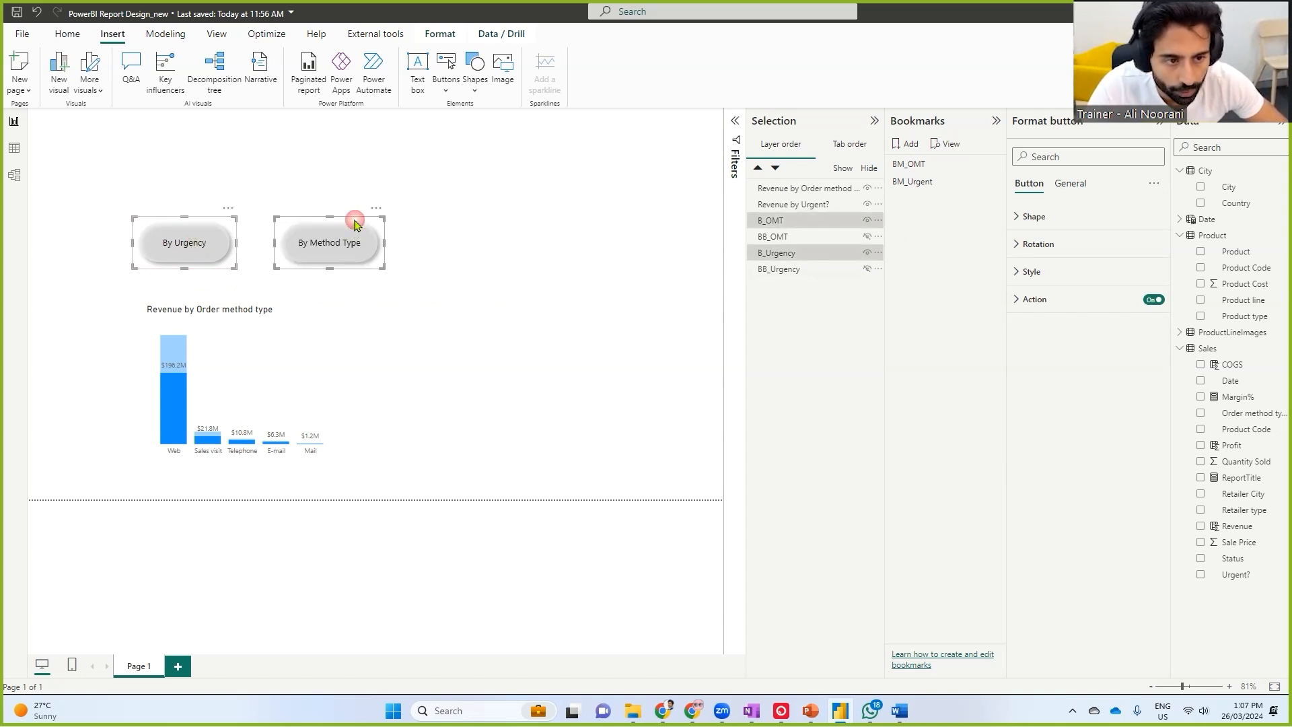
click(390, 242)
drag(124, 203, 421, 283)
drag(101, 189, 421, 278)
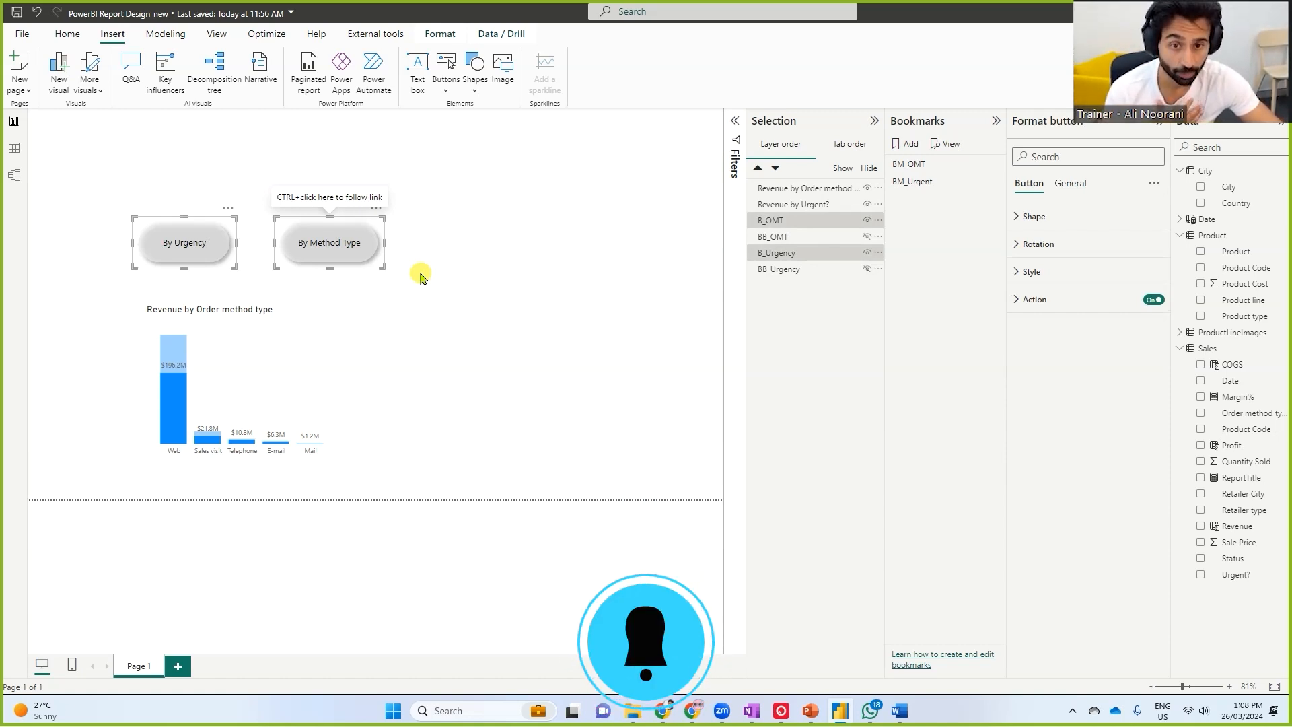
key(ctrl+1)
click(799, 219)
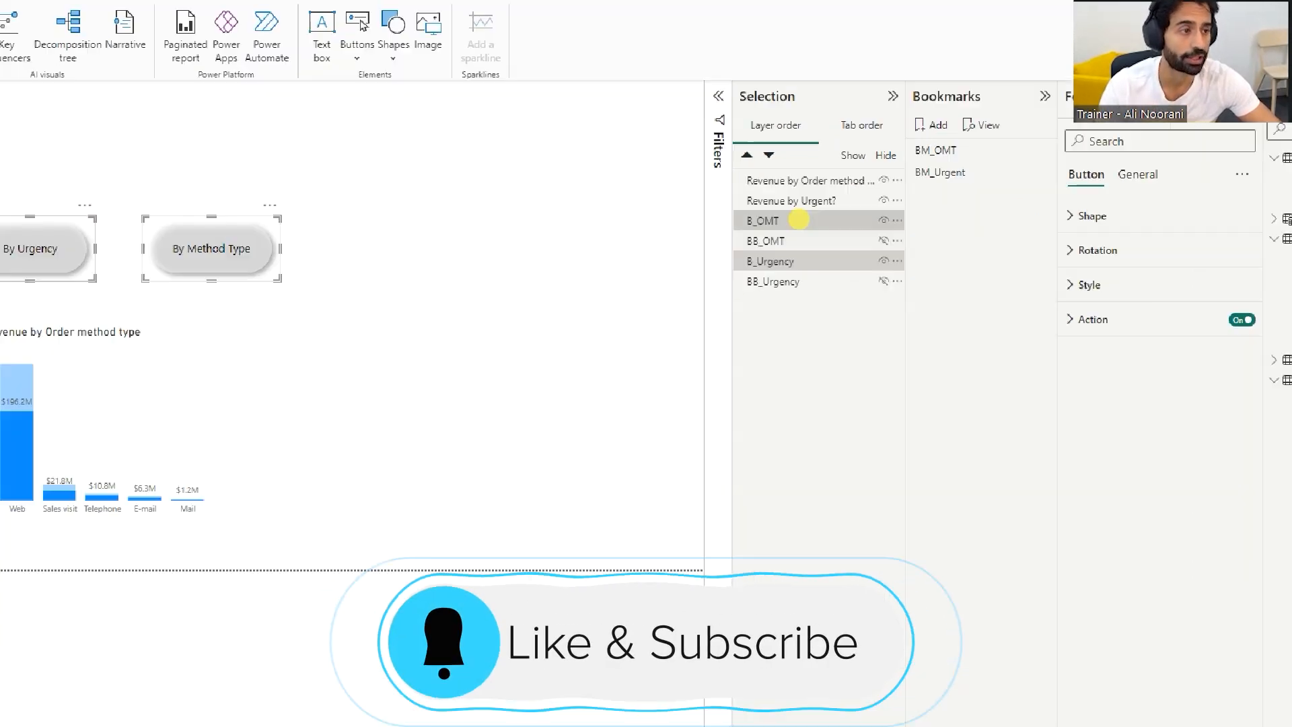
drag(739, 108, 841, 112)
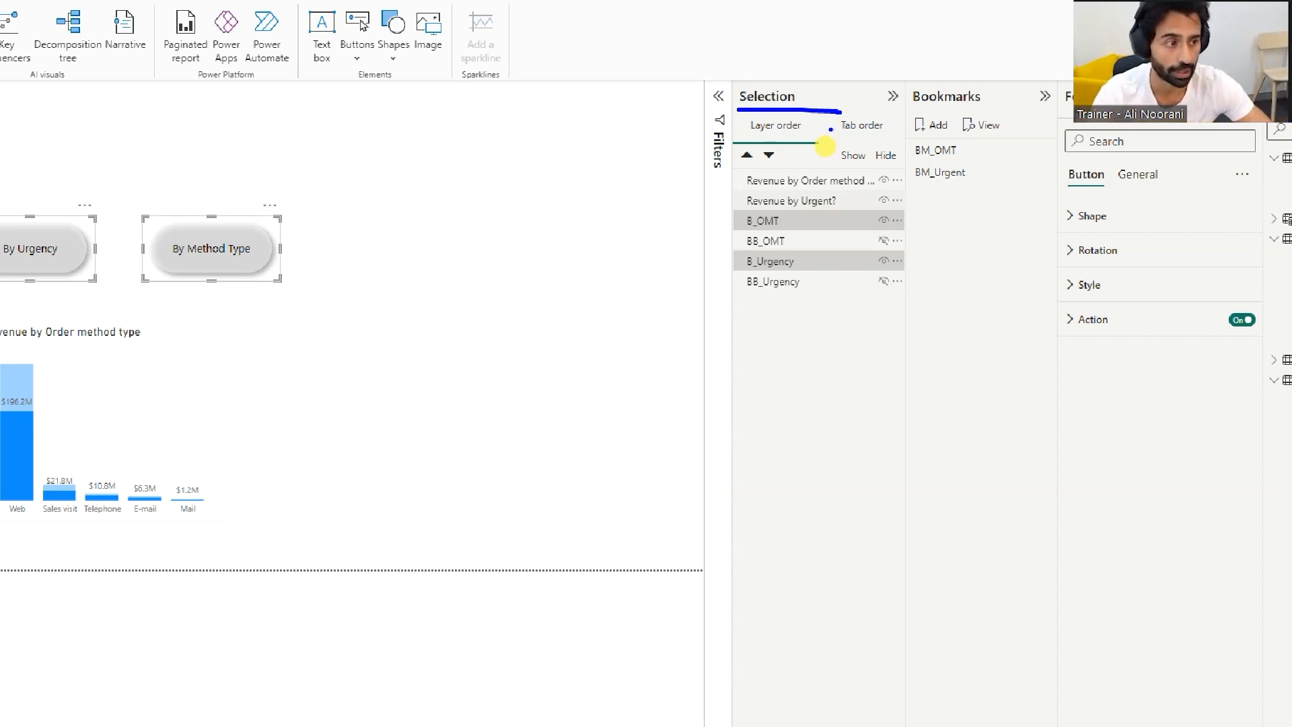
key(Escape)
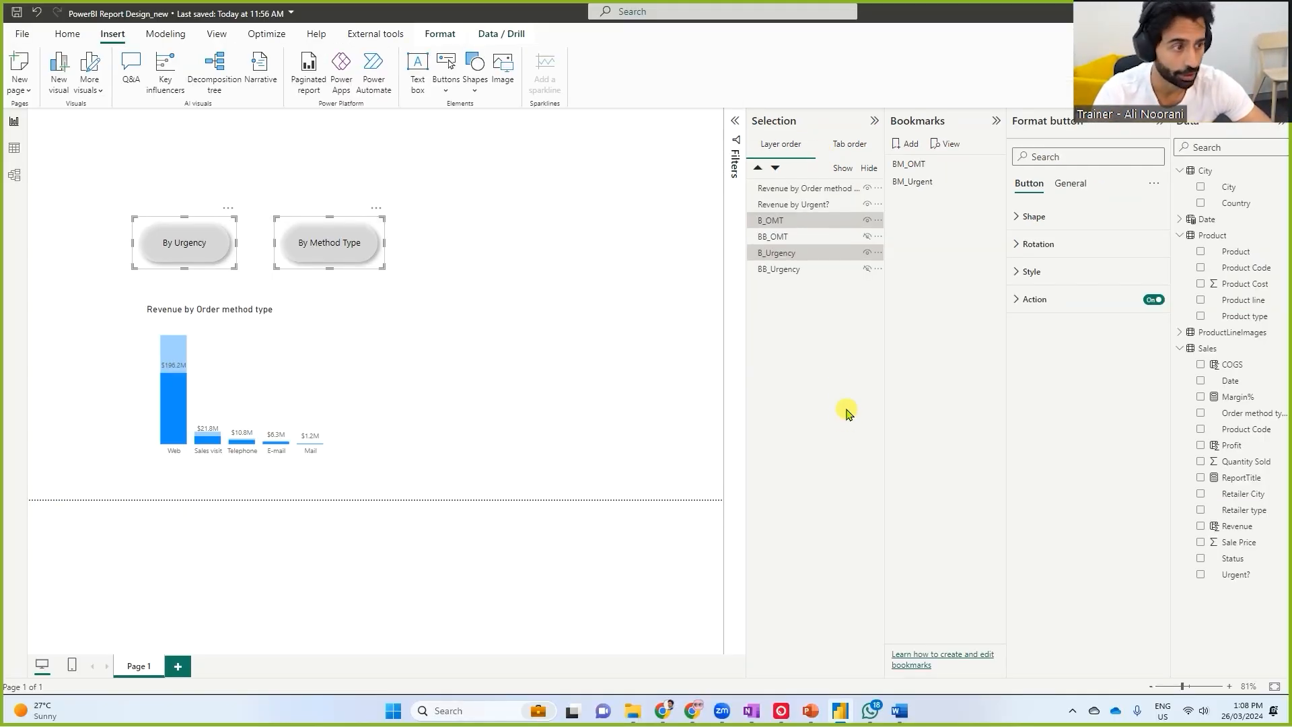
Select the B_Urgency and B_OMT layers together and set the size of both buttons to height 100 and width 200
click(800, 226)
click(792, 255)
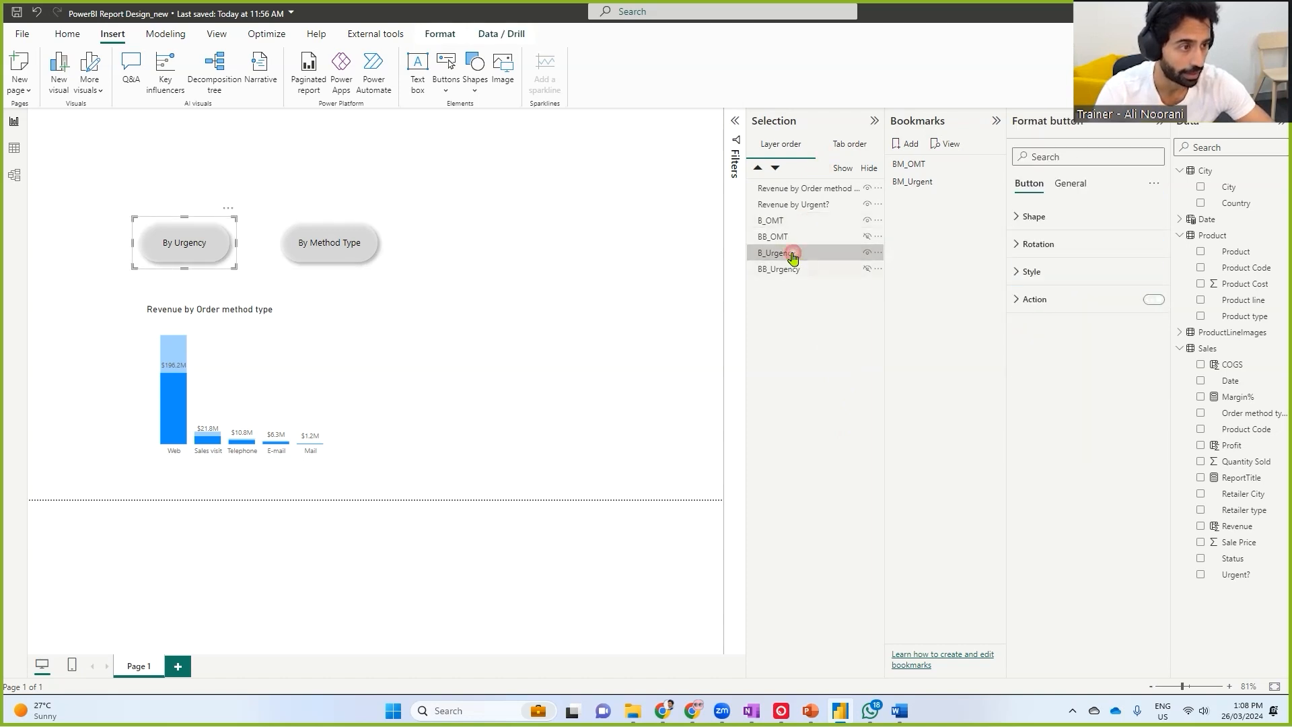
ctrl+click(789, 221)
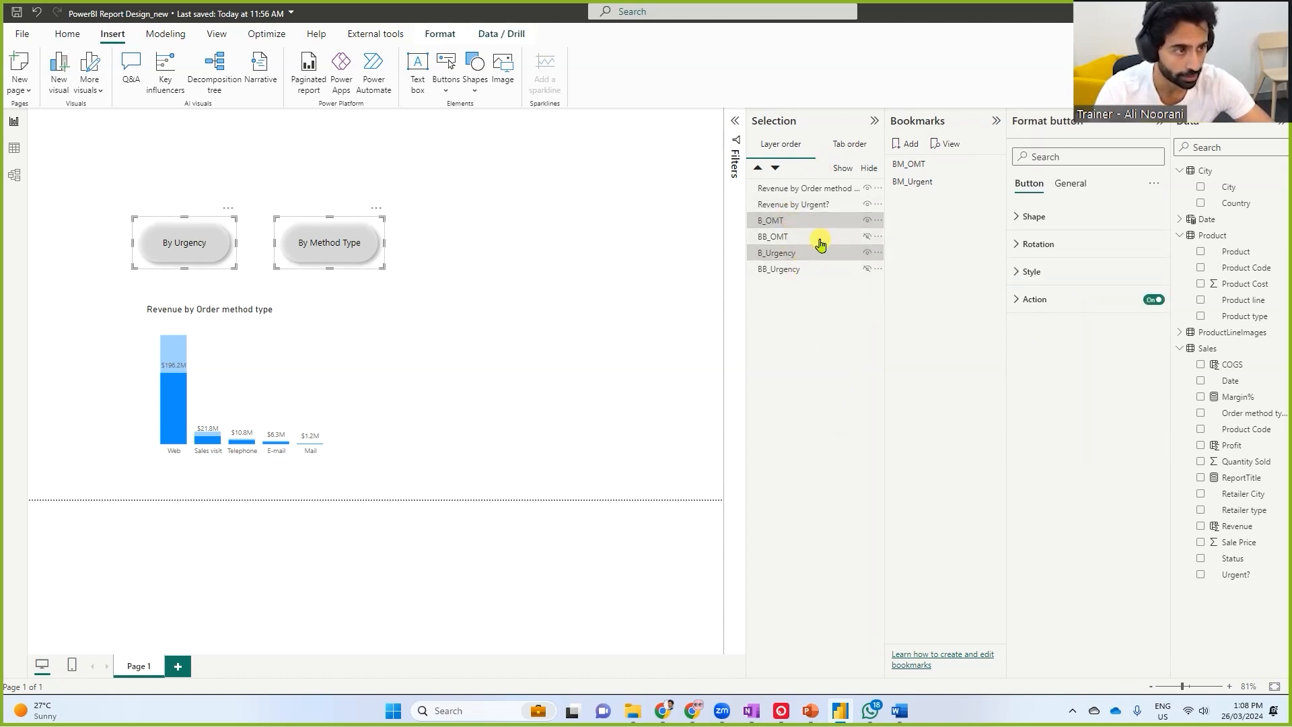
mouse_move(797, 222)
mouse_down()
mouse_move(527, 146)
mouse_move(375, 202)
mouse_move(201, 205)
mouse_move(282, 190)
mouse_up()
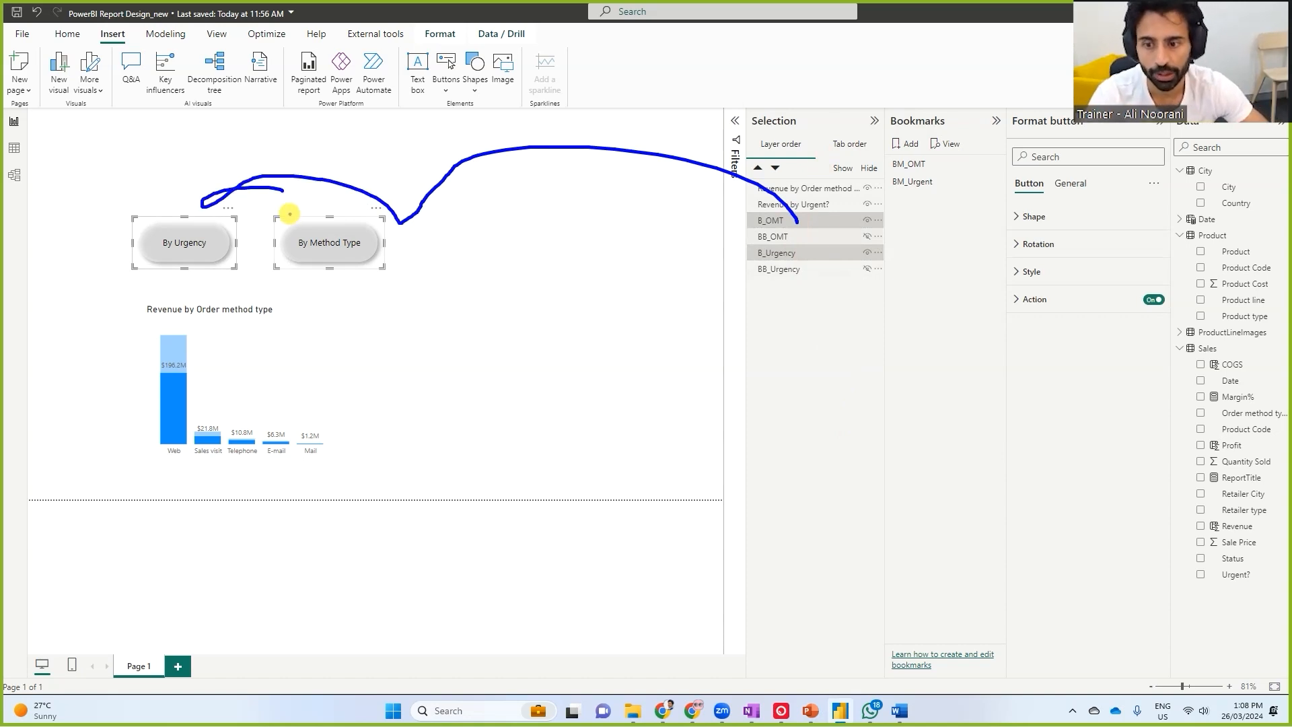
key(Escape)
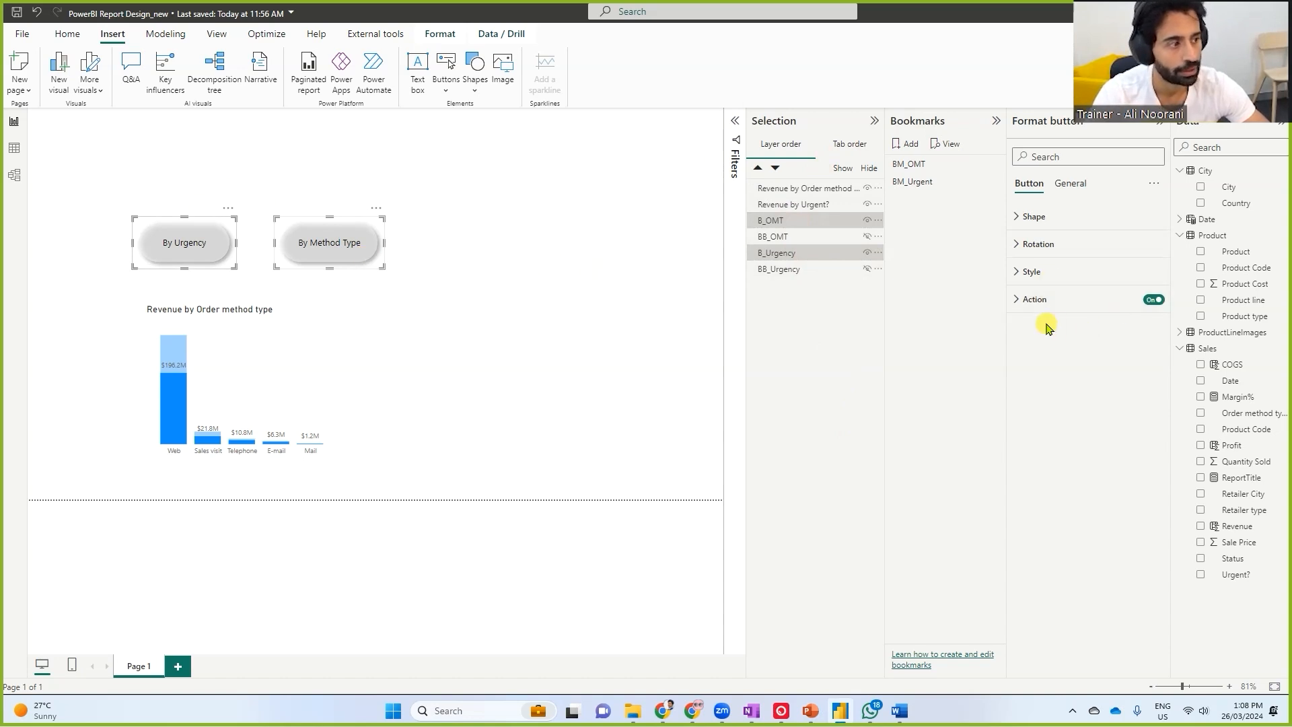
click(1070, 186)
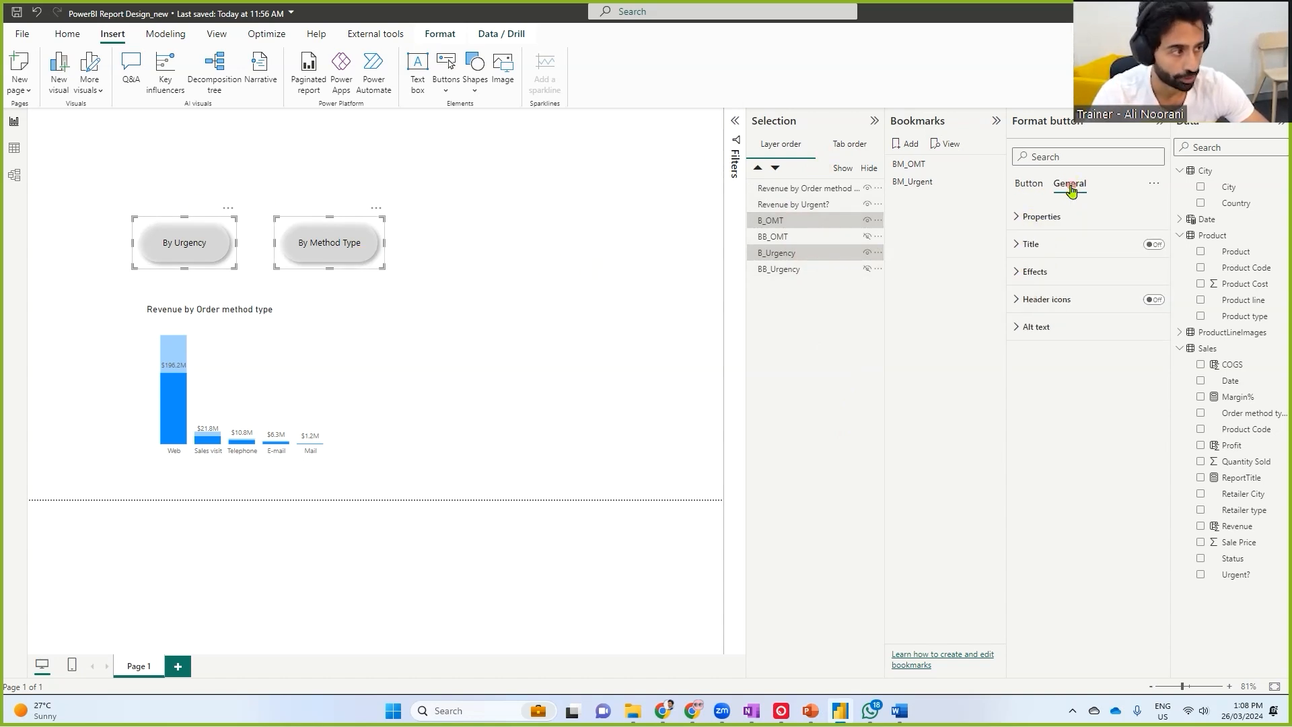
click(1046, 219)
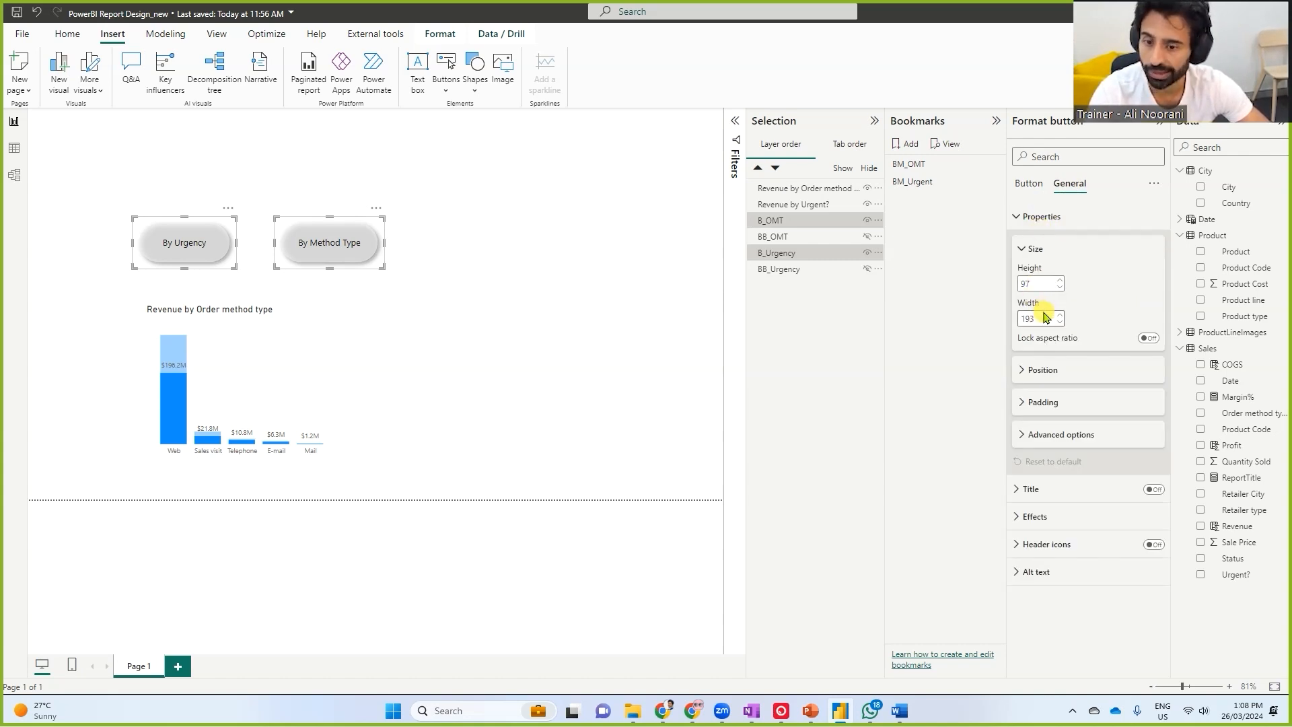
double_click(1042, 284)
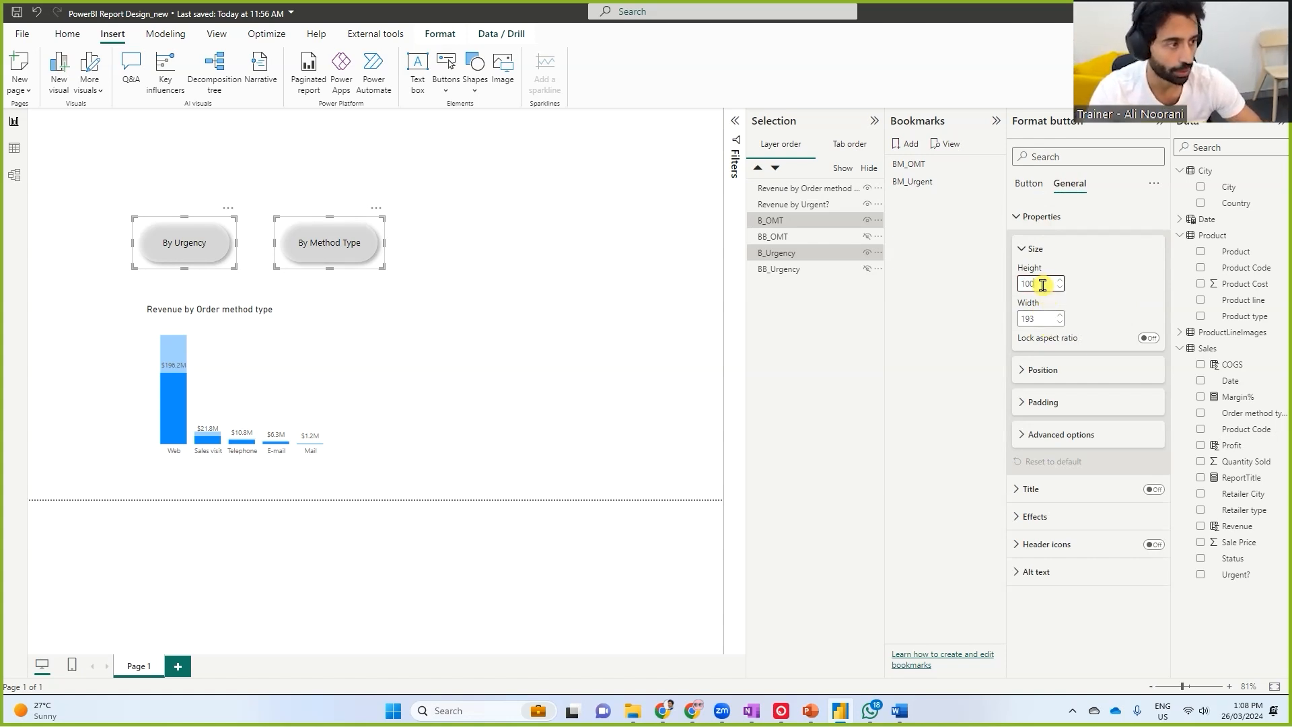
double_click(1044, 318)
text(200)
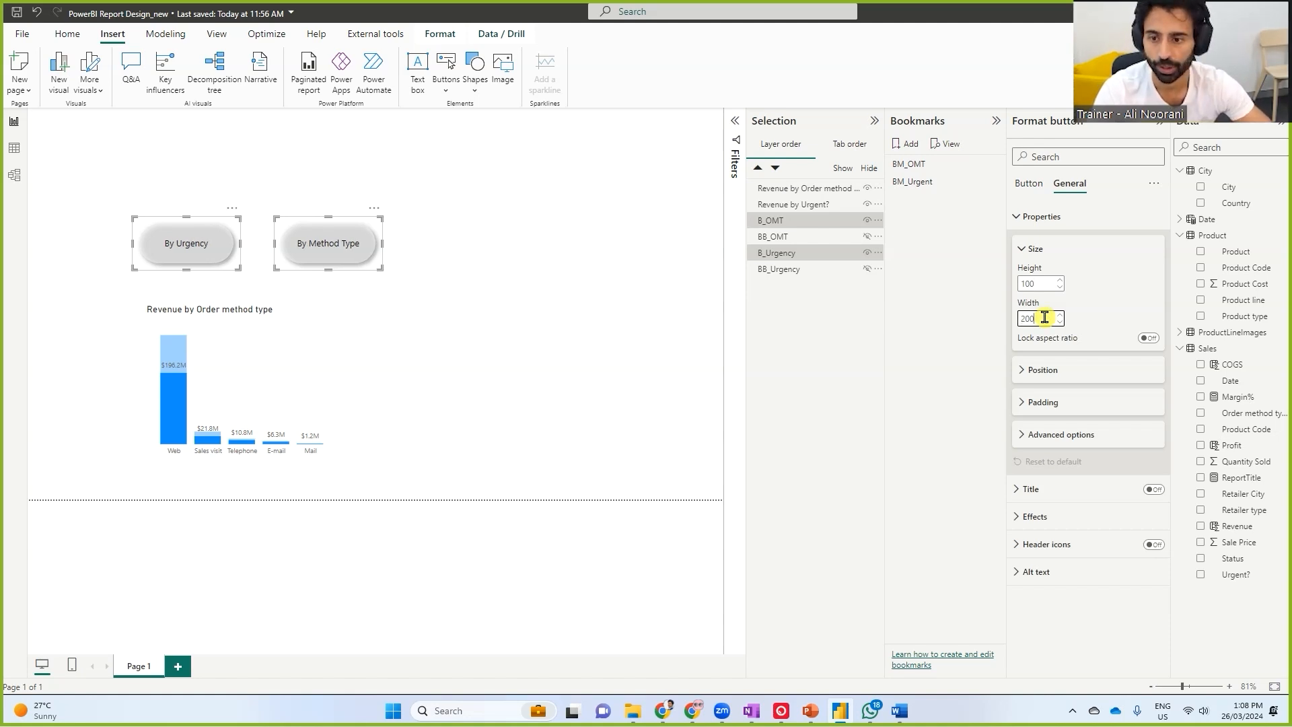
Examine the text and font style options for the two selected buttons
click(1028, 183)
click(1024, 272)
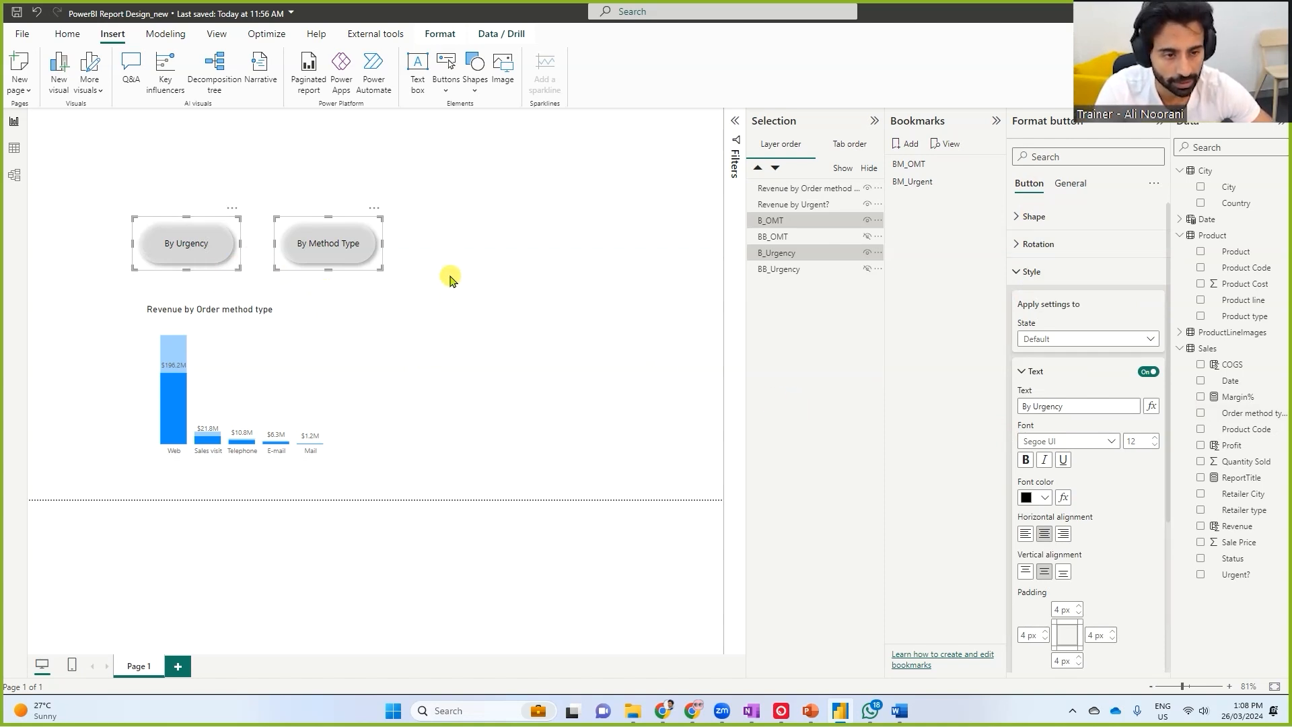
click(464, 242)
Shift the smaller By Method Type button slightly downward and unhide the BB_Urgency and BB_OMT layers
mouse_move(369, 260)
mouse_down()
mouse_move(343, 267)
mouse_move(369, 283)
mouse_up()
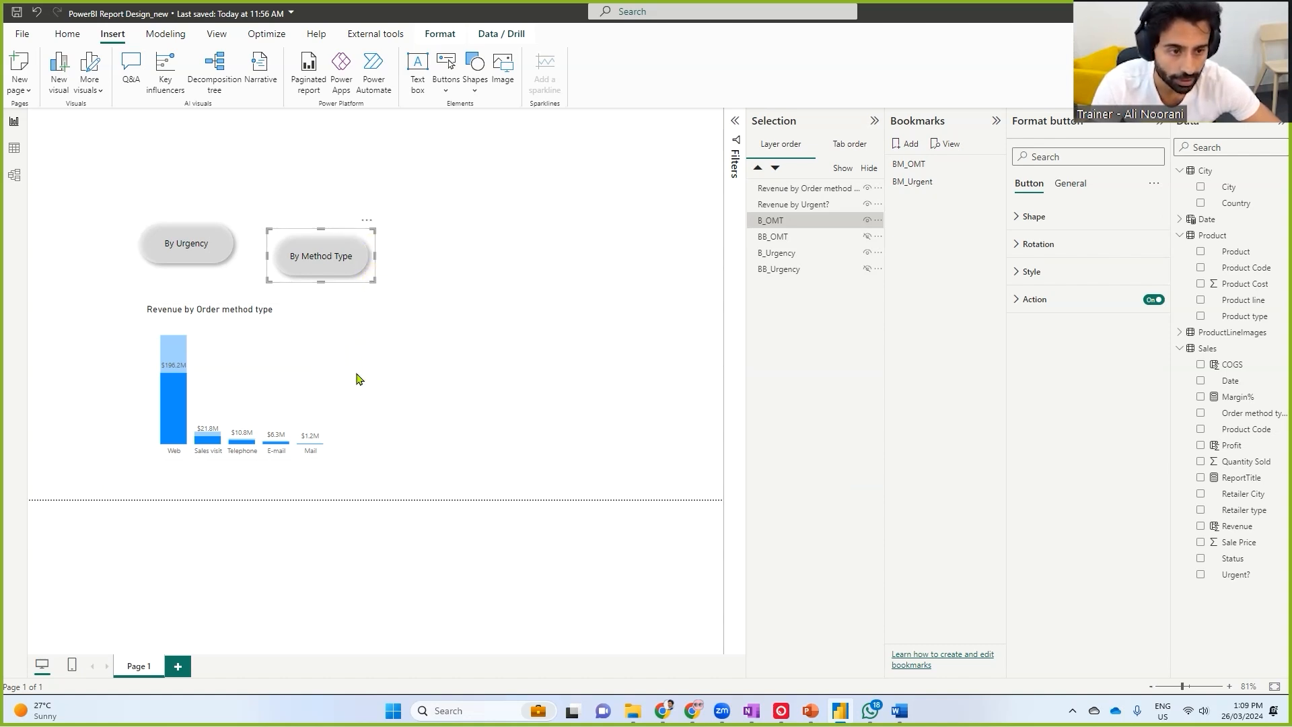
click(355, 379)
click(866, 269)
click(866, 236)
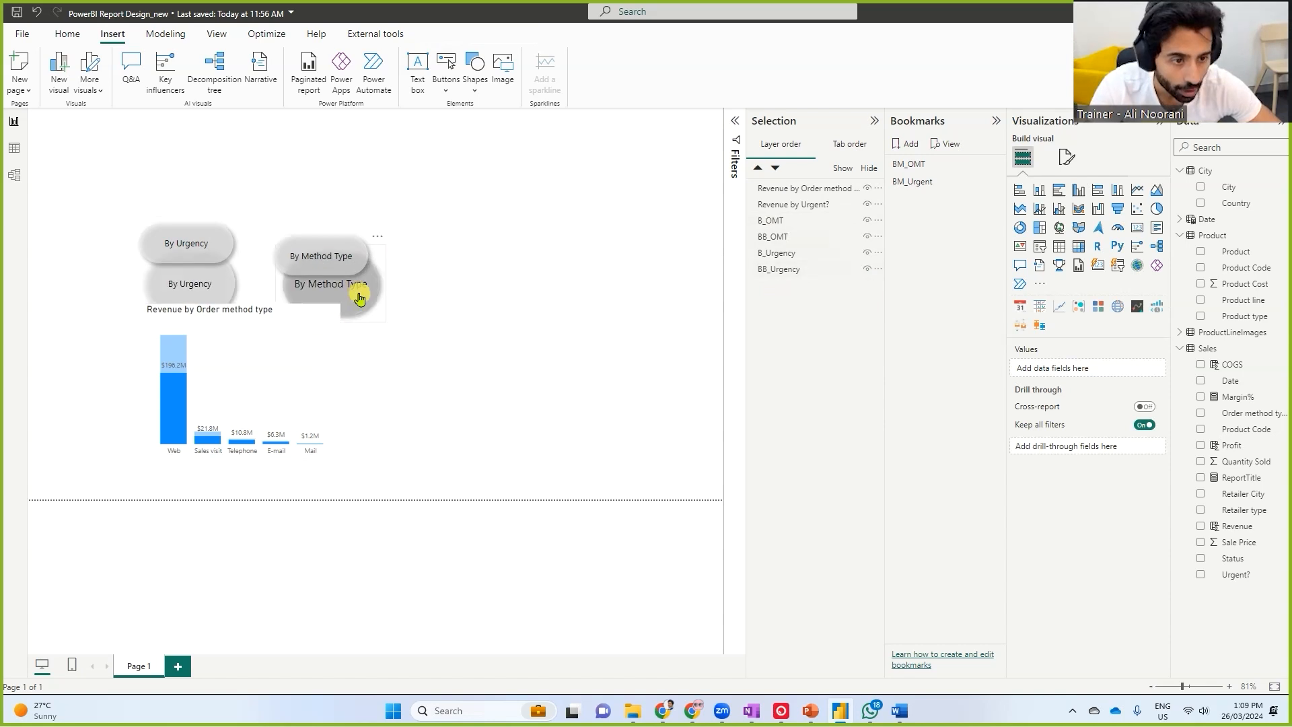
Move the larger BB_OMT and BB_Urgency buttons clear of the chart and place B_OMT and B_Urgency against its upper edge
drag(362, 300, 327, 212)
drag(369, 280, 335, 271)
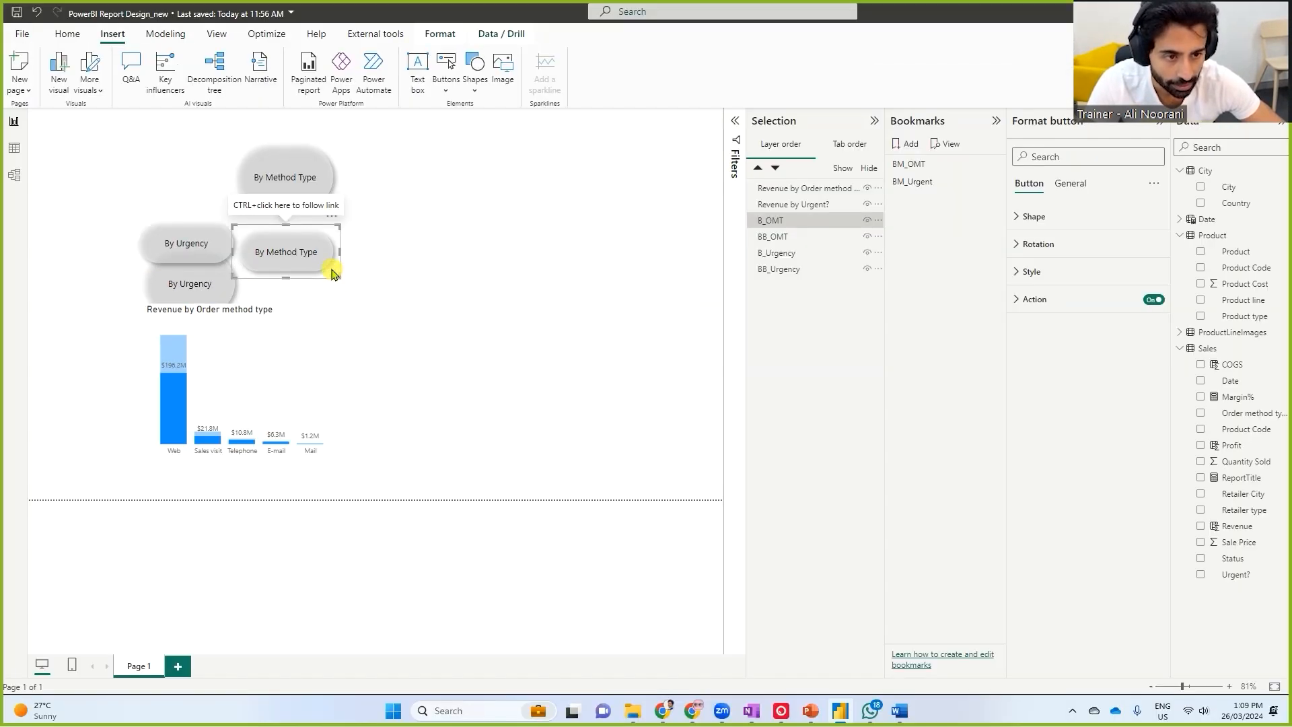
drag(332, 273, 335, 306)
drag(192, 291, 95, 212)
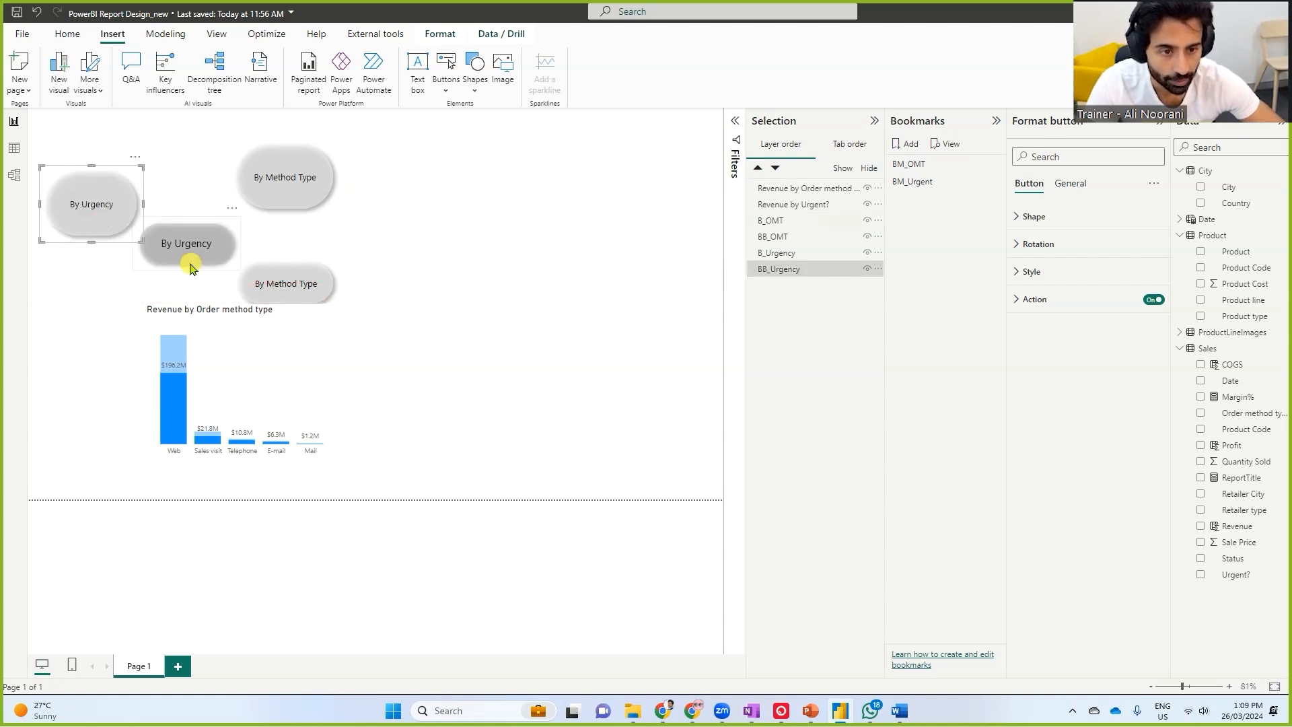
drag(196, 269, 214, 305)
Widen both revenue charts equally and stack the Revenue by Order method type chart over the Revenue by Urgent? chart
click(341, 374)
drag(340, 375, 224, 404)
click(320, 368)
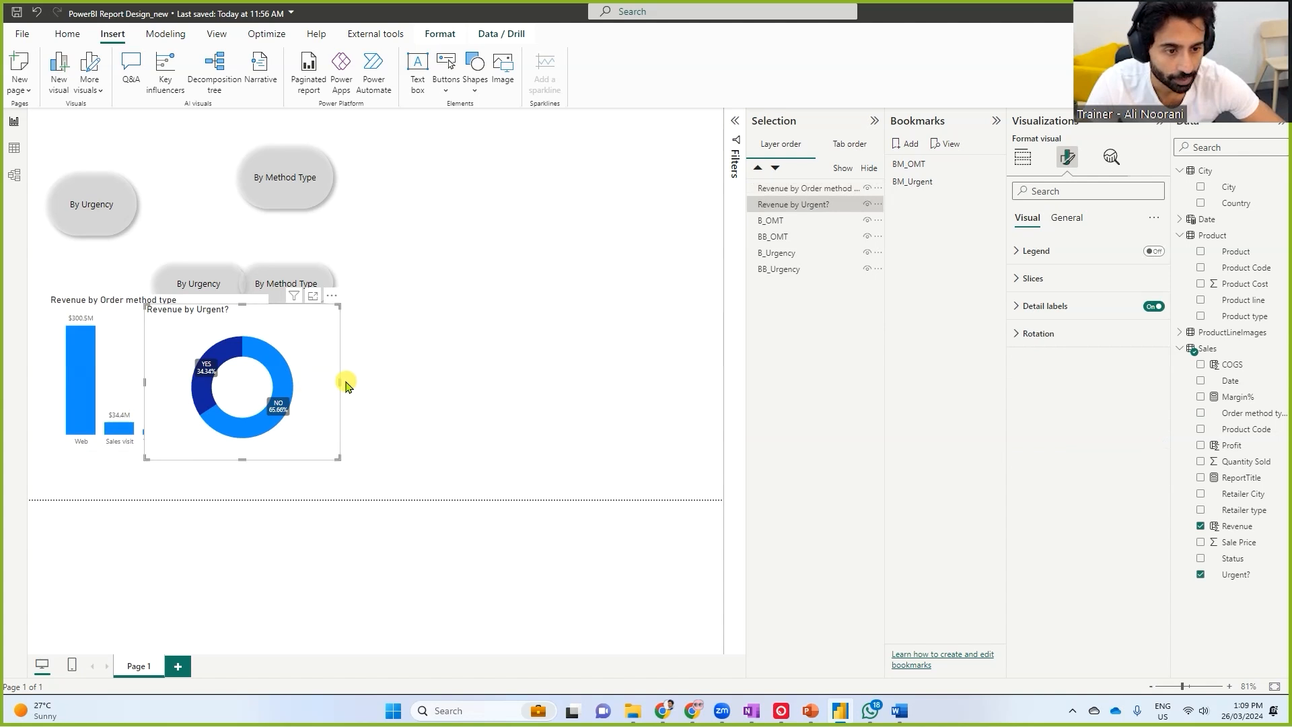
drag(338, 381, 357, 377)
drag(121, 387, 221, 397)
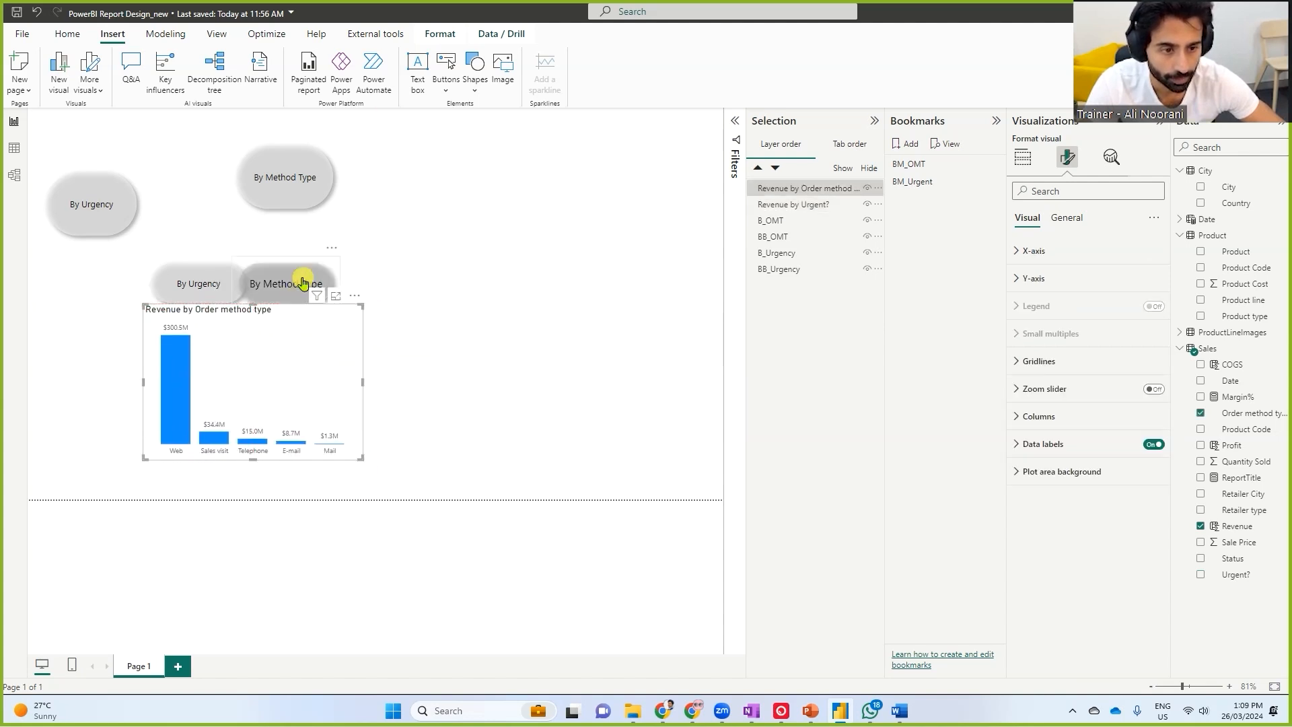
Tuck the B_Urgency and B_OMT buttons side by side behind the chart's upper edge at the same height
drag(302, 270, 324, 270)
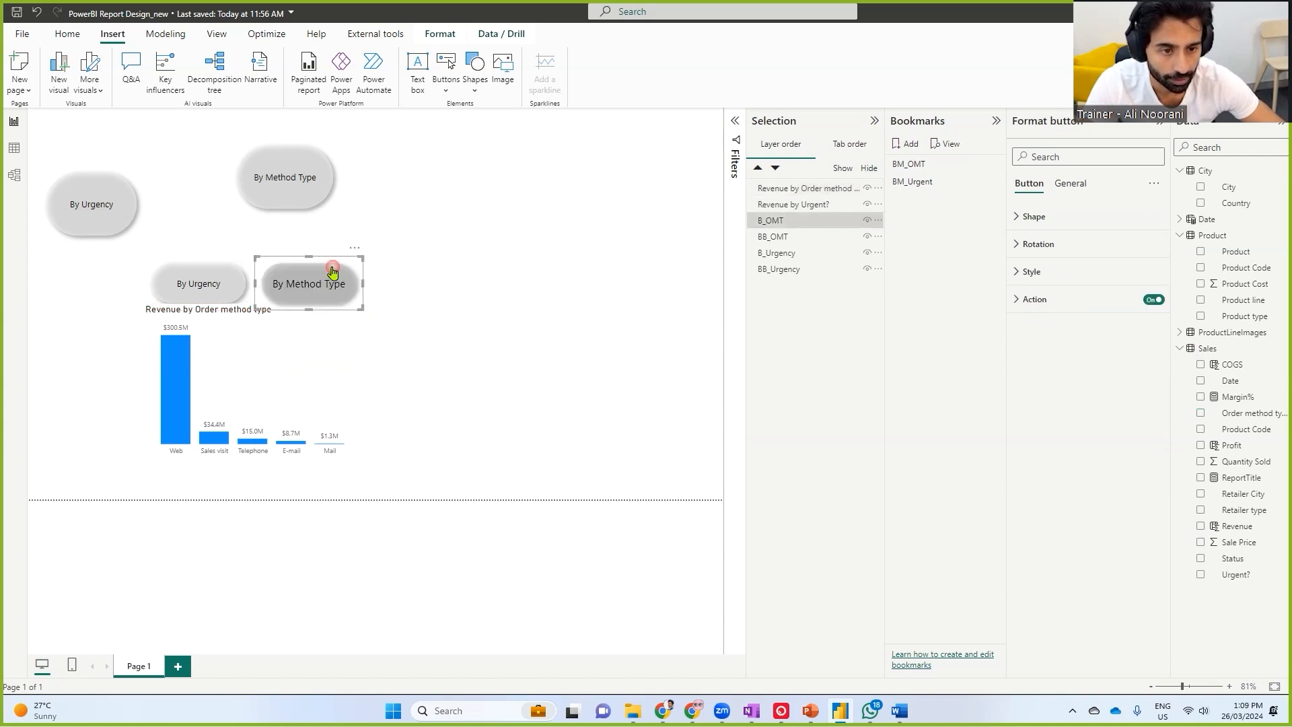
drag(215, 273, 206, 284)
drag(290, 280, 304, 272)
click(478, 309)
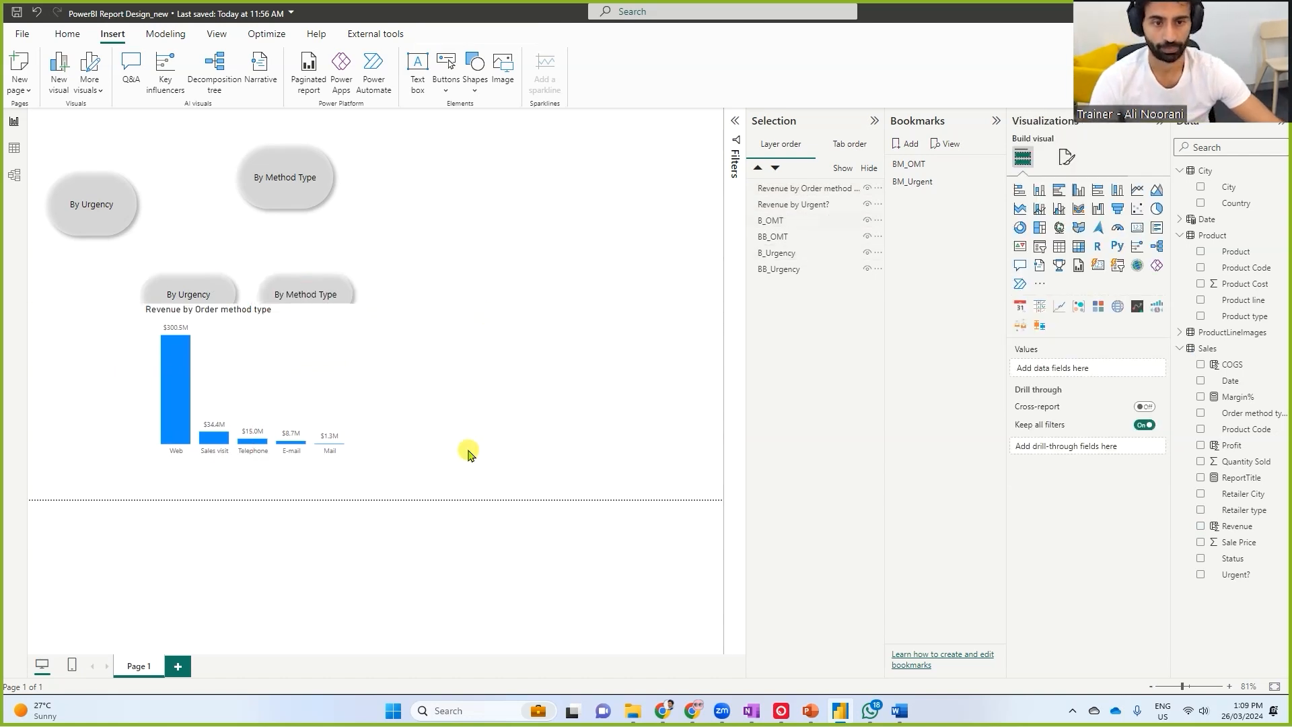
Place the larger BB_OMT and BB_Urgency buttons over their smaller counterparts at the chart's upper edge, aligned along their lower edges
drag(321, 193, 345, 300)
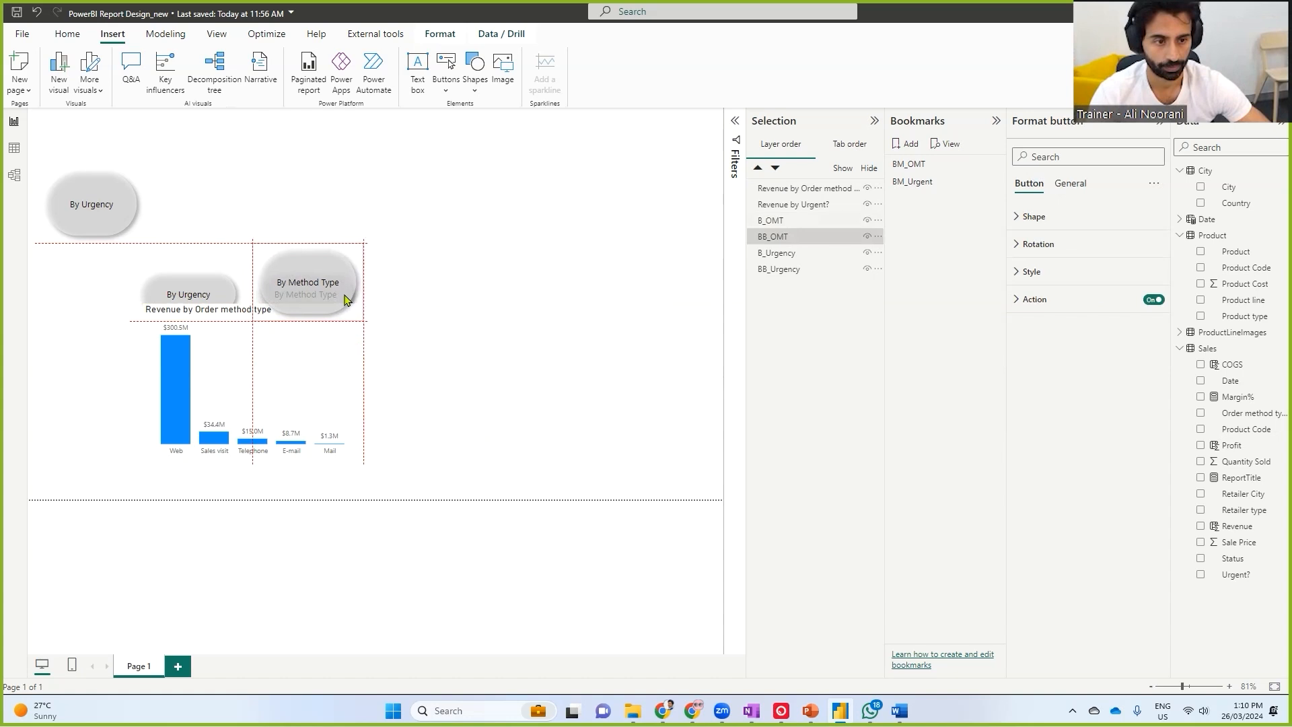
key(ctrl+1)
drag(359, 224, 382, 342)
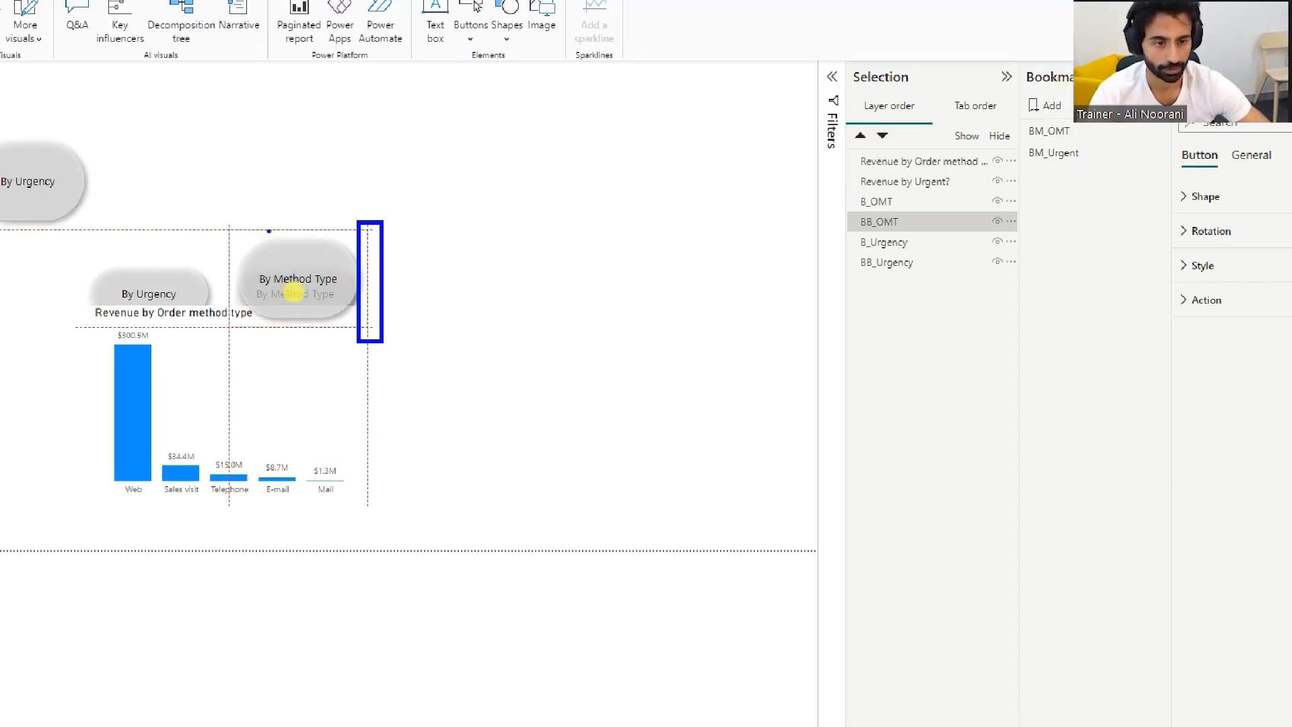
drag(210, 214, 416, 240)
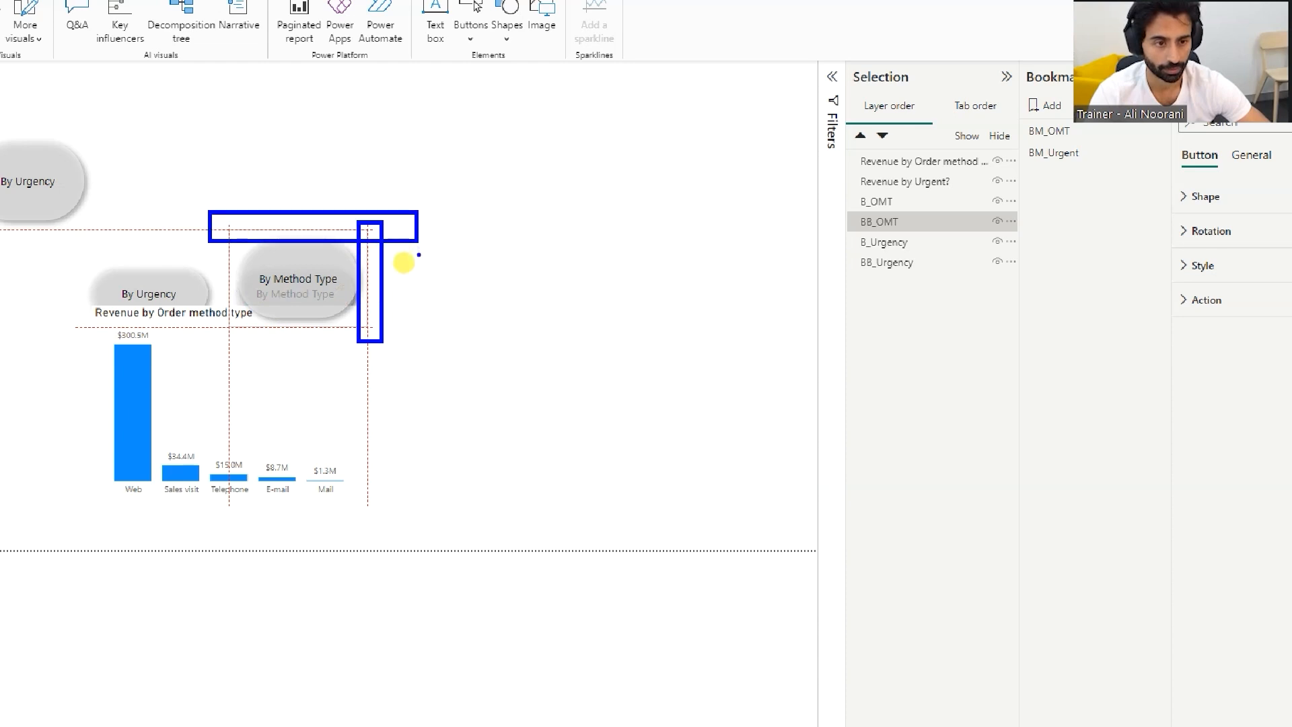
key(Escape)
drag(113, 170, 211, 254)
Test the BM_Urgent and BM_OMT bookmarks and switch views with the By Urgency and By Method Type buttons
click(510, 279)
click(920, 187)
click(910, 164)
ctrl+click(180, 286)
ctrl+click(297, 296)
ctrl+click(190, 296)
ctrl+click(298, 296)
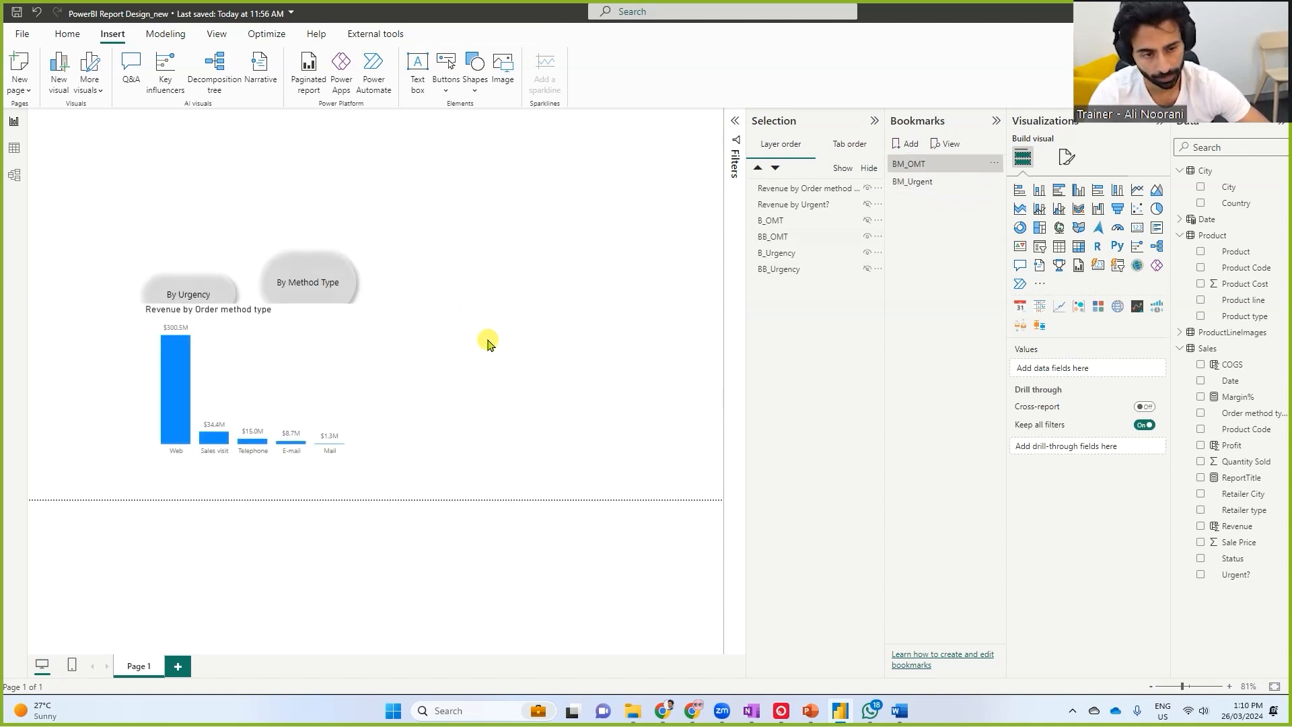
ctrl+click(170, 293)
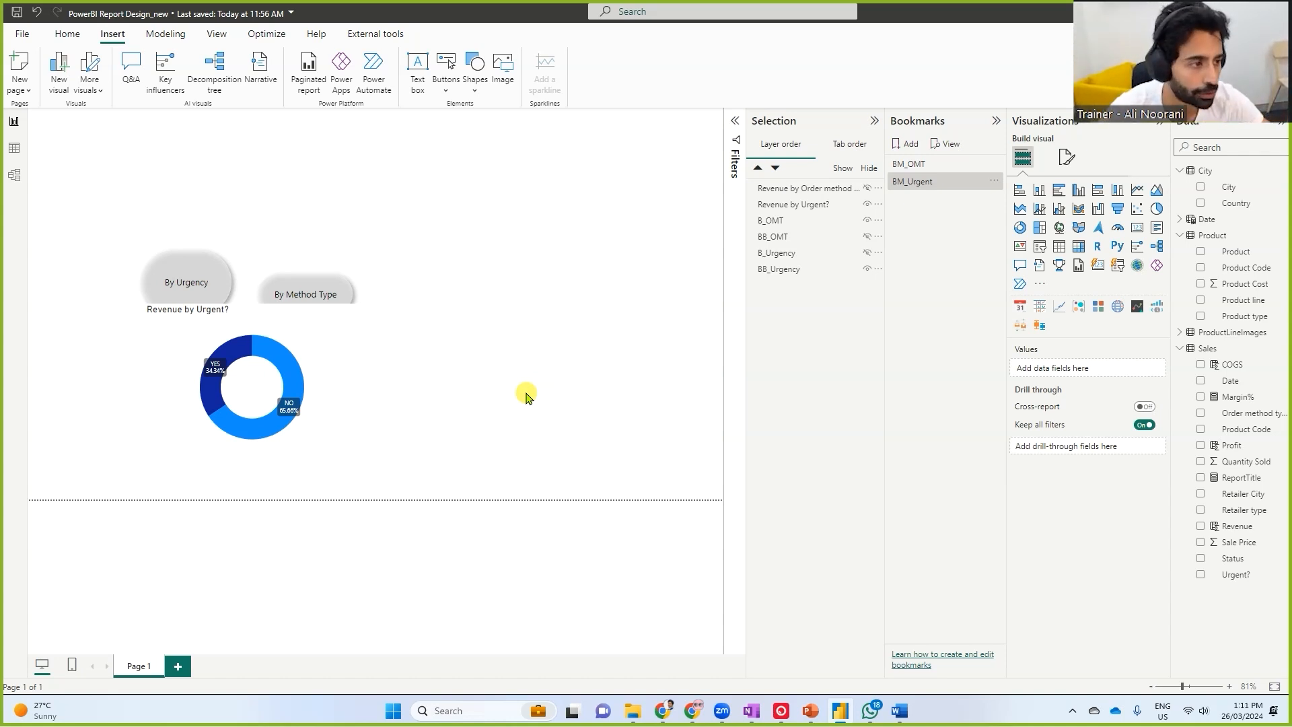
Unhide the hidden layers and set the text font of B_OMT, BB_OMT, B_Urgency and BB_Urgency to Times New Roman
click(867, 236)
click(867, 252)
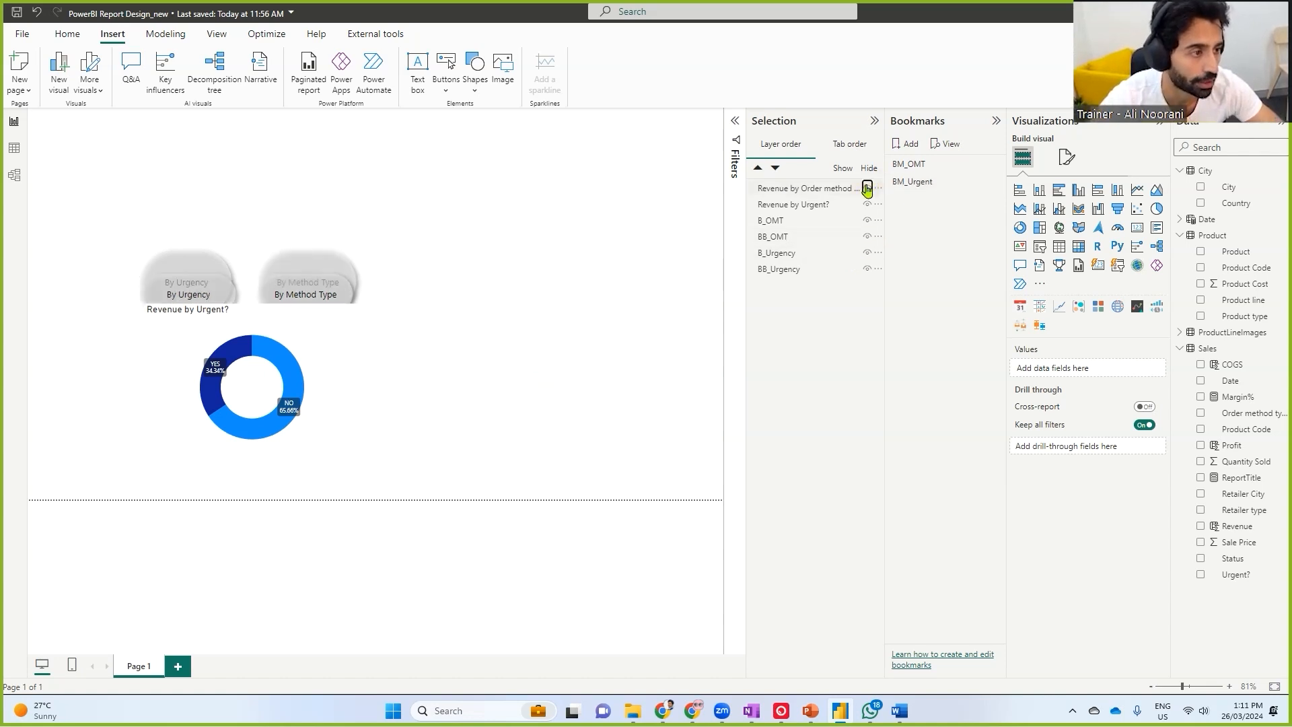
click(867, 188)
click(786, 220)
ctrl+click(784, 237)
ctrl+click(784, 252)
ctrl+click(784, 269)
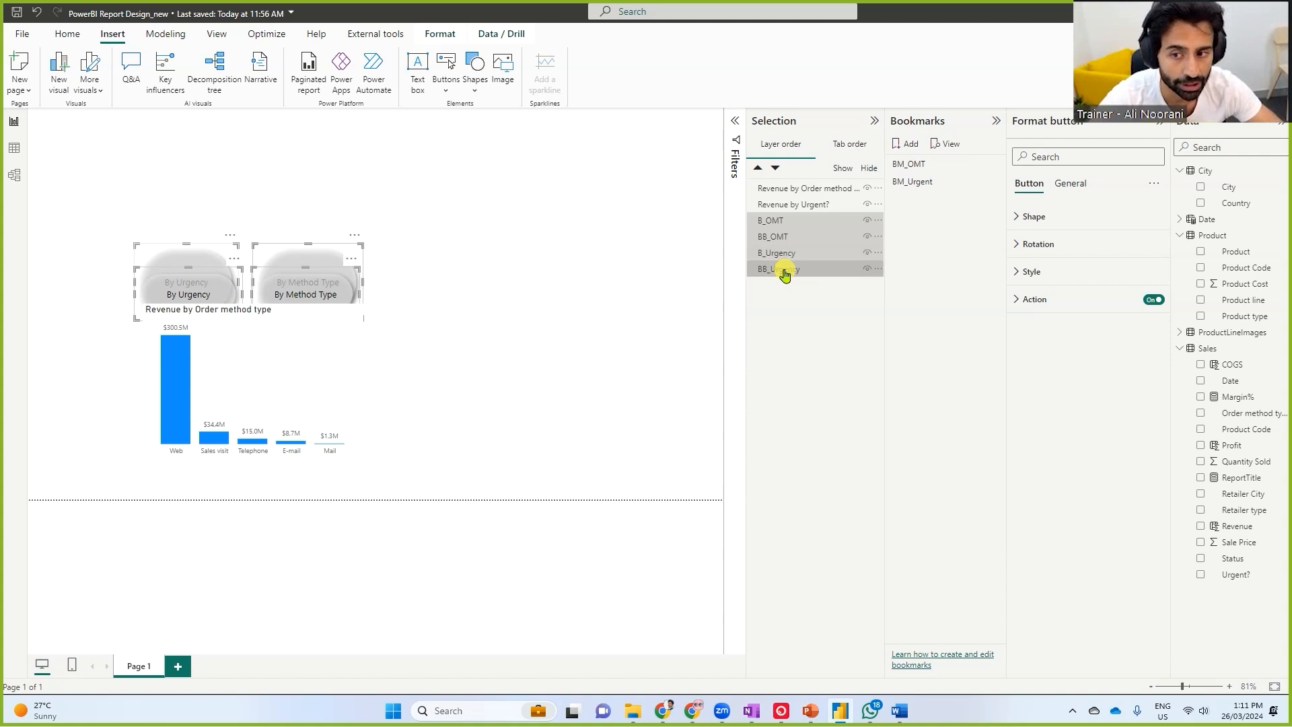
click(1018, 273)
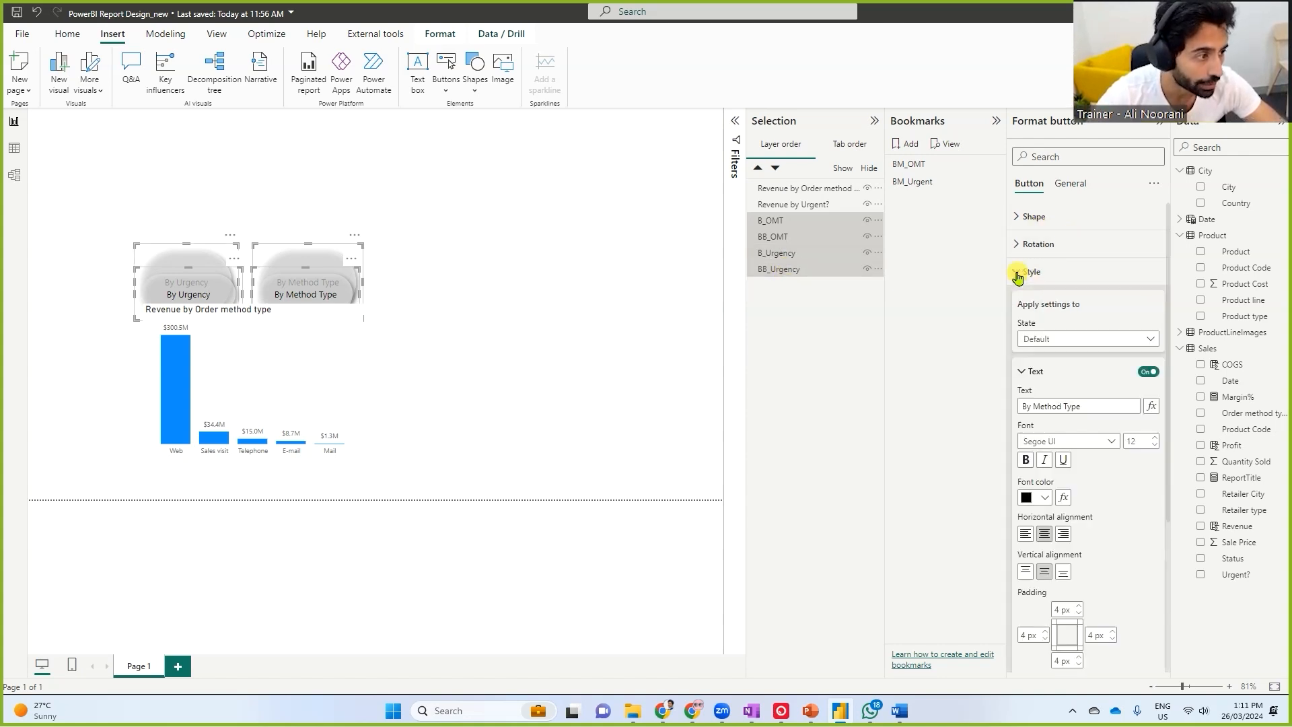
click(1110, 442)
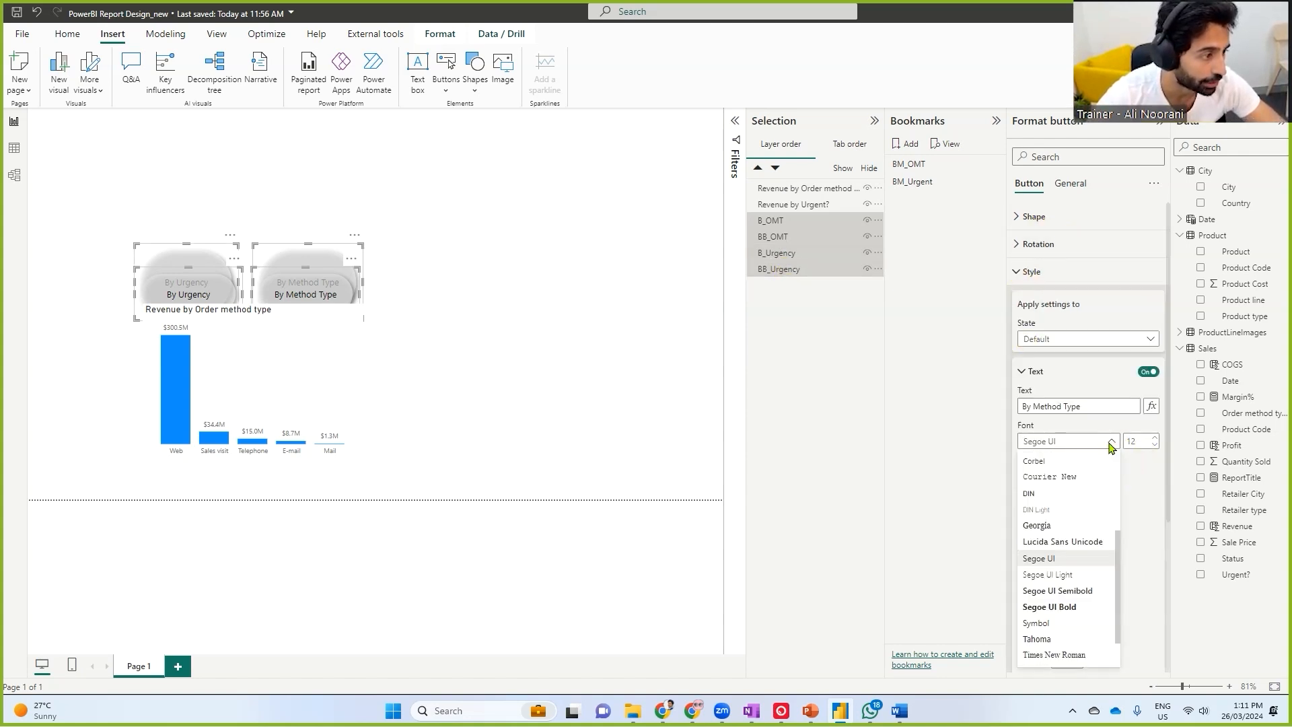
click(1061, 638)
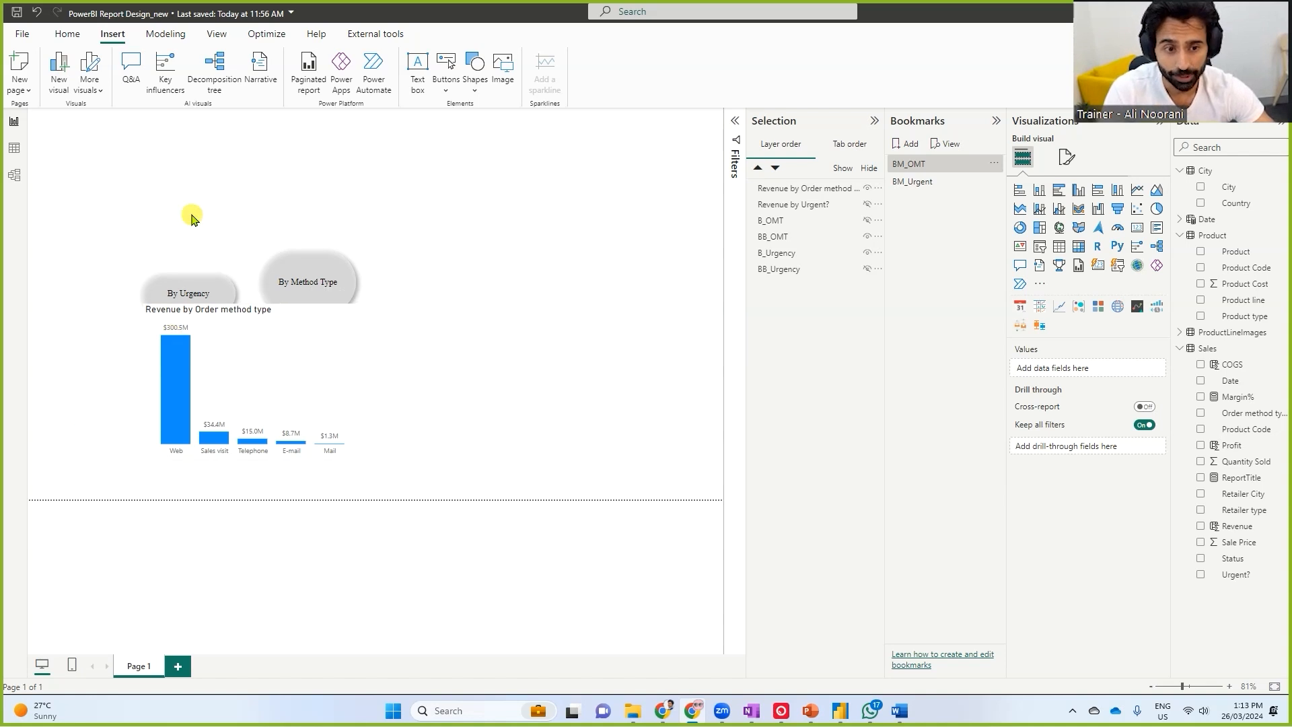
Select the smaller By Urgency button to view its available formatting options
click(203, 296)
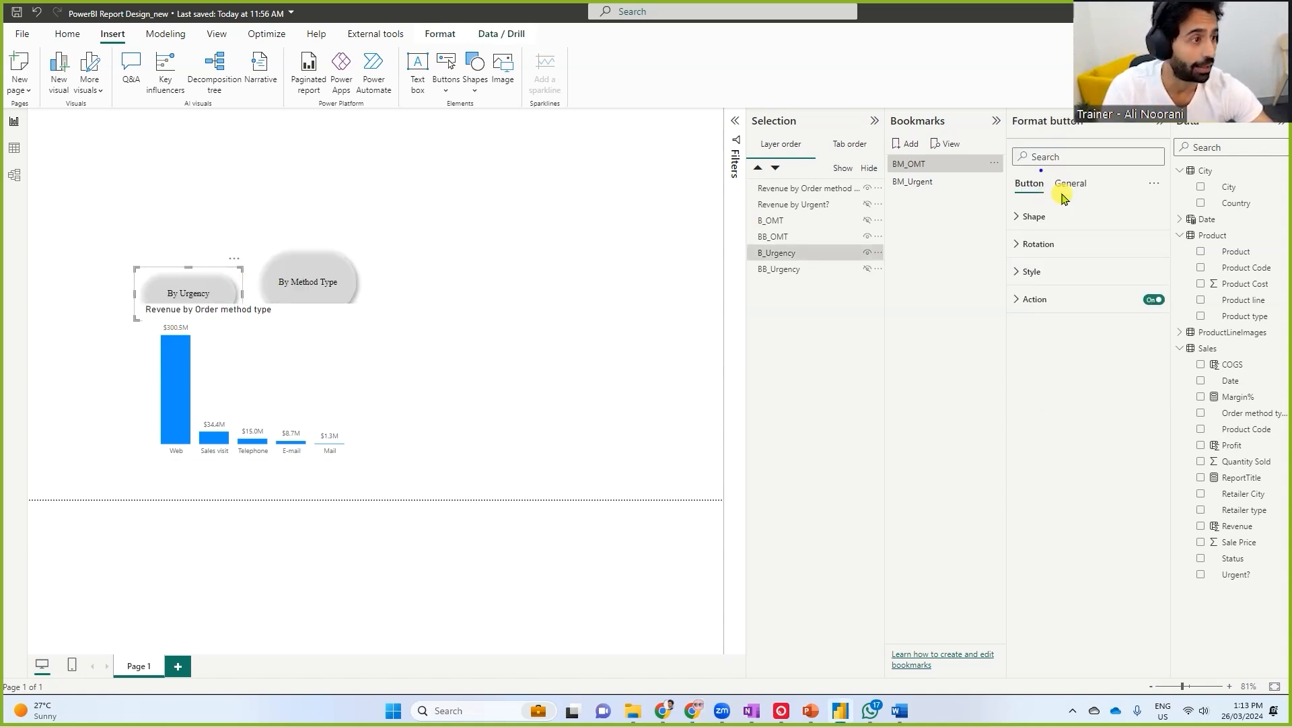
drag(1005, 101, 1099, 143)
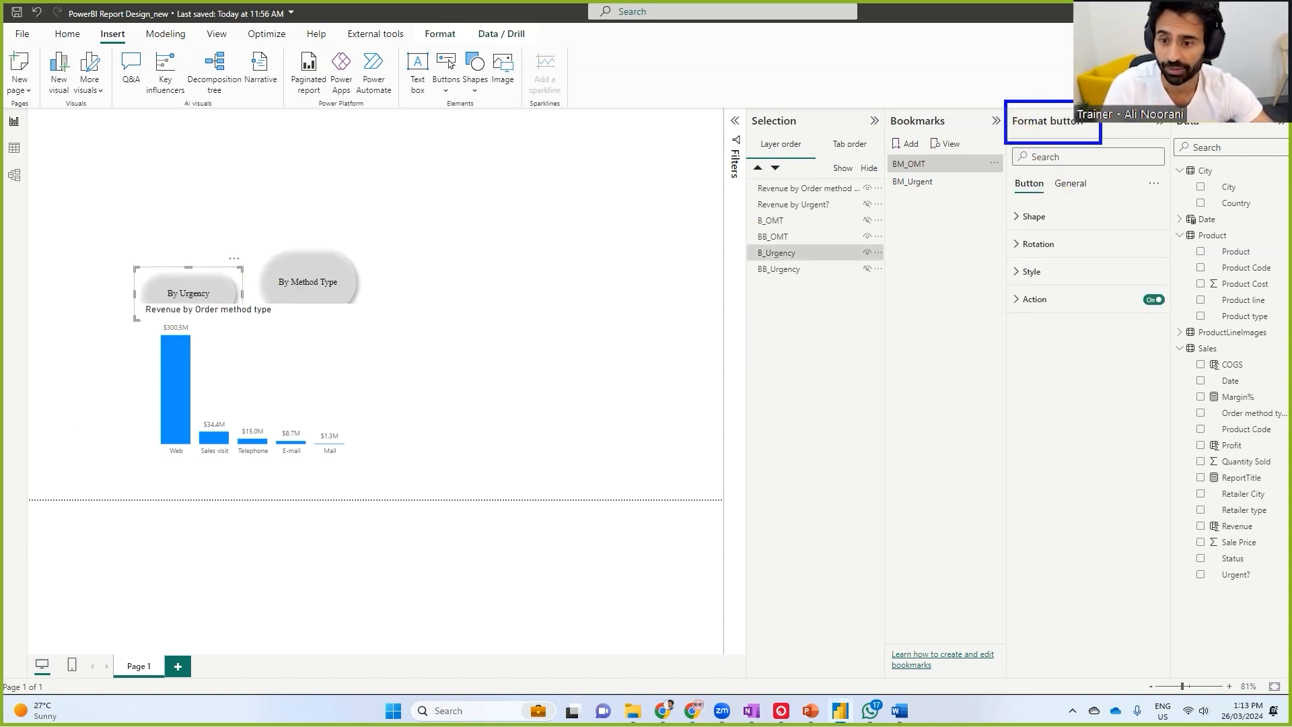
click(776, 256)
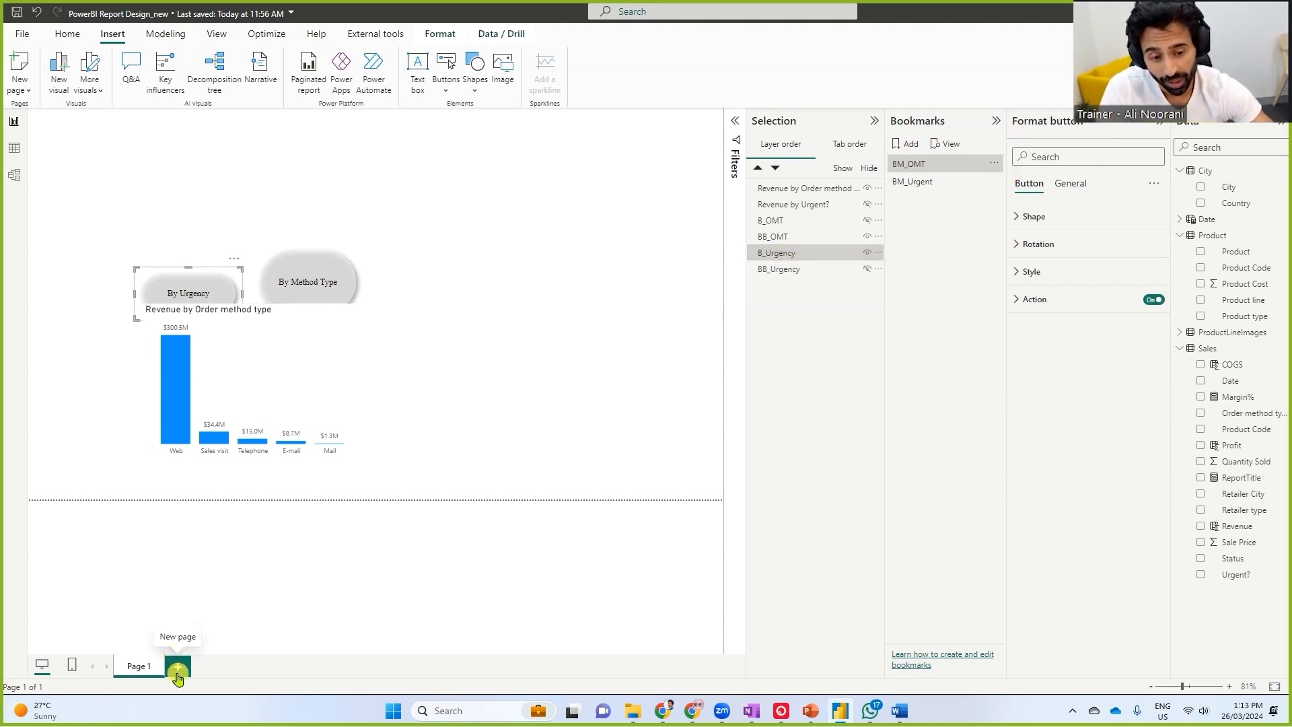
Add a blank report page and return to Page 1
click(181, 668)
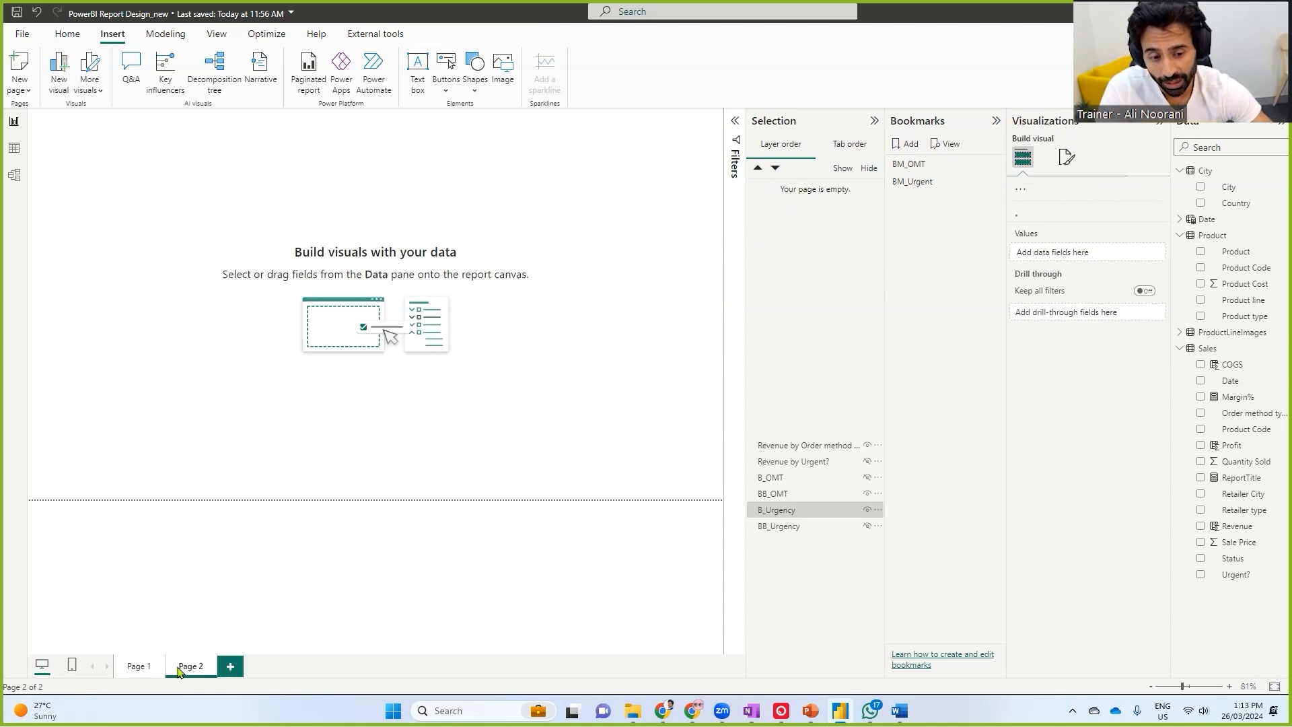
click(132, 676)
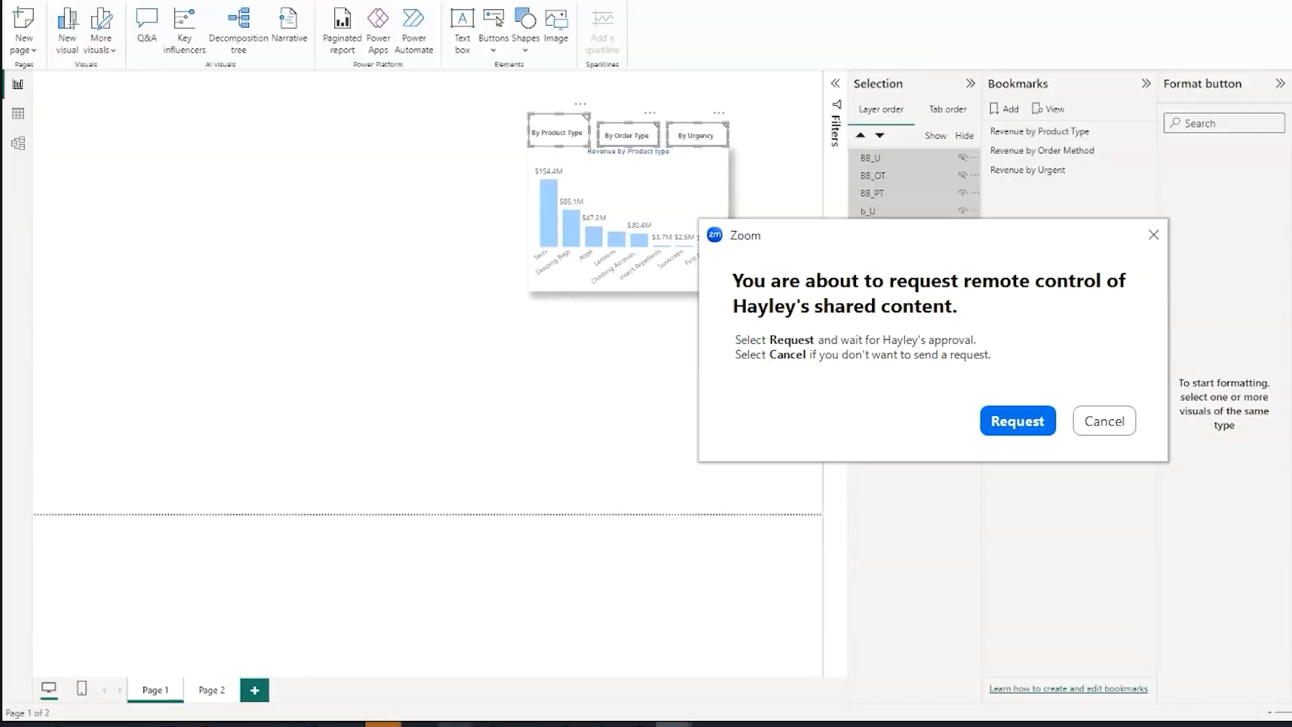
Request remote control of the participant's shared report and try a multi-selection of the BB_PT, BB_OT and b_U layers
click(1016, 417)
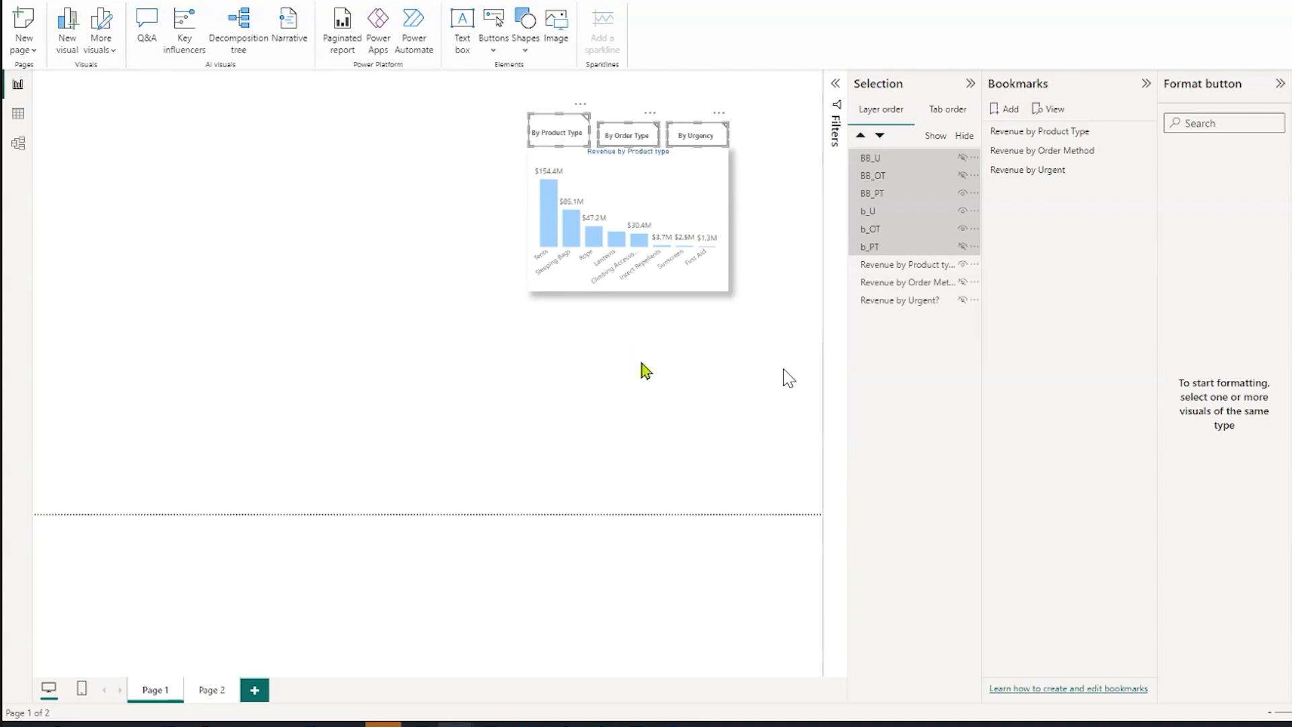
click(644, 370)
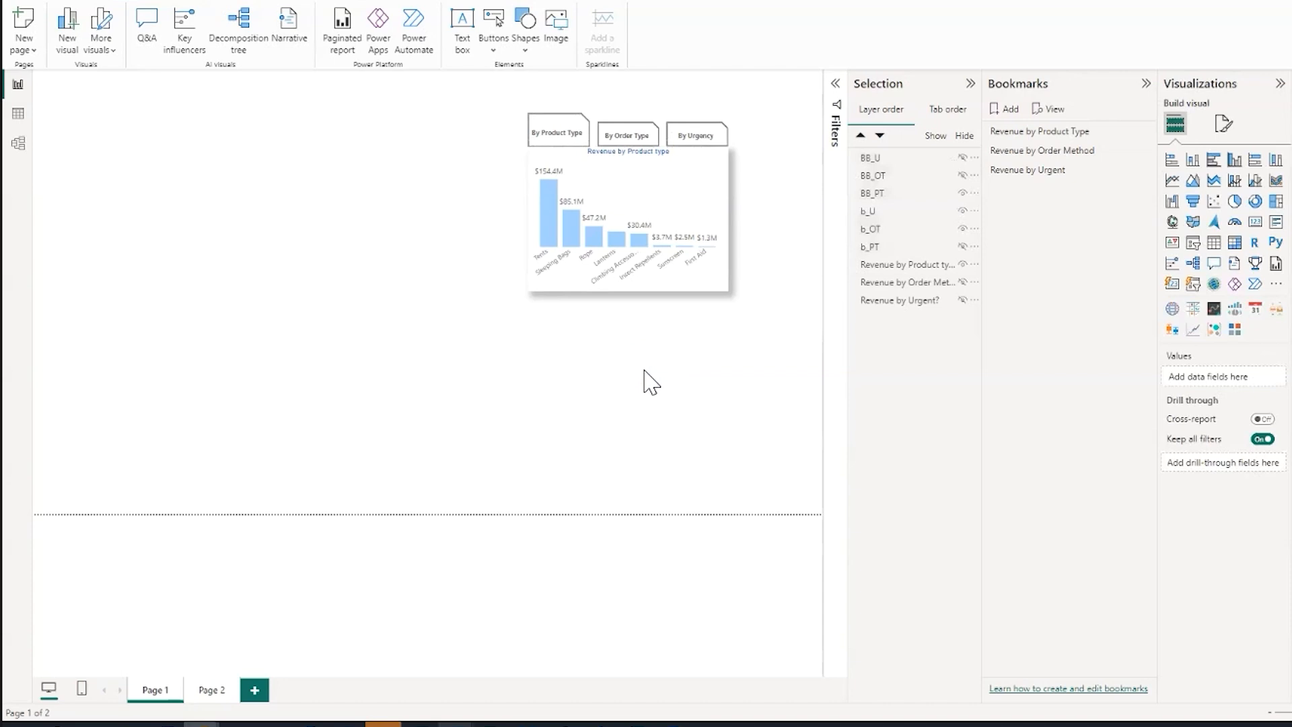
click(883, 194)
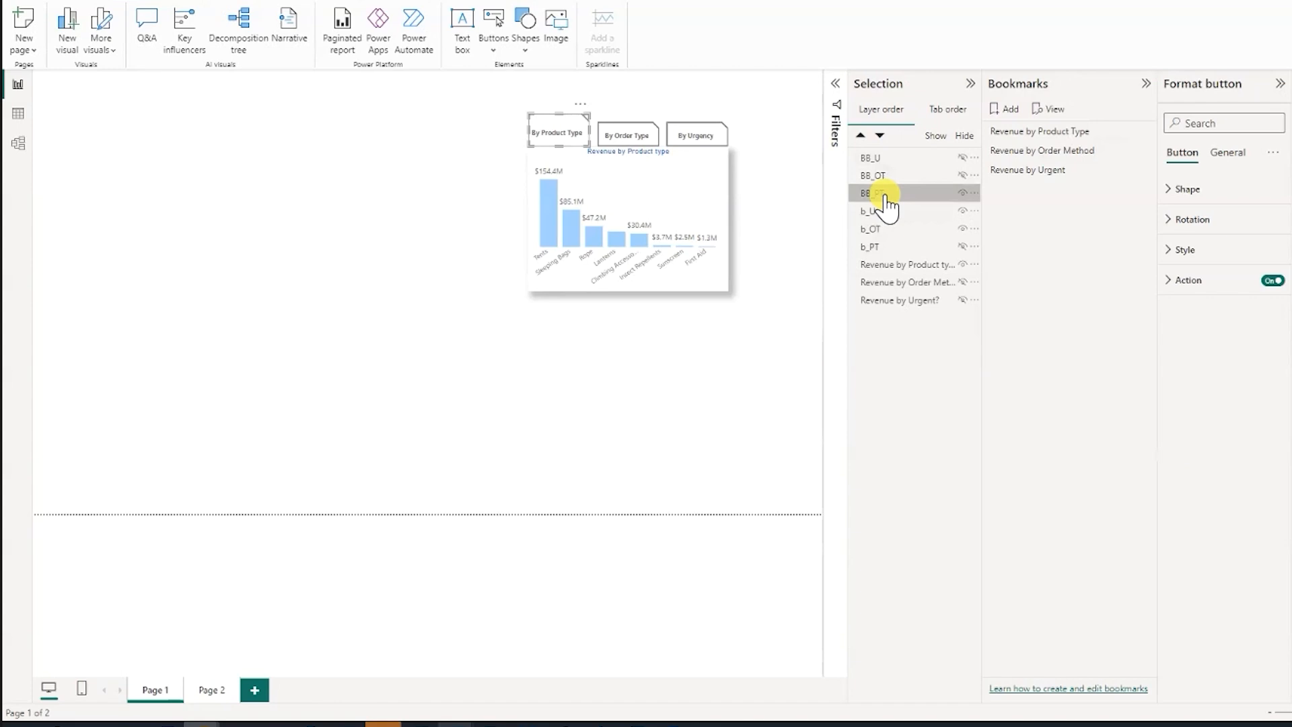
ctrl+click(878, 212)
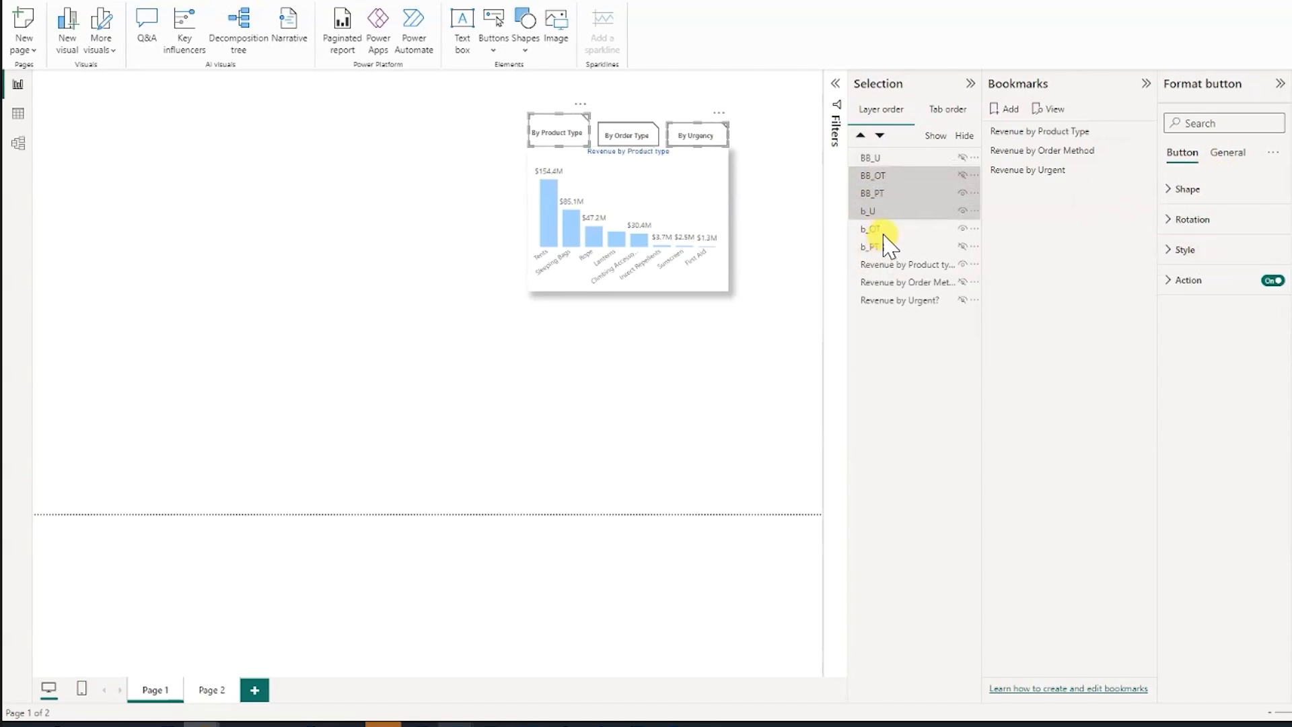
click(906, 387)
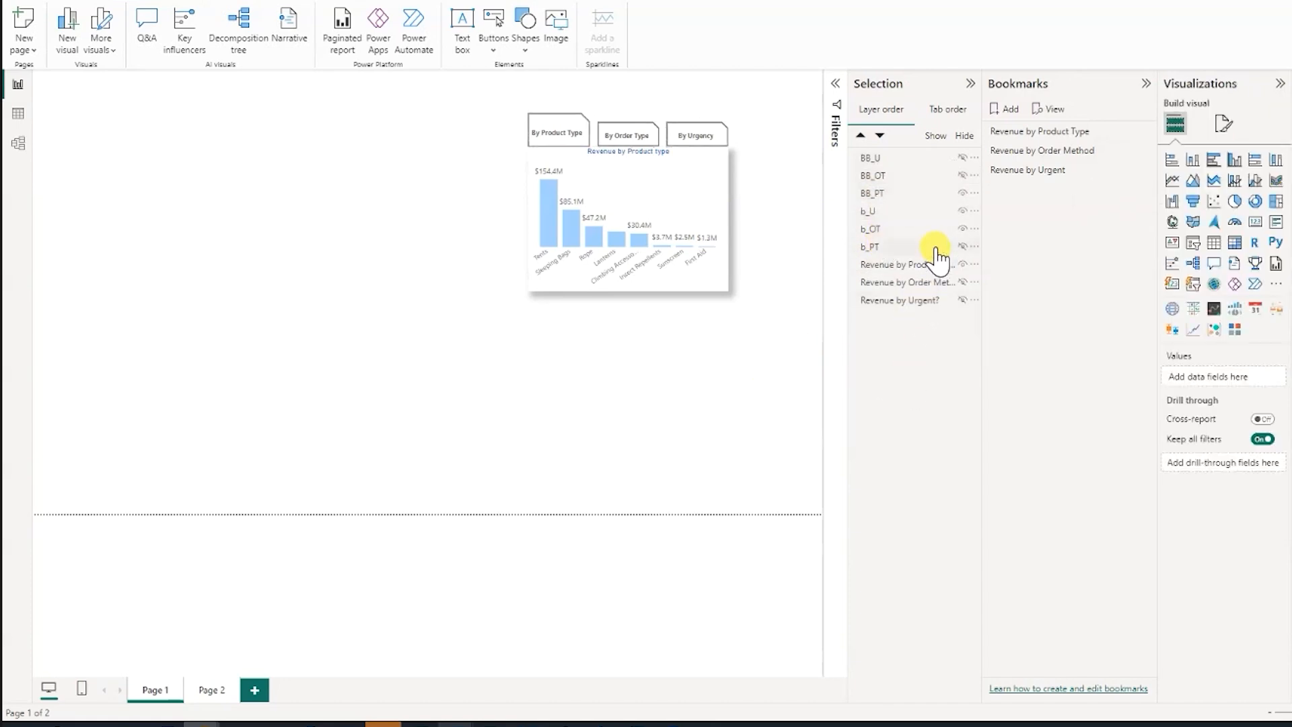
Compare the formatting options offered for the hidden b_PT layer and the visible b_OT layer
click(897, 248)
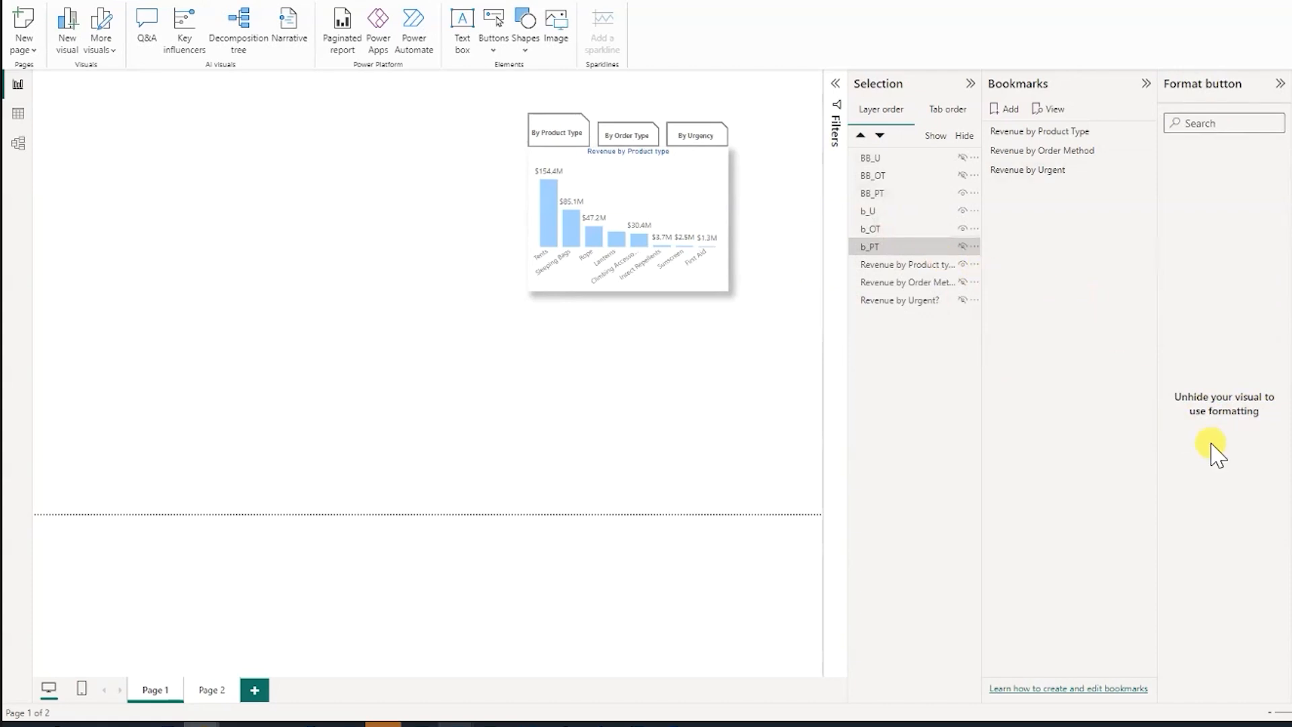
click(886, 230)
click(885, 231)
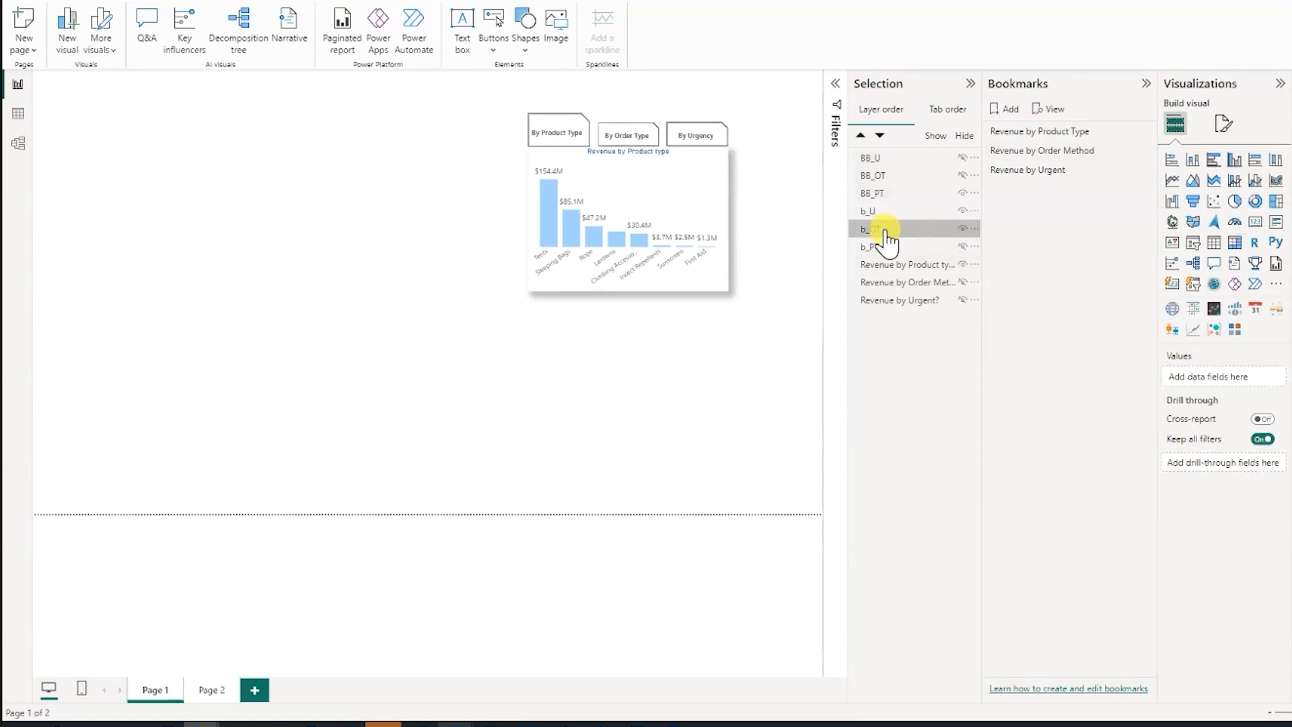
click(885, 231)
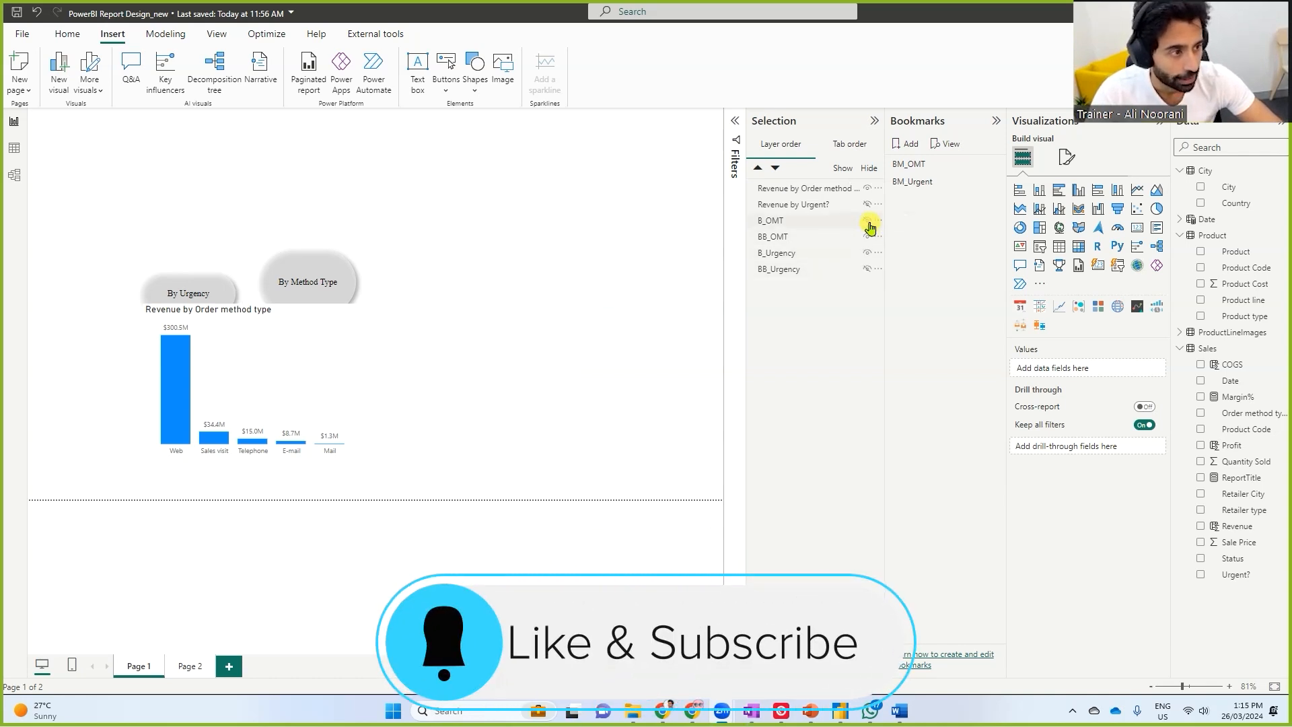
Unhide the hidden layers and bring up the grouping options for B_OMT, BB_OMT, B_Urgency and BB_Urgency together
click(867, 269)
click(867, 205)
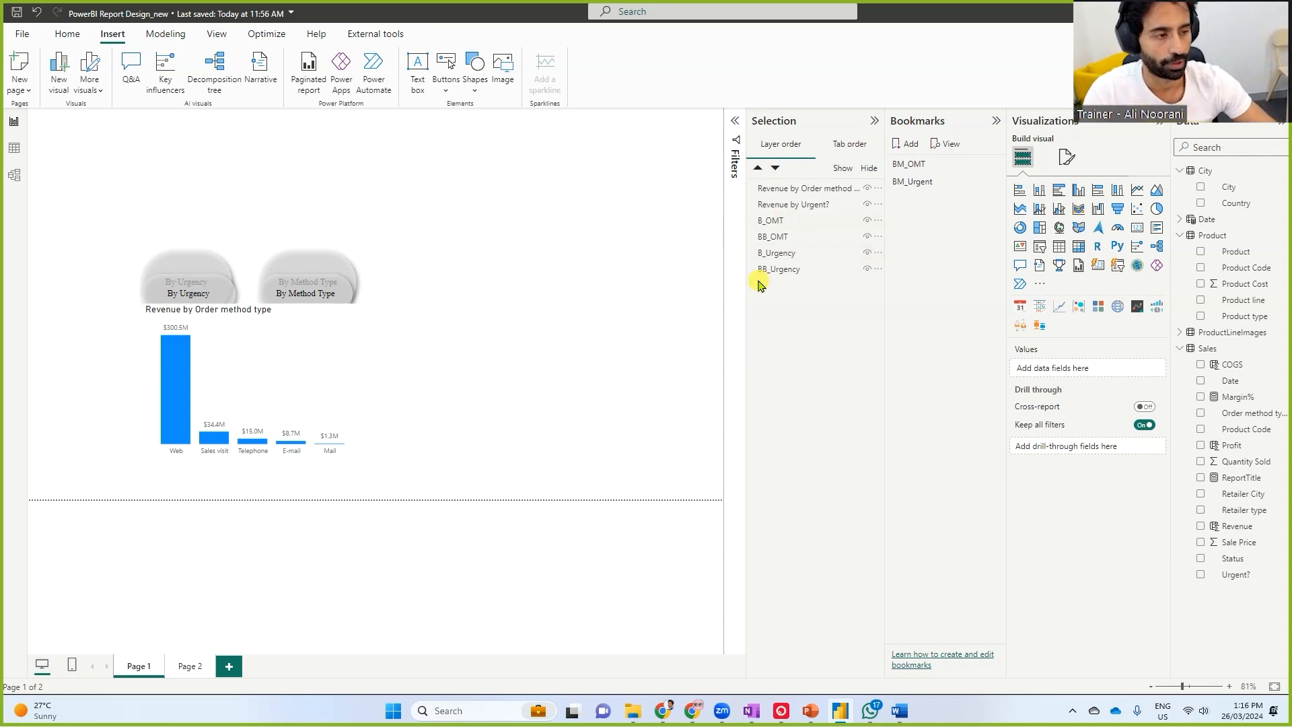
click(784, 221)
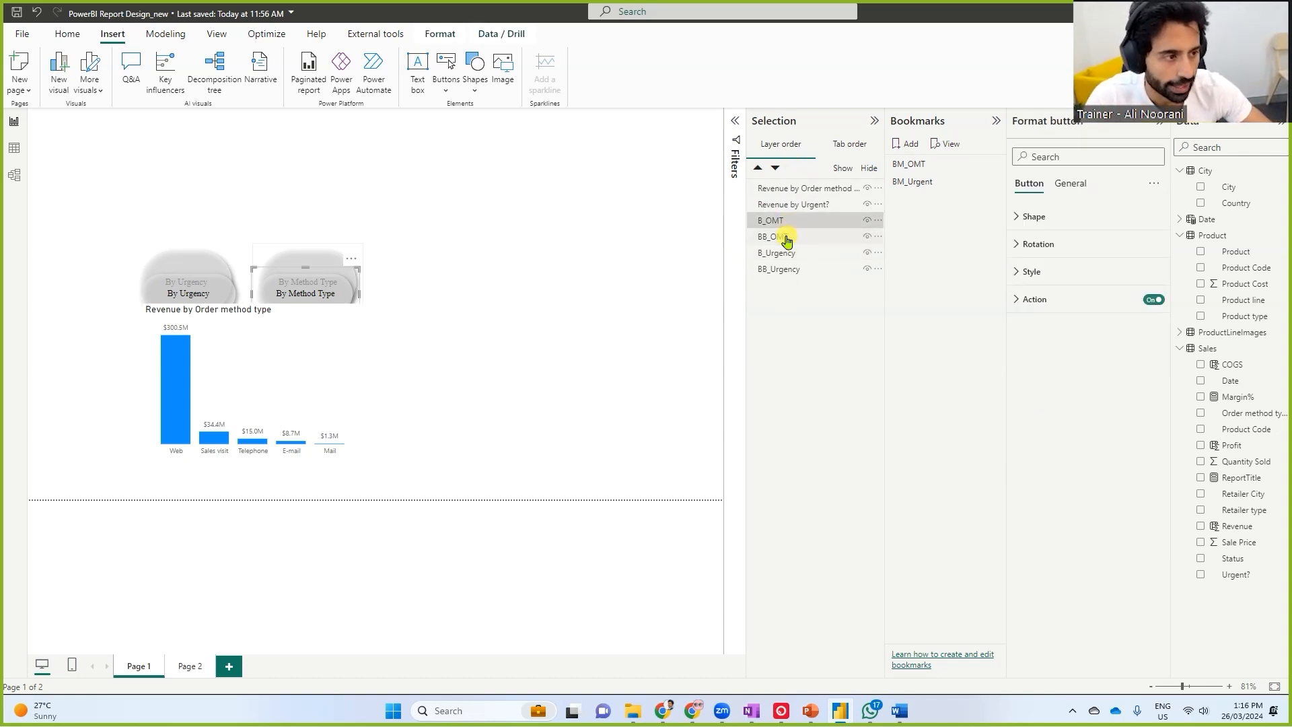
ctrl+click(785, 237)
ctrl+click(779, 254)
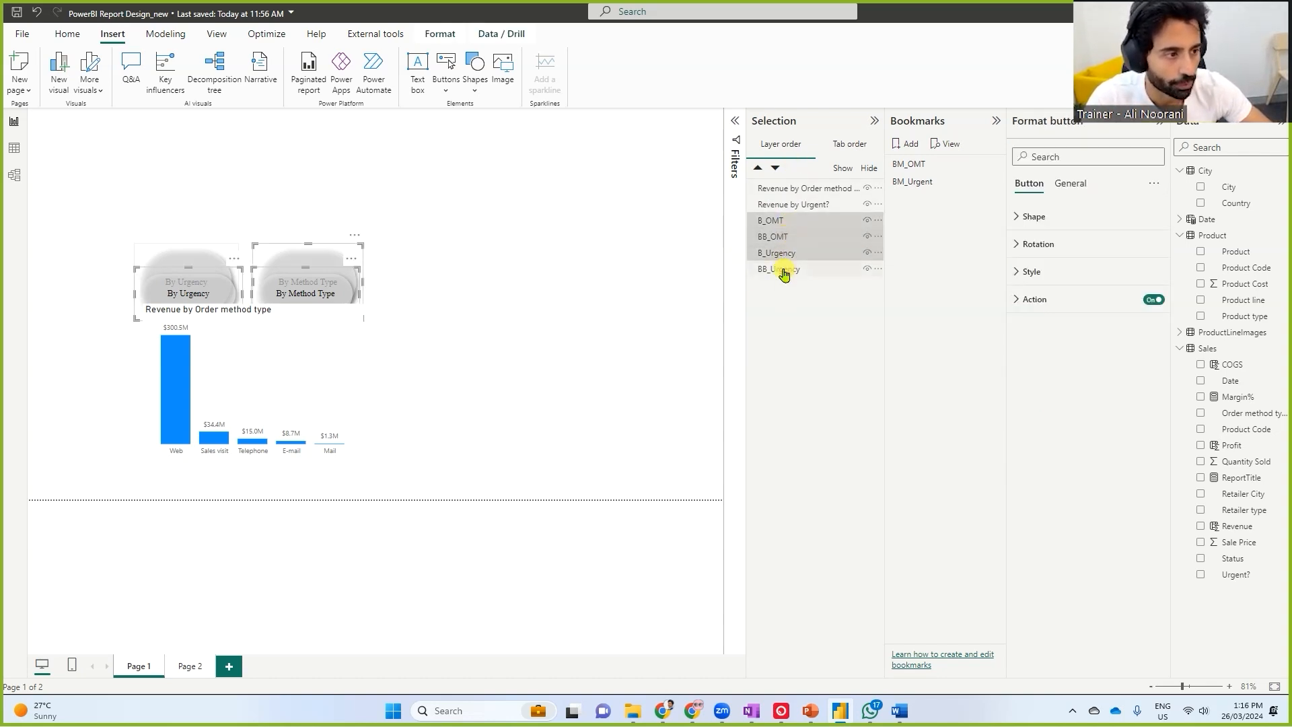
ctrl+click(779, 269)
right_click(780, 227)
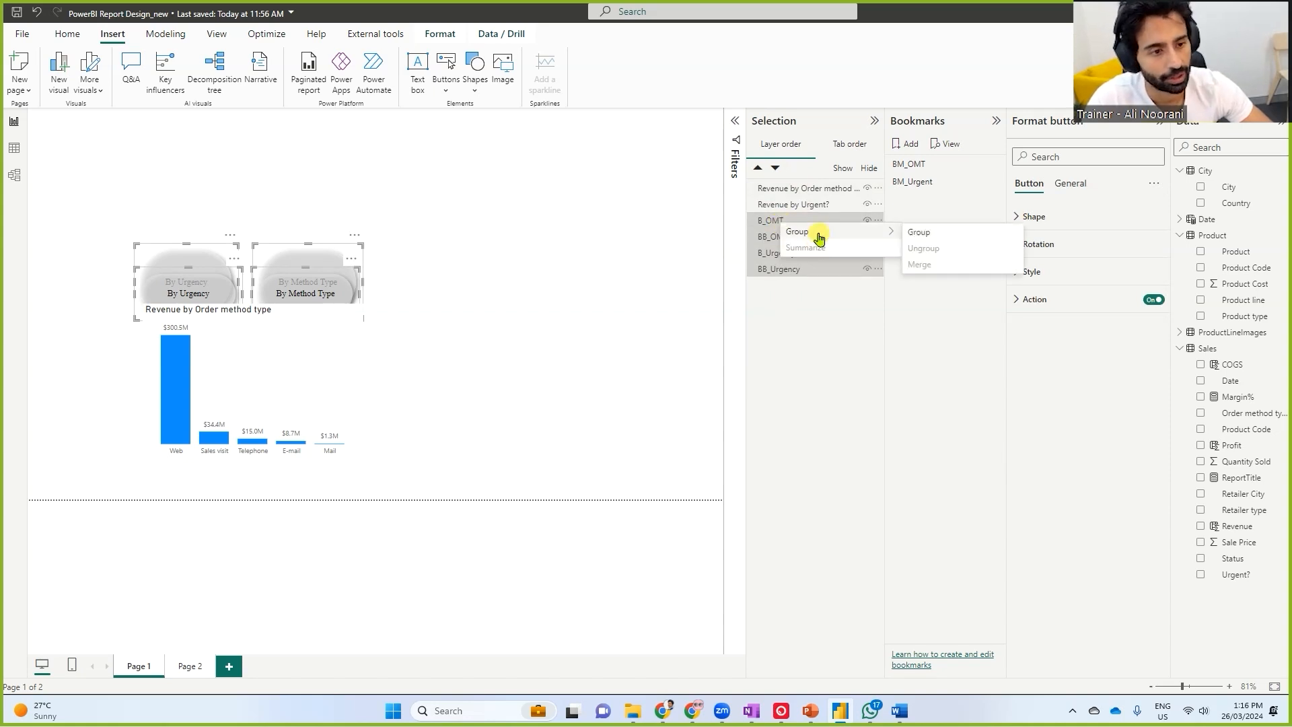
click(326, 317)
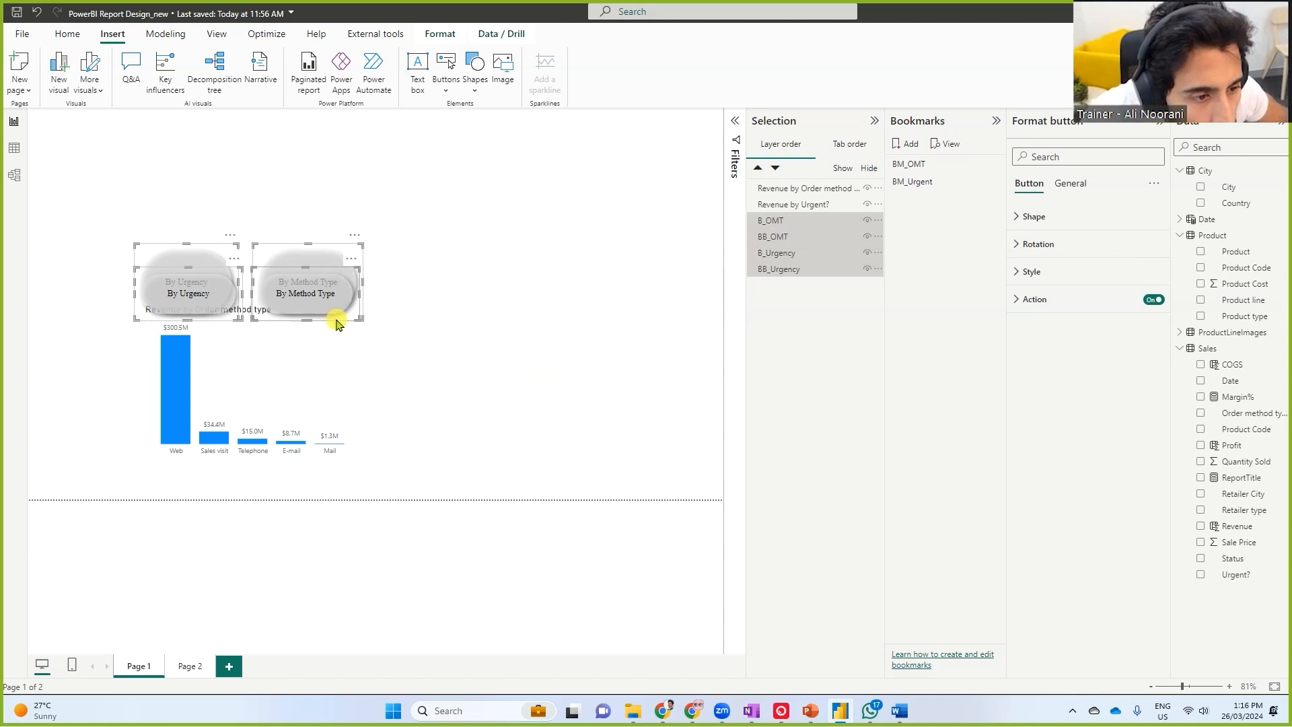
Adjust the smaller By Method Type and By Urgency buttons so their side edges line up with the larger ones
drag(316, 310, 322, 309)
click(317, 307)
drag(195, 298, 241, 296)
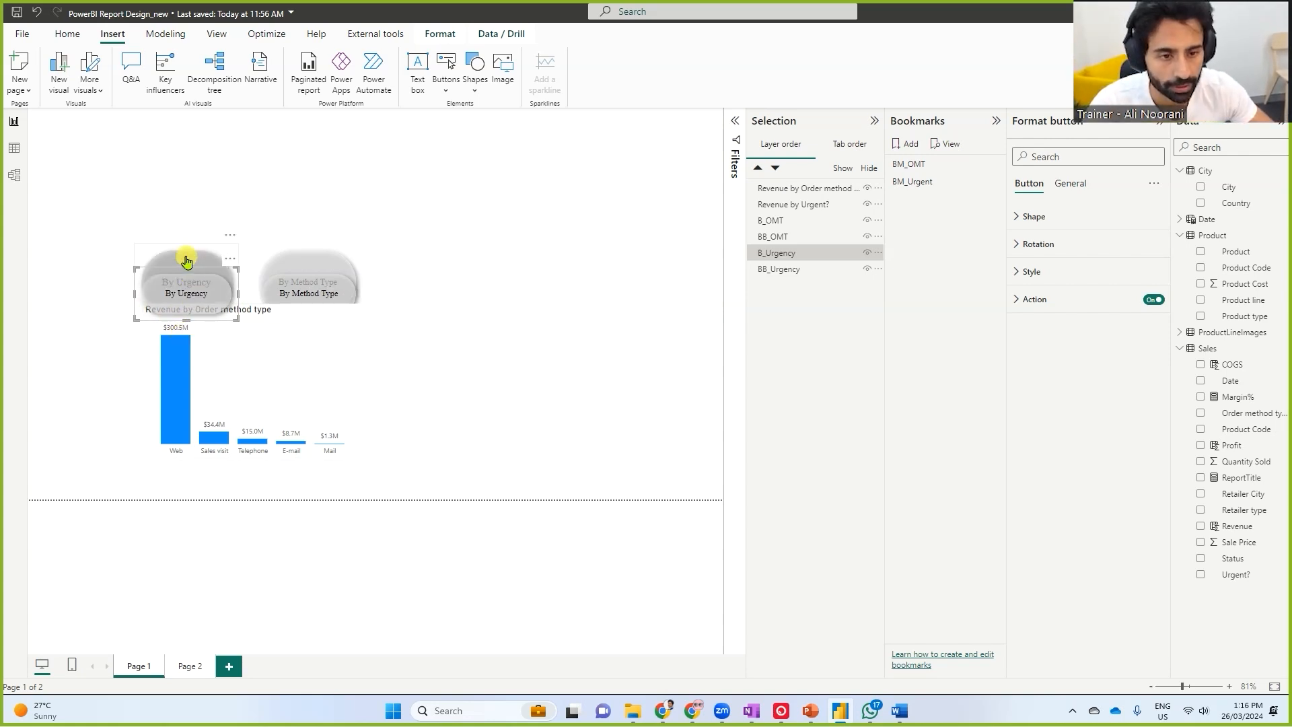
Switch to the urgency view through the By Urgency button and unhide the B_Urgency and BB_OMT layers
ctrl+click(189, 286)
click(867, 253)
click(867, 236)
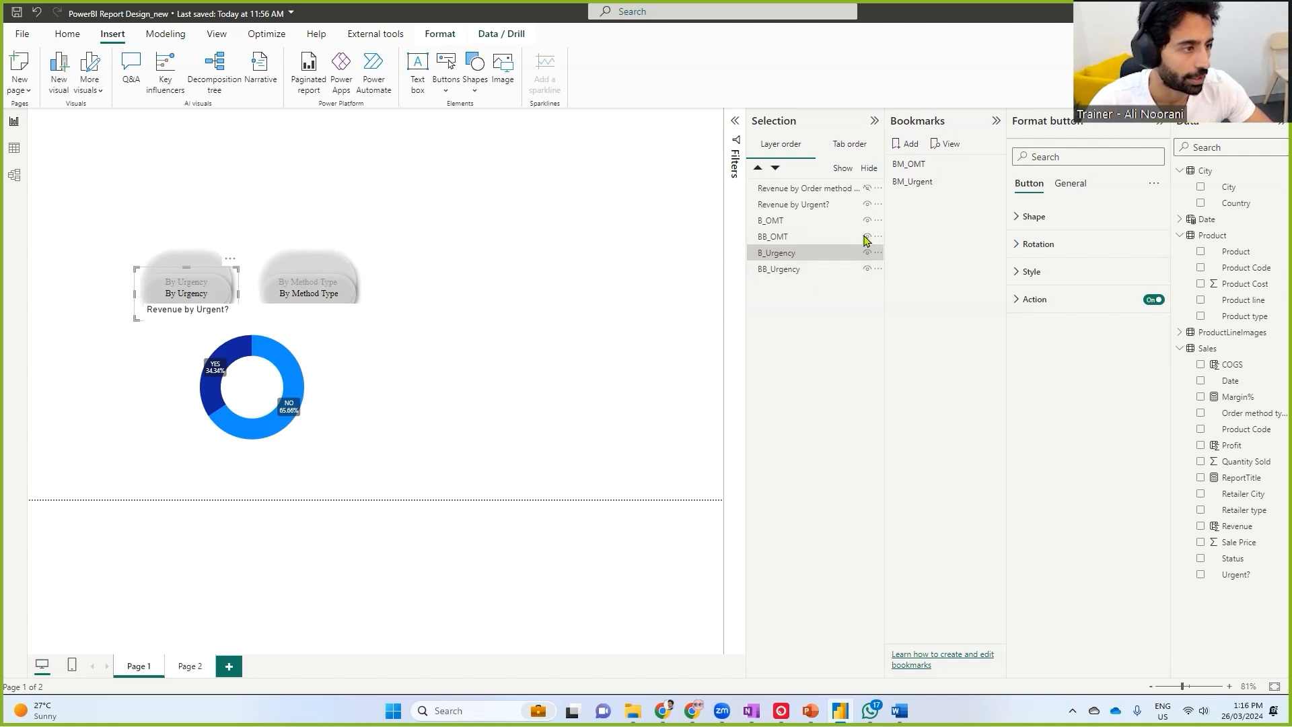
Set the width of the B_OMT, BB_OMT, B_Urgency and BB_Urgency buttons to 200
ctrl+click(797, 274)
ctrl+click(779, 237)
ctrl+click(774, 221)
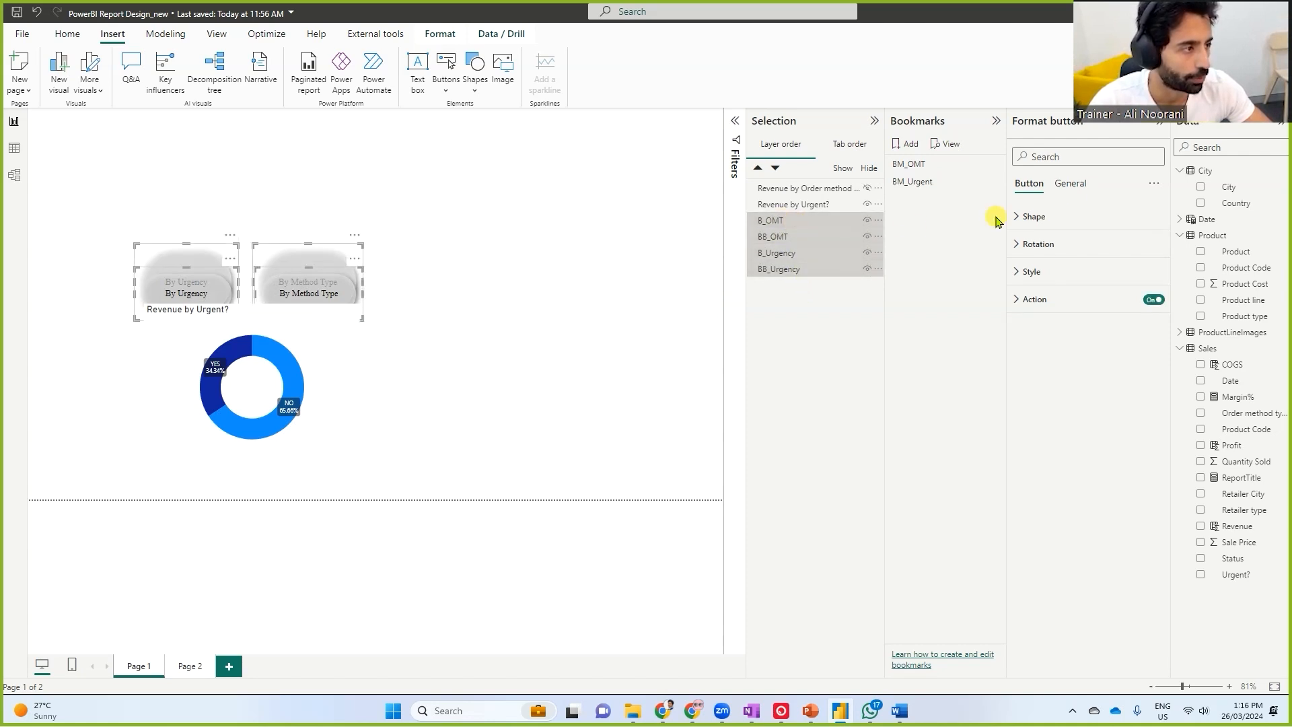
click(1071, 184)
double_click(1047, 318)
text(200)
key(Return)
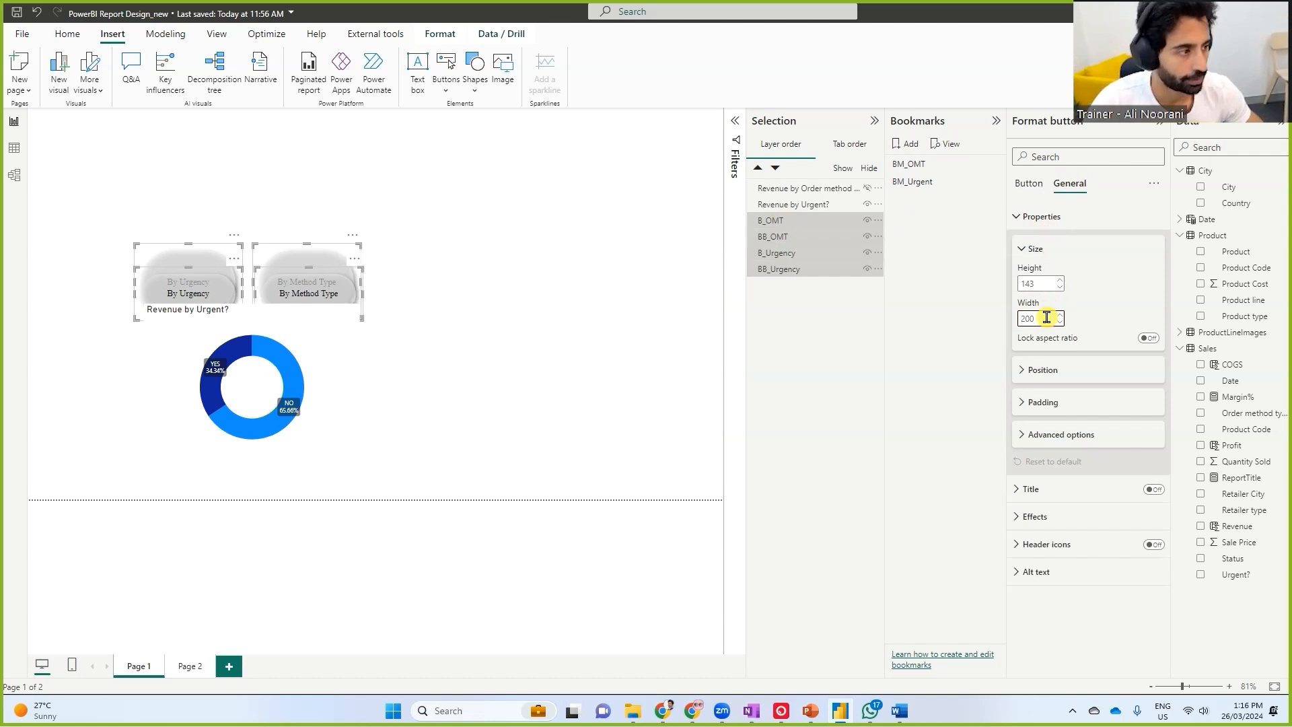
Nudge the smaller By Method Type button into line with the larger one and check the By Urgency pair's alignment
drag(317, 280, 321, 277)
click(209, 288)
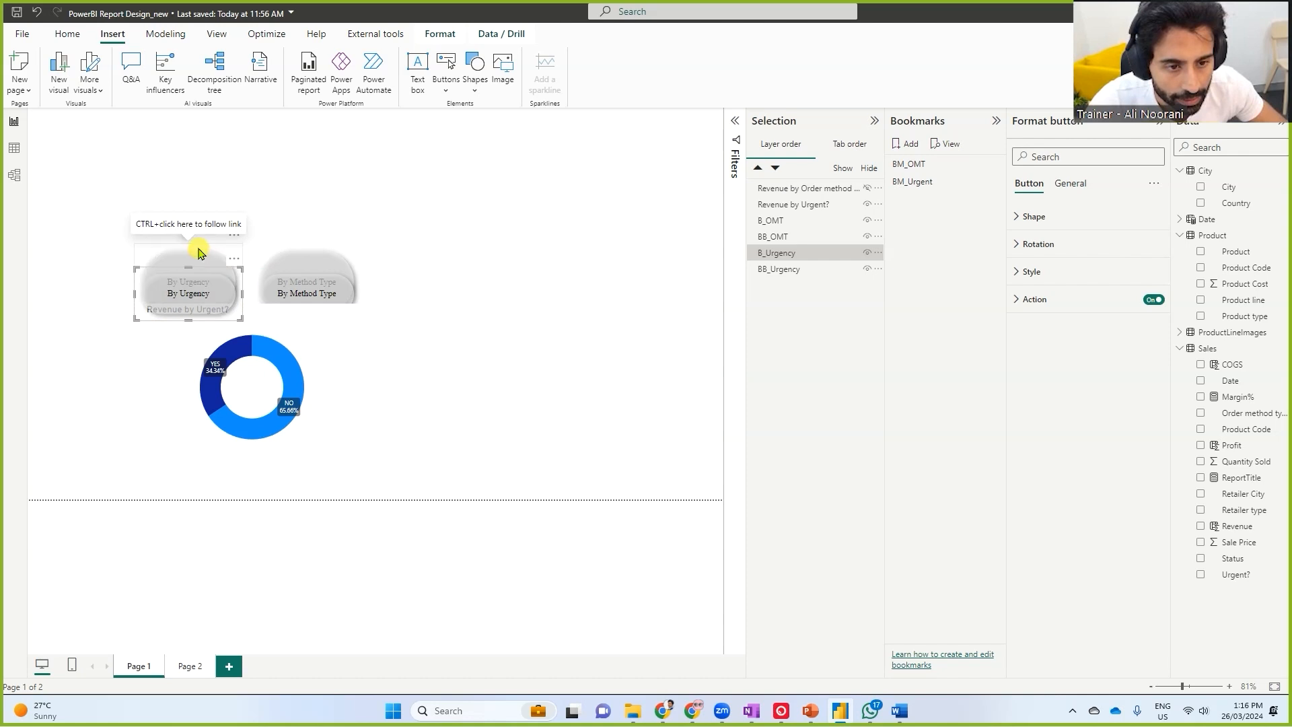
ctrl+click(217, 250)
ctrl+click(195, 244)
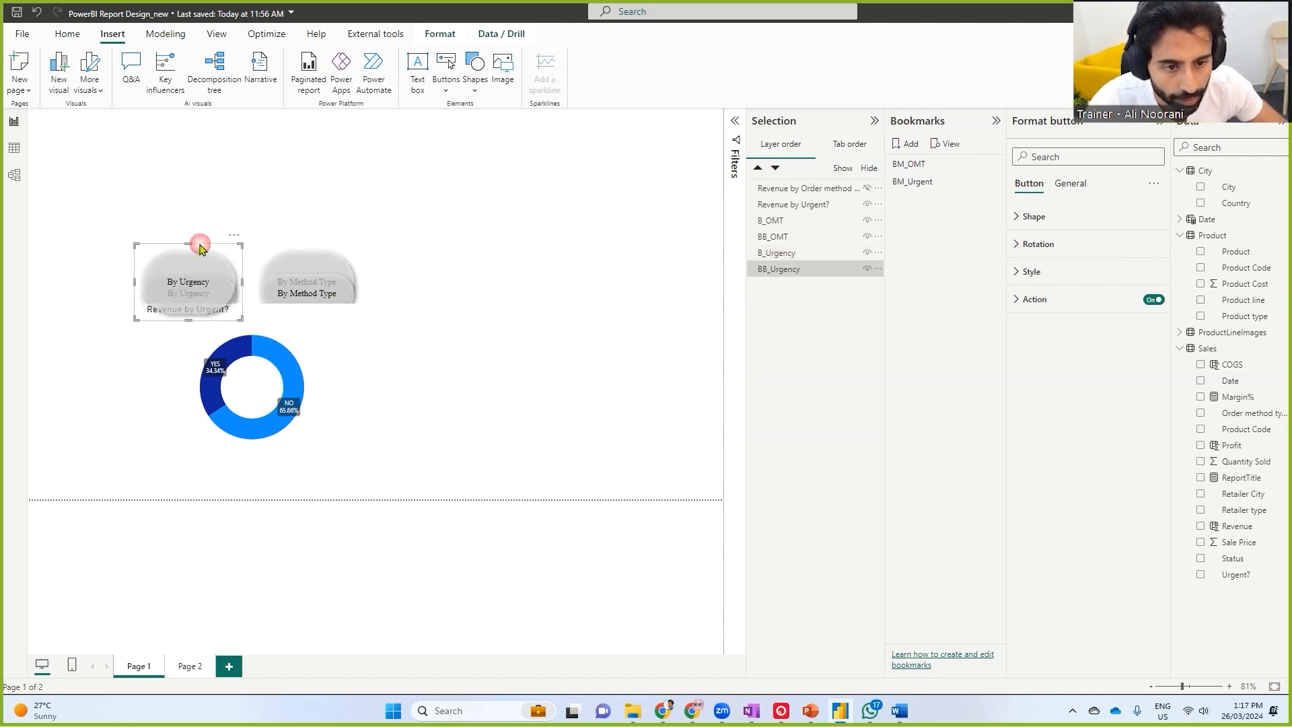
Group the B_OMT, BB_OMT, B_Urgency and BB_Urgency layers and name the group Buttons
click(785, 270)
ctrl+click(781, 254)
ctrl+click(773, 237)
ctrl+click(773, 221)
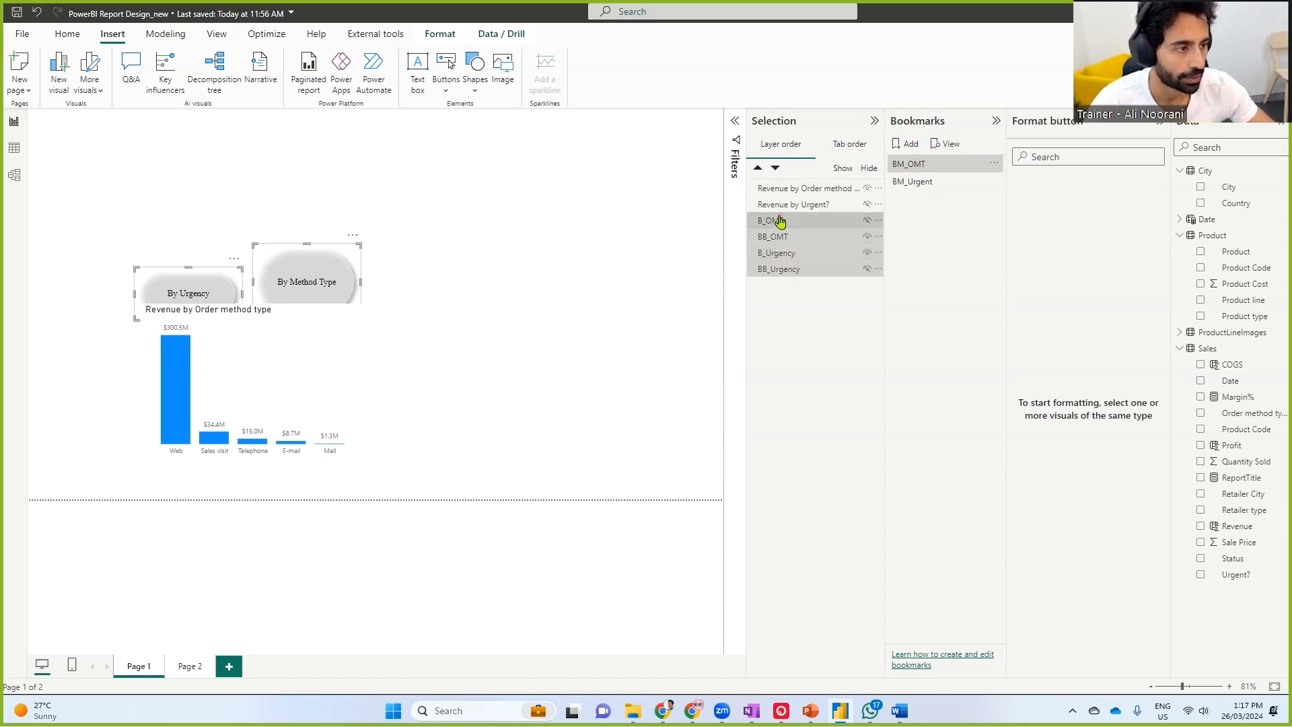
right_click(780, 219)
mouse_move(796, 233)
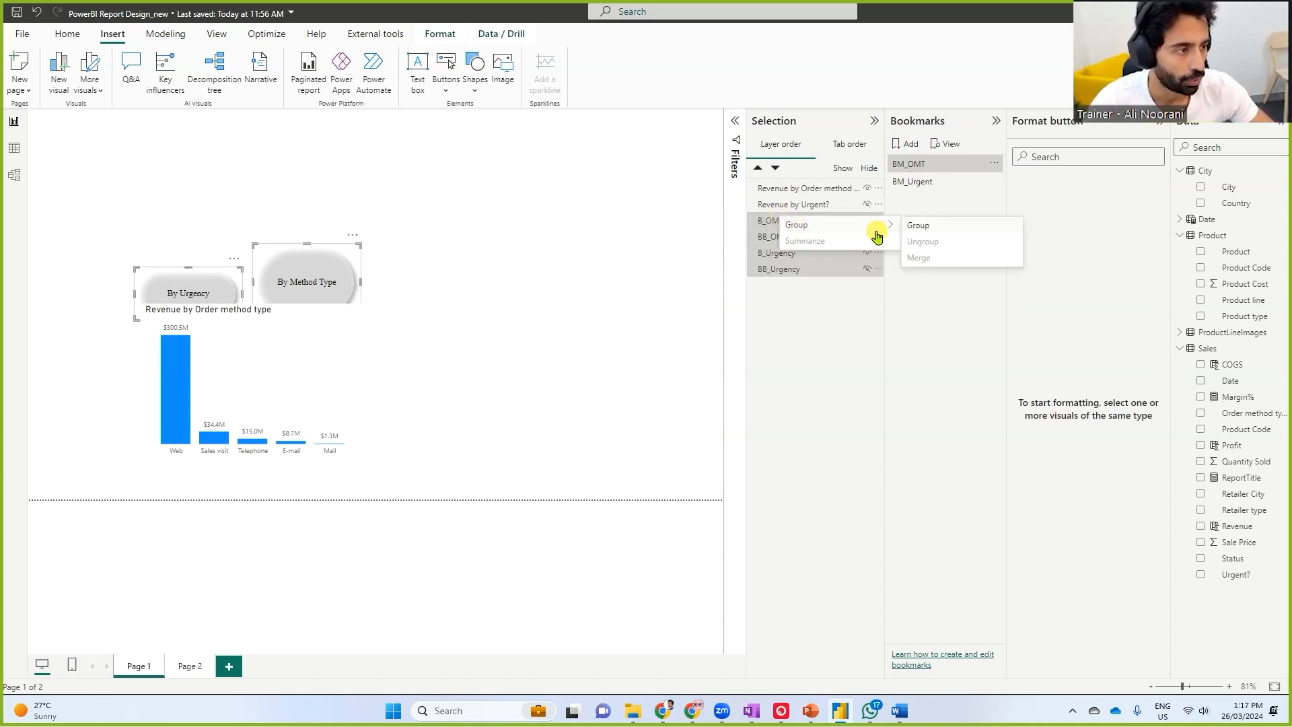
click(918, 227)
double_click(789, 188)
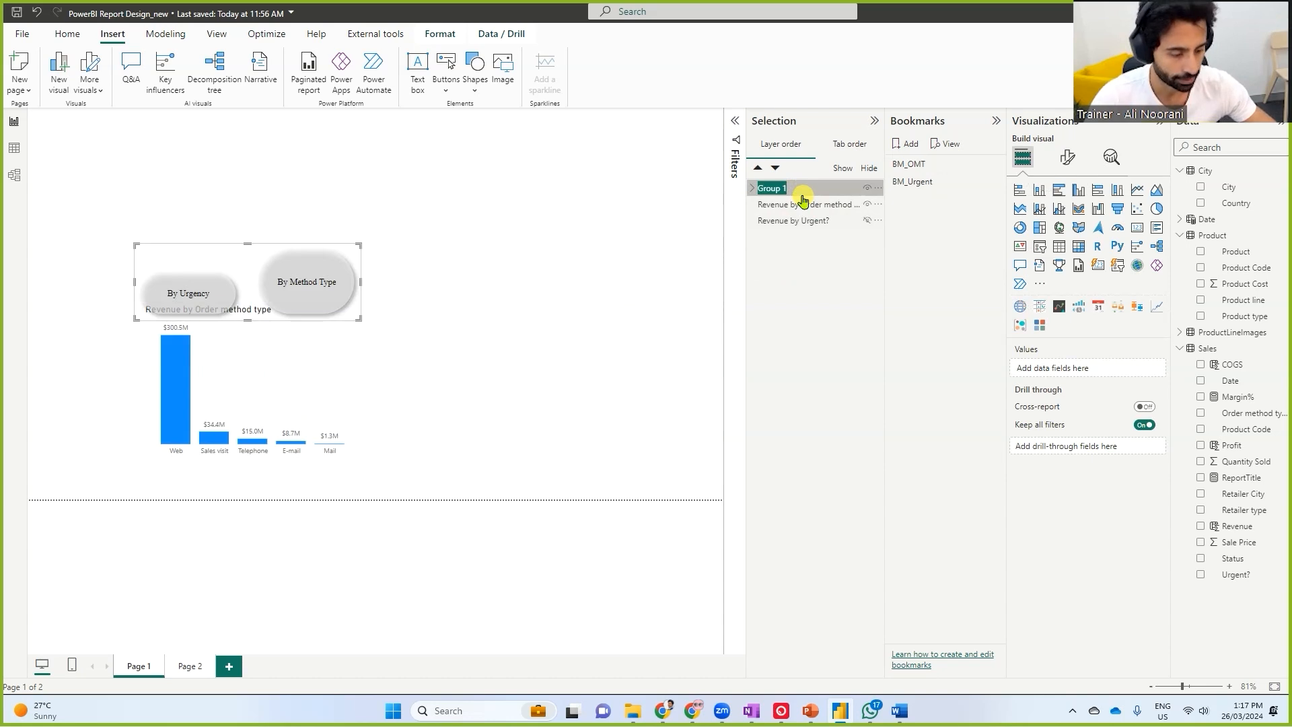
text(Buttons)
key(Return)
Move the Buttons group below the chart layers and group the two revenue charts under the name Visuals
drag(780, 189, 785, 233)
click(782, 204)
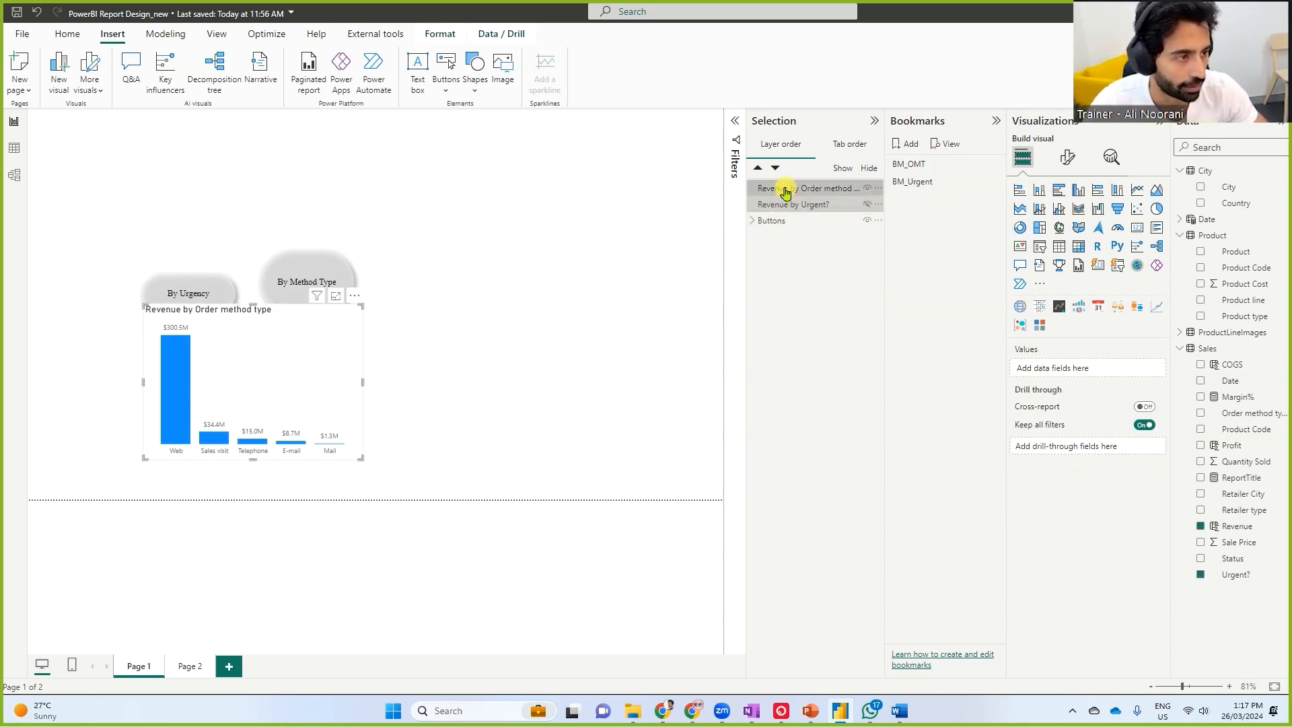
right_click(787, 192)
mouse_move(839, 206)
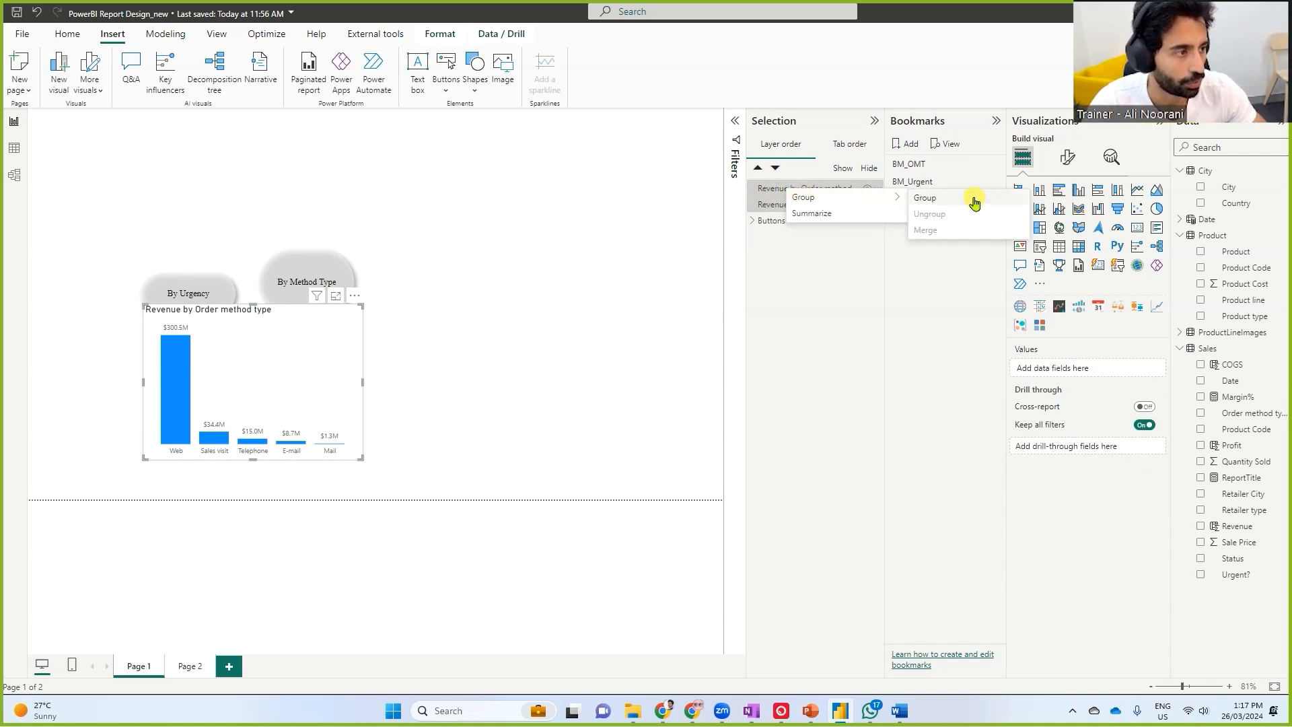
click(972, 201)
double_click(822, 193)
text(Visuals)
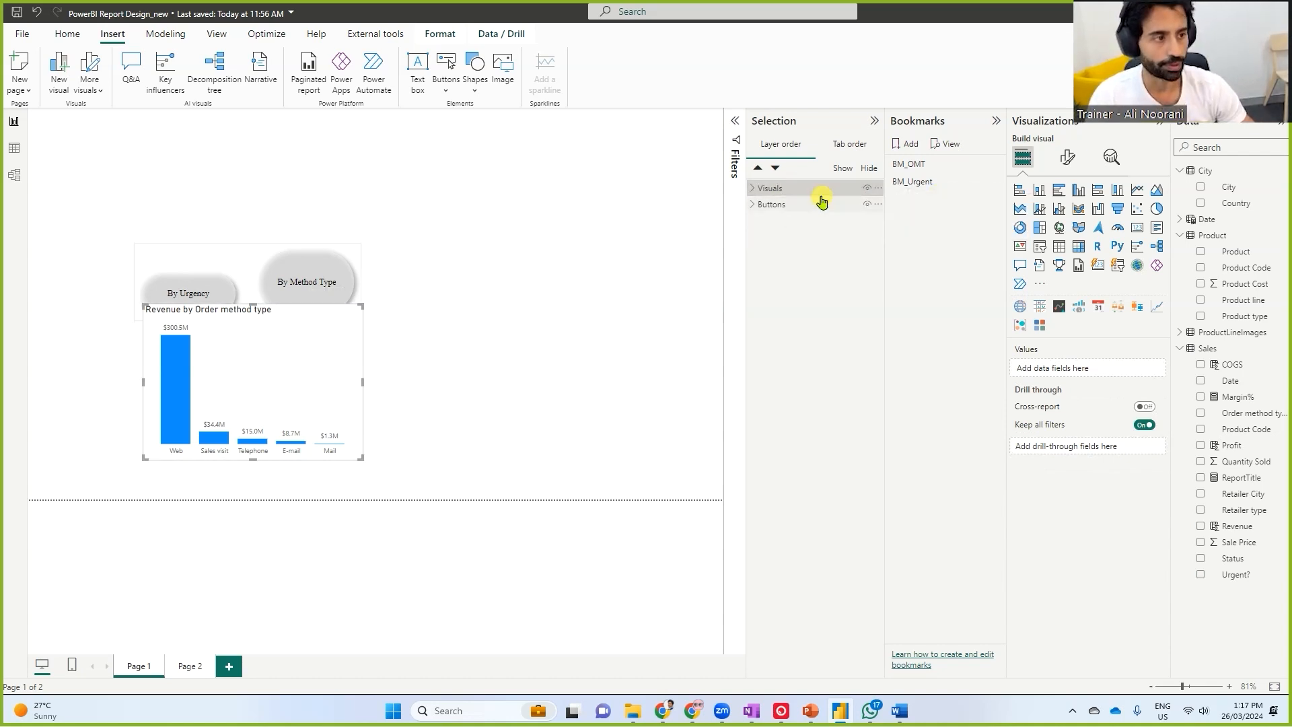
Combine the Visuals and Buttons groups into a parent group named BookMarks and expand it to list its layers
click(752, 204)
click(752, 188)
click(787, 193)
right_click(787, 193)
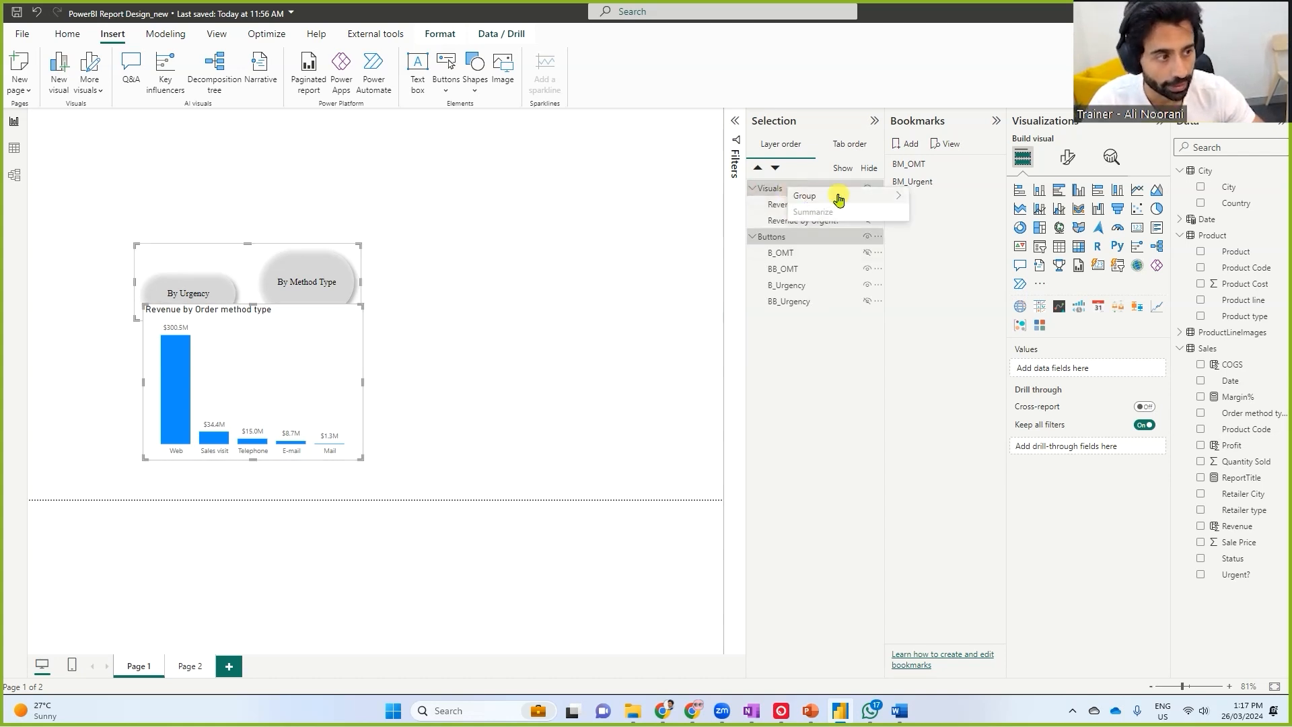
mouse_move(808, 196)
click(926, 190)
double_click(772, 188)
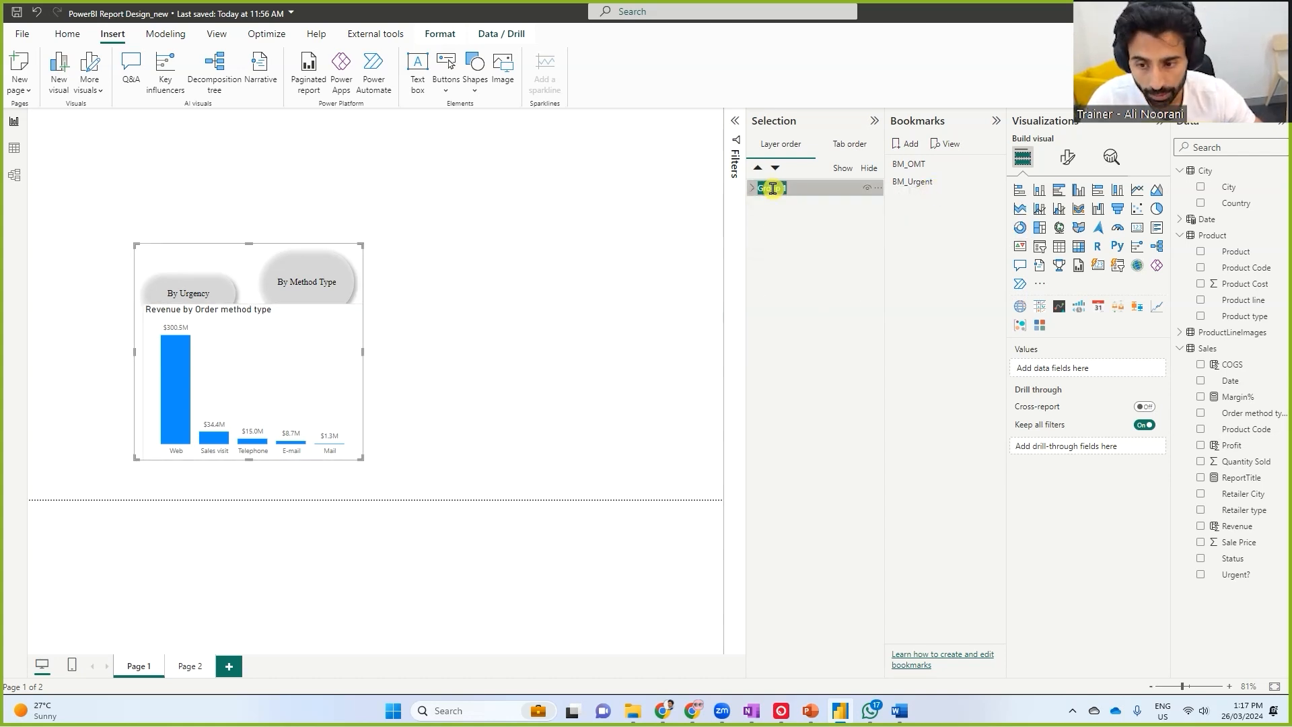
text(Bookmarks)
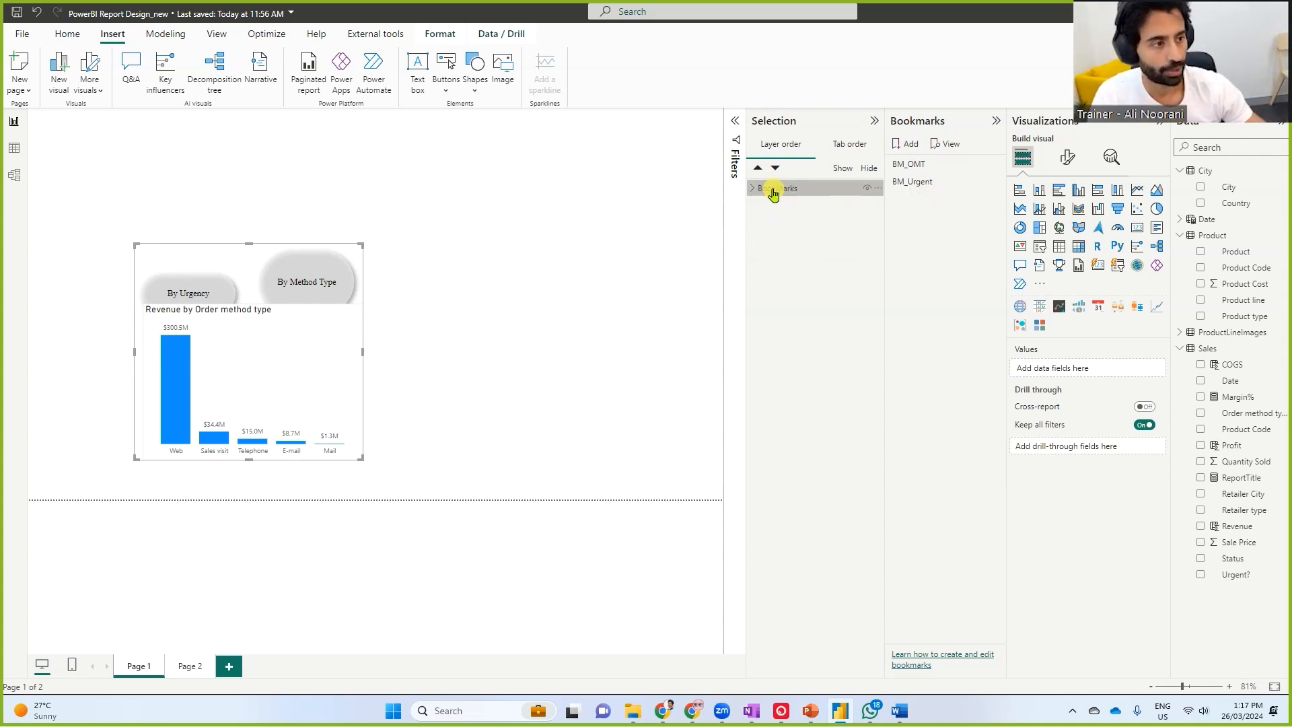
click(752, 188)
click(610, 304)
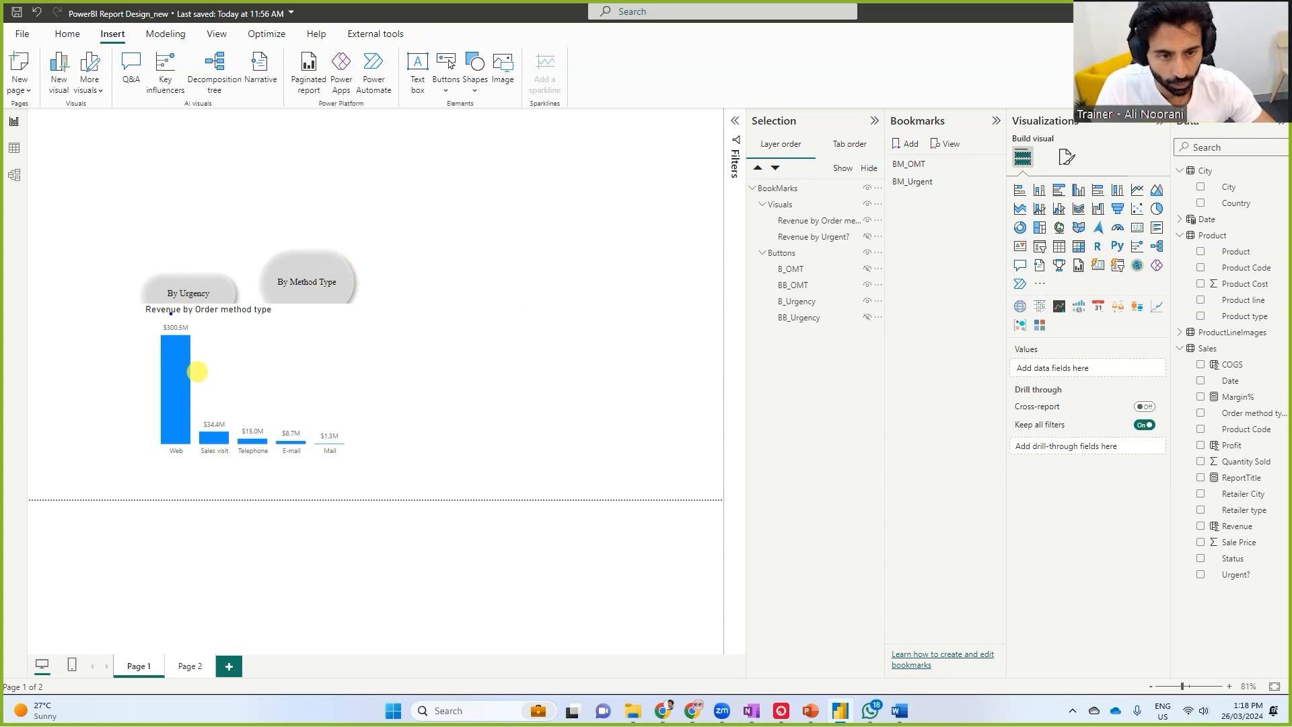
drag(156, 284, 204, 276)
drag(238, 346, 281, 346)
drag(205, 238, 247, 231)
mouse_move(748, 347)
mouse_down()
mouse_move(957, 286)
mouse_move(750, 142)
mouse_move(742, 379)
mouse_up()
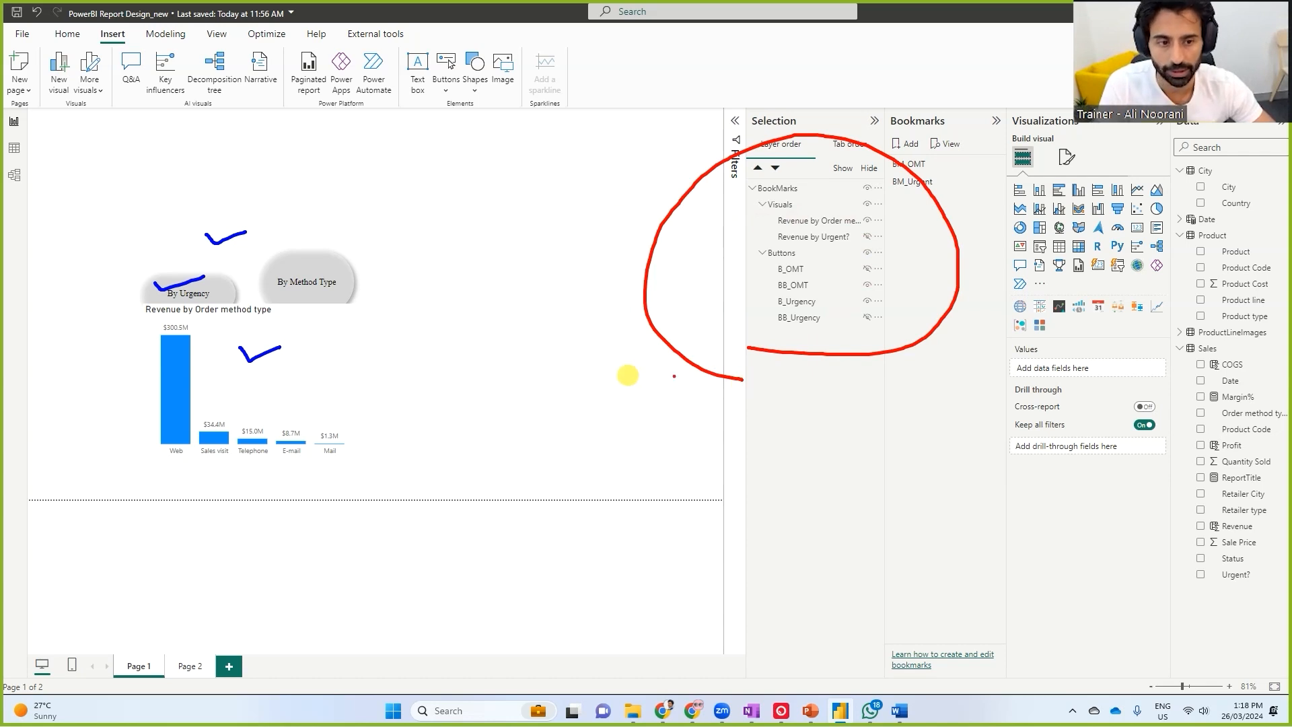
key(Escape)
click(267, 361)
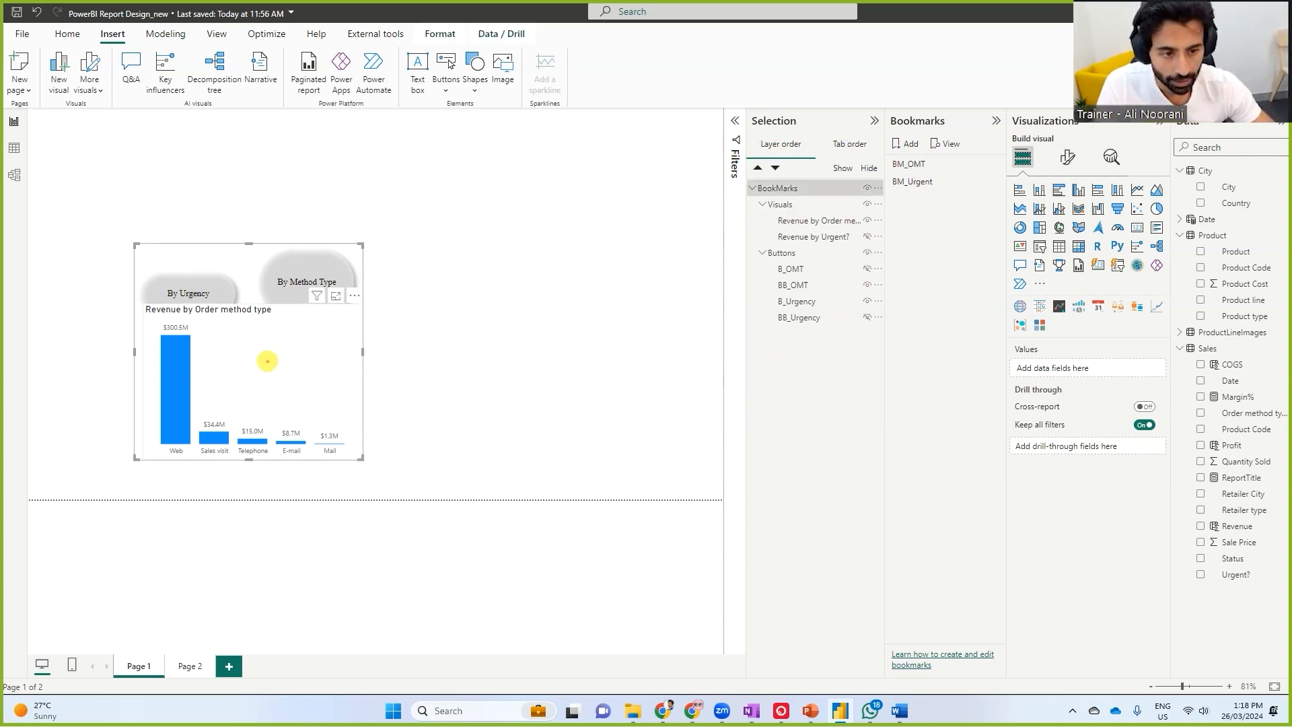
mouse_move(267, 361)
mouse_down()
mouse_move(483, 251)
mouse_move(718, 203)
mouse_up()
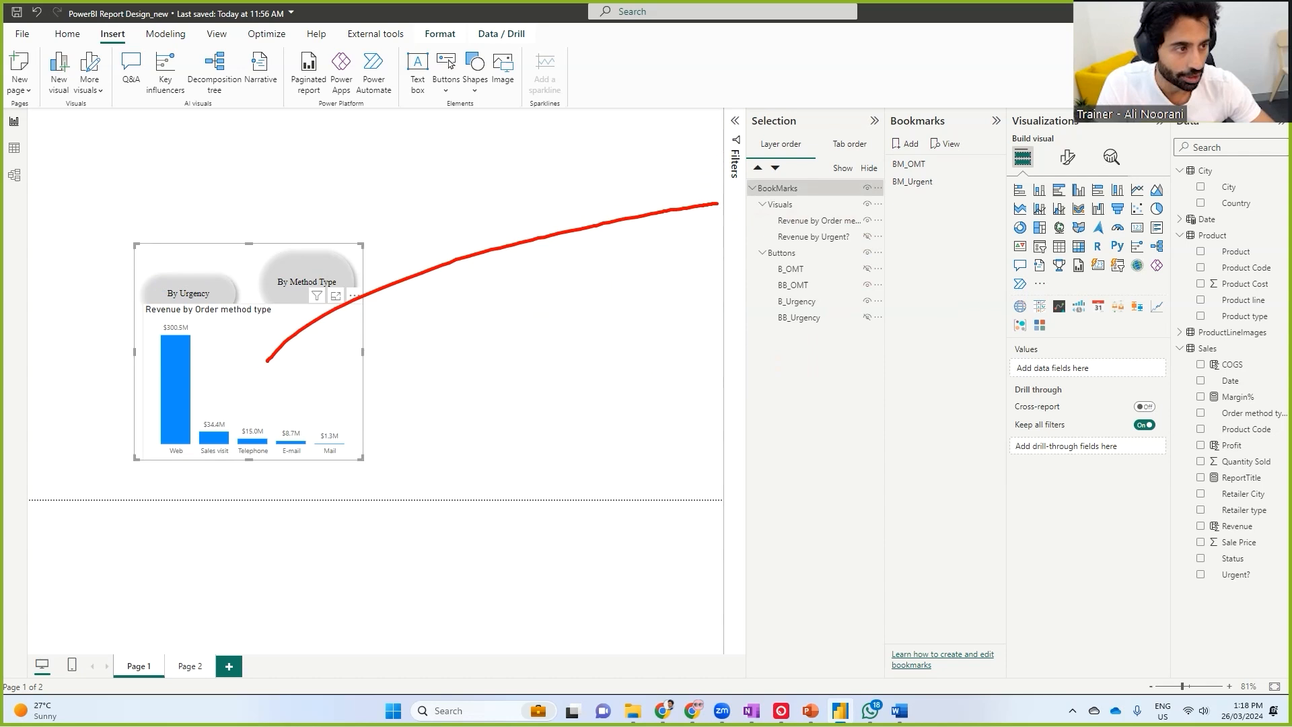
key(Escape)
click(260, 373)
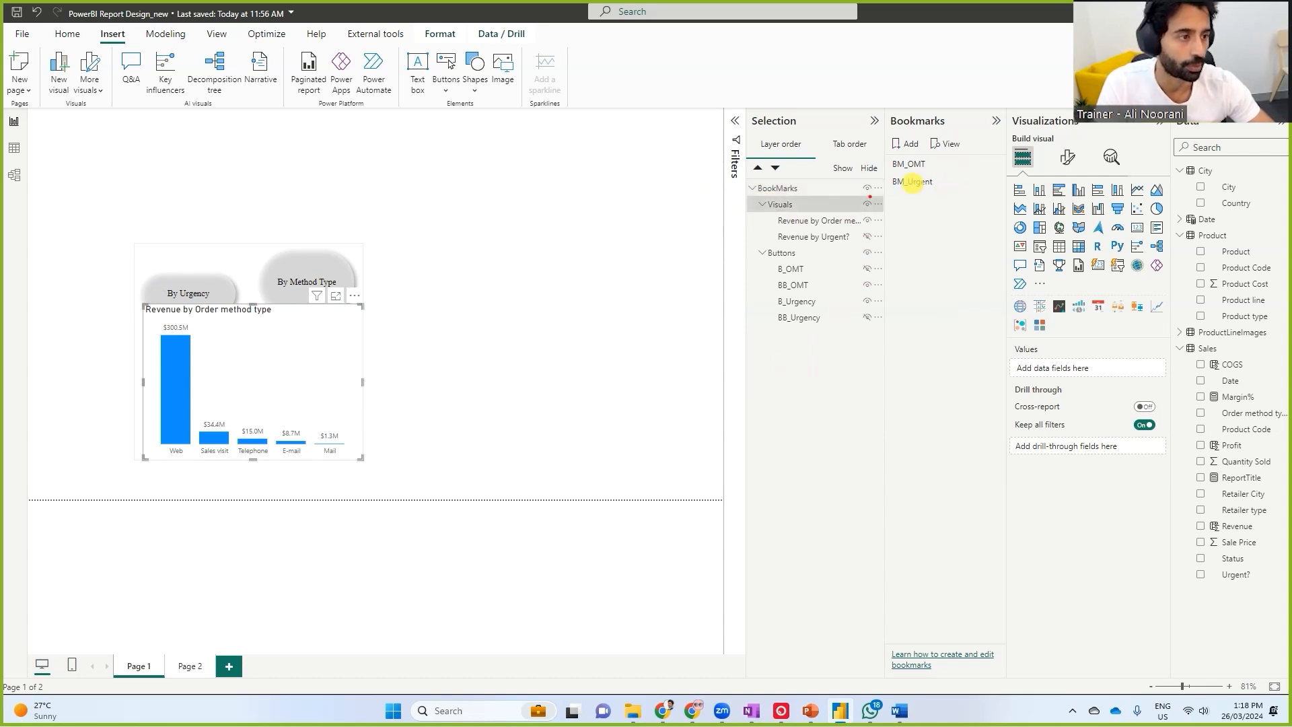
click(280, 393)
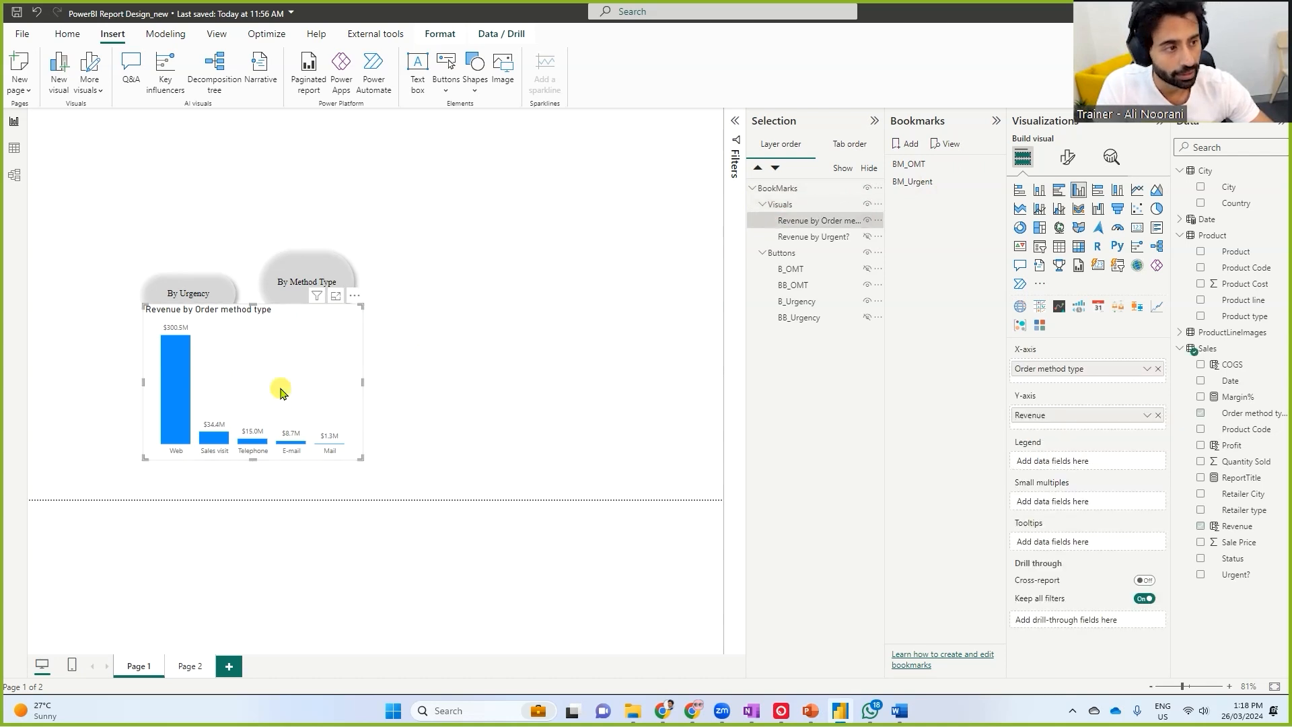
drag(288, 396, 596, 311)
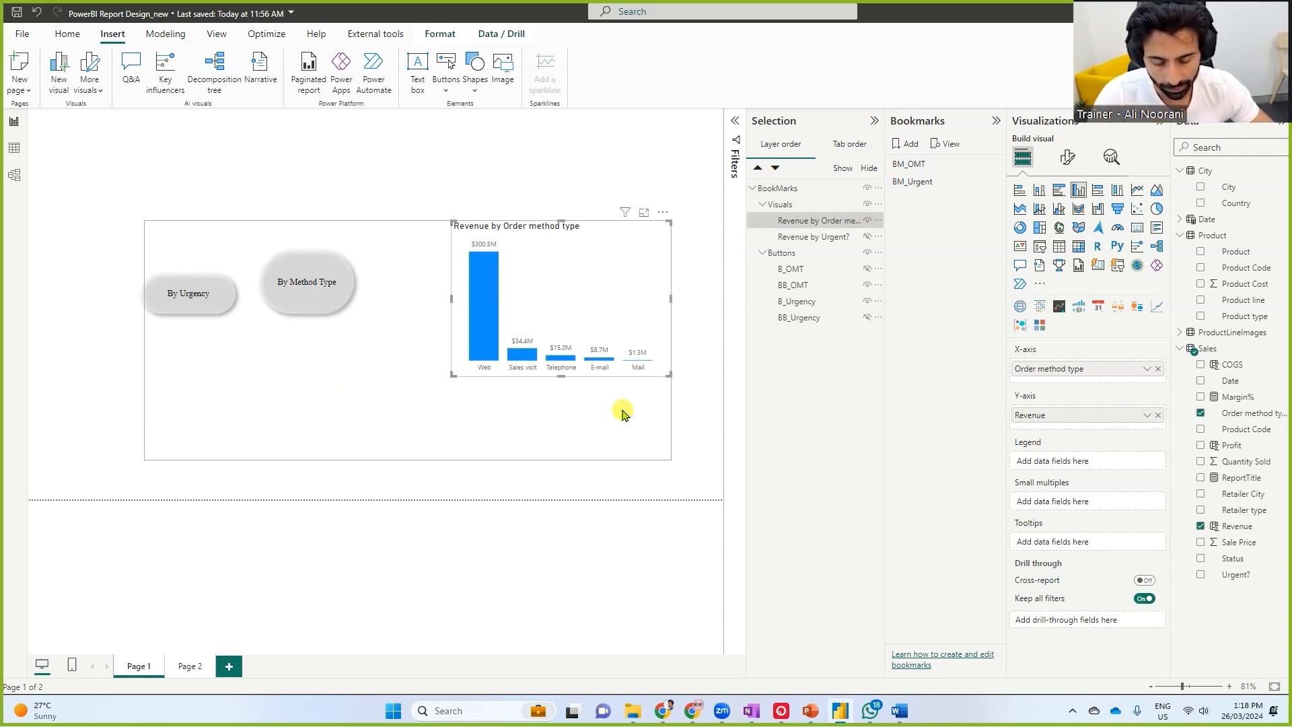
key(ctrl+z)
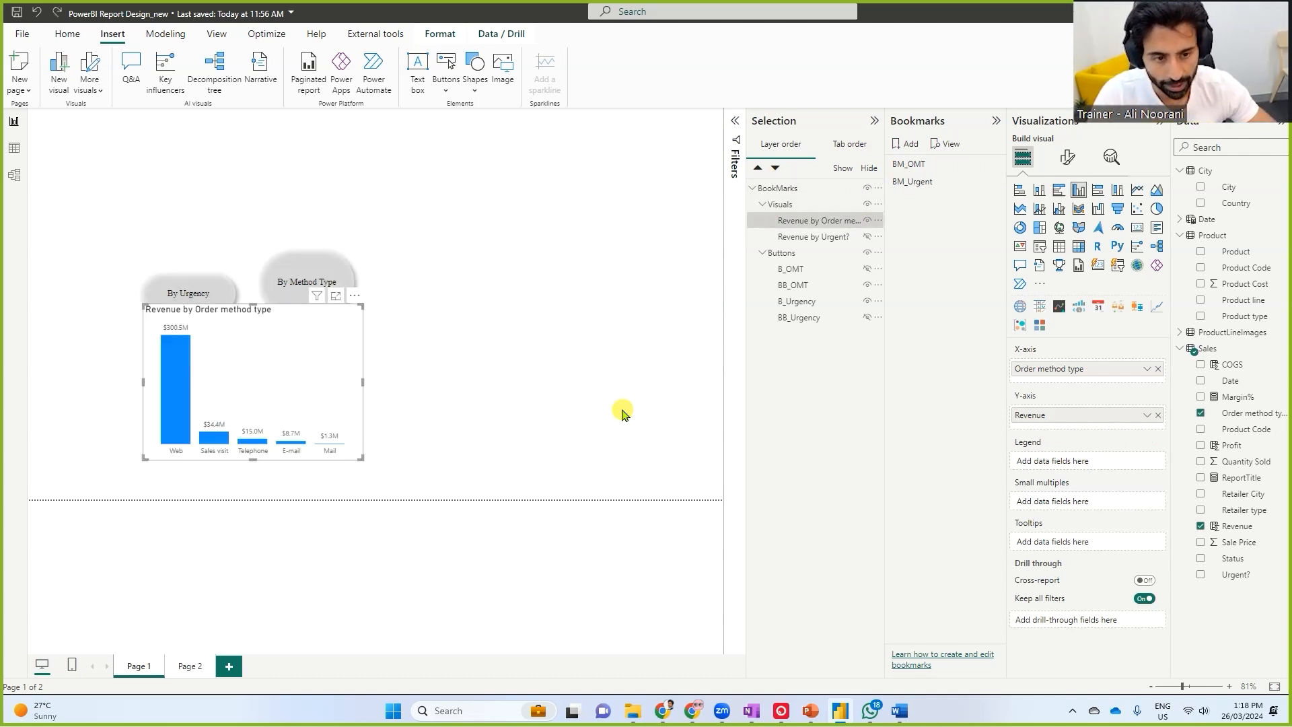
click(549, 191)
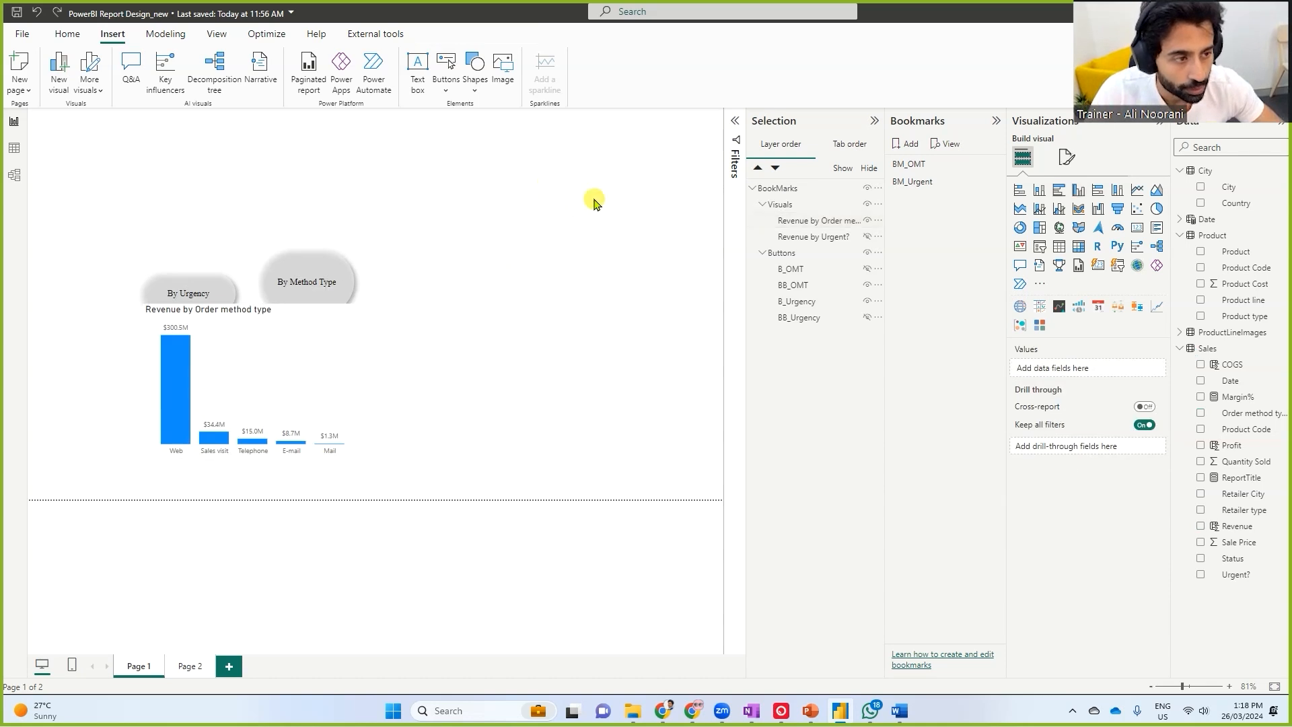
Move the whole BookMarks group up and to the right, and stretch the Visuals group's left edge to the outer group's boundary
click(792, 191)
drag(254, 390, 357, 307)
click(357, 306)
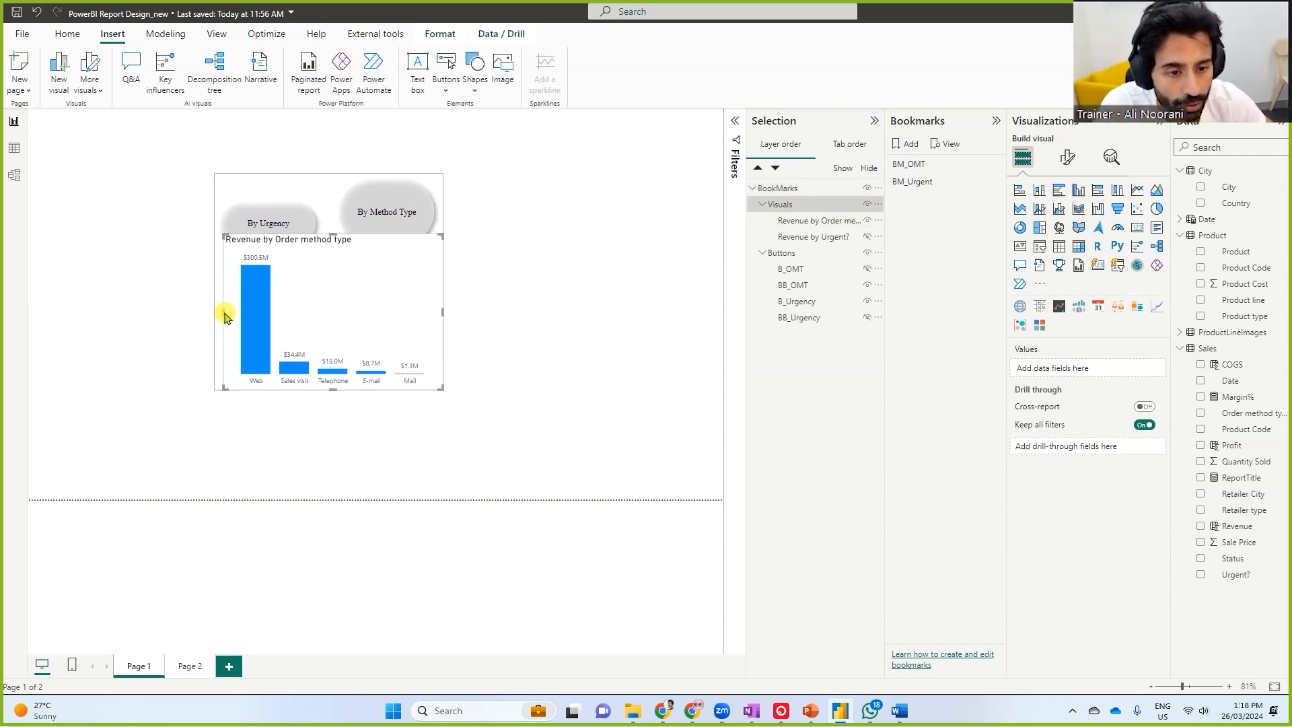
drag(224, 312, 216, 312)
Shrink the BookMarks group from its lower-right corner and move it to the right side of the report page
click(832, 189)
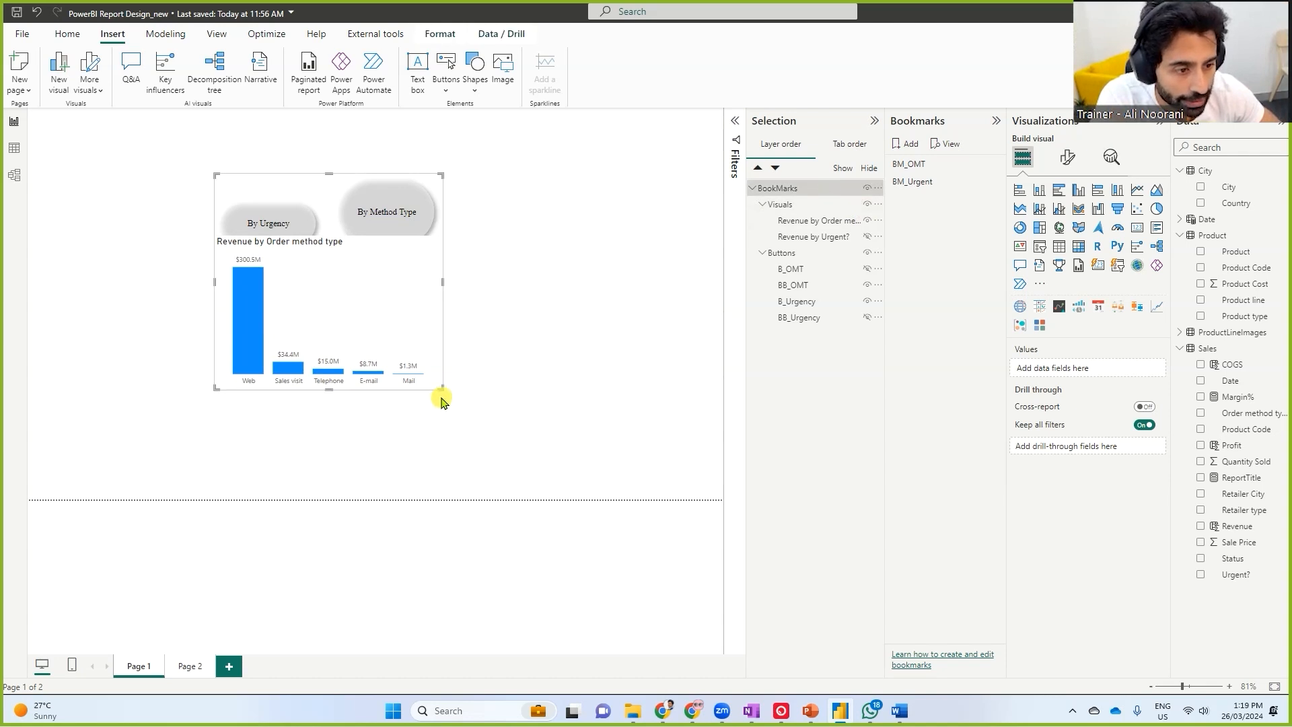
drag(442, 389, 422, 368)
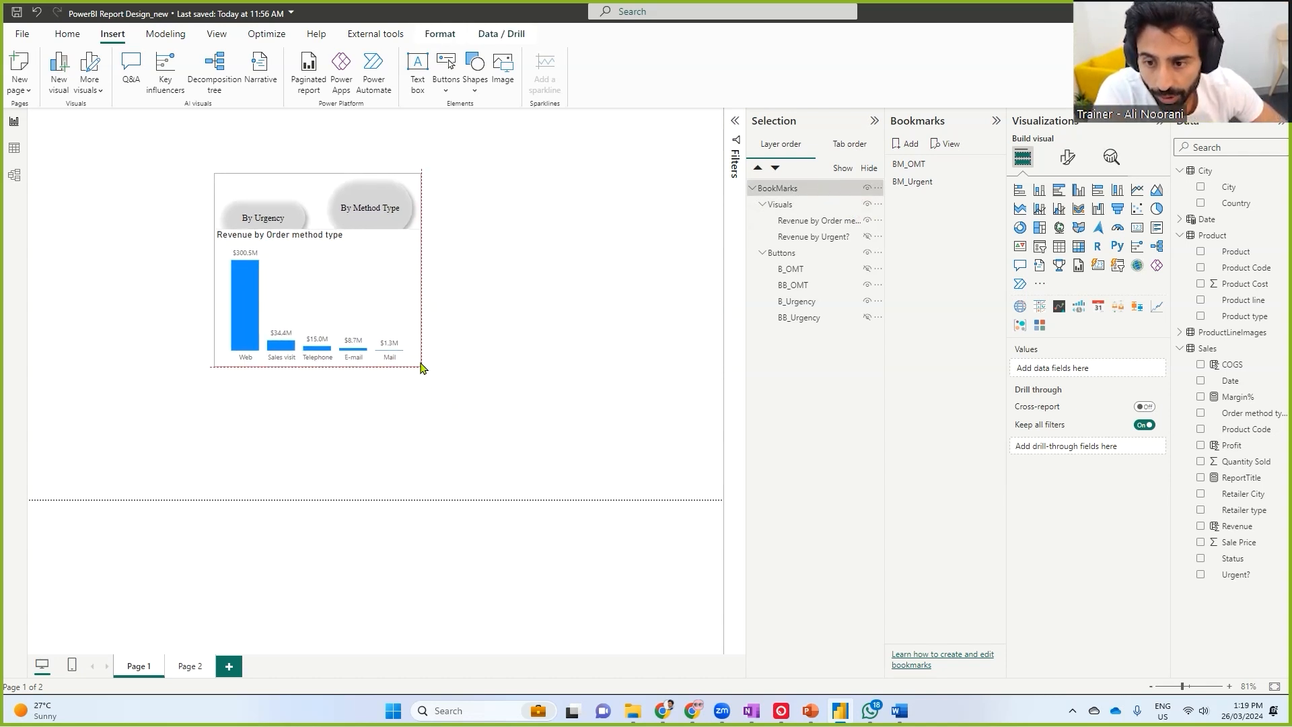
drag(422, 368, 422, 368)
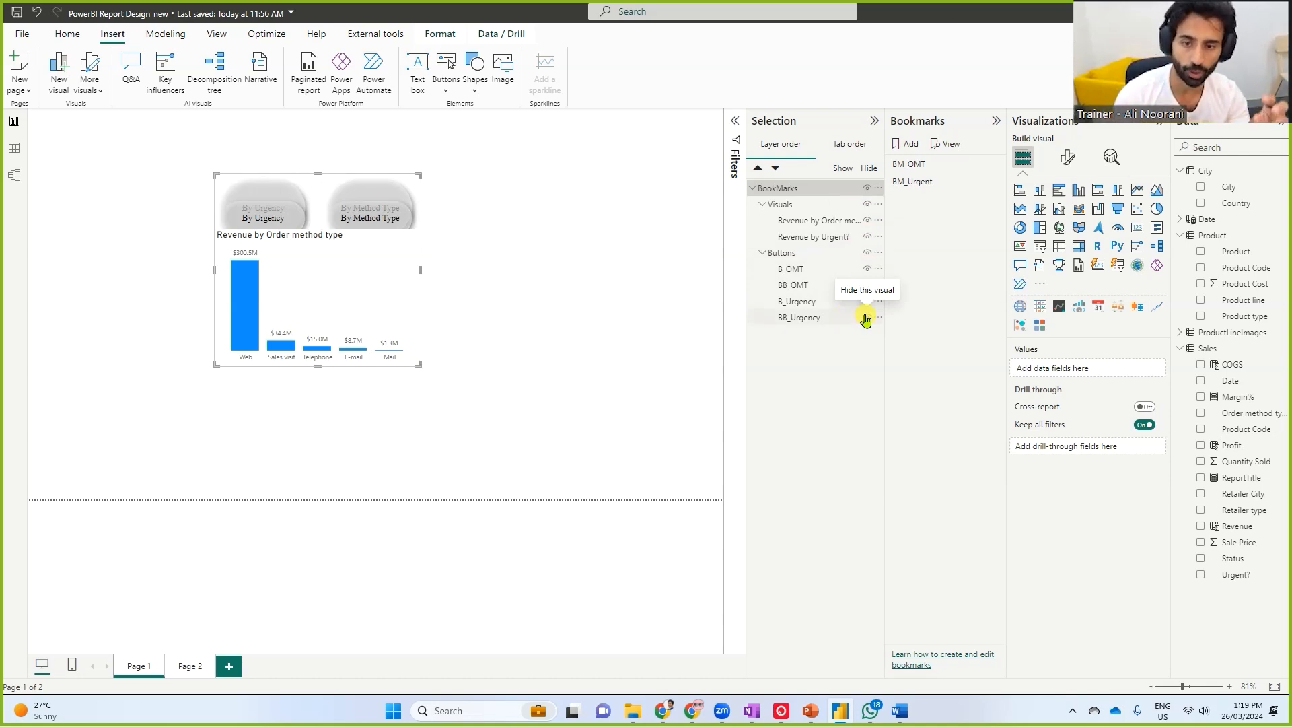
click(806, 191)
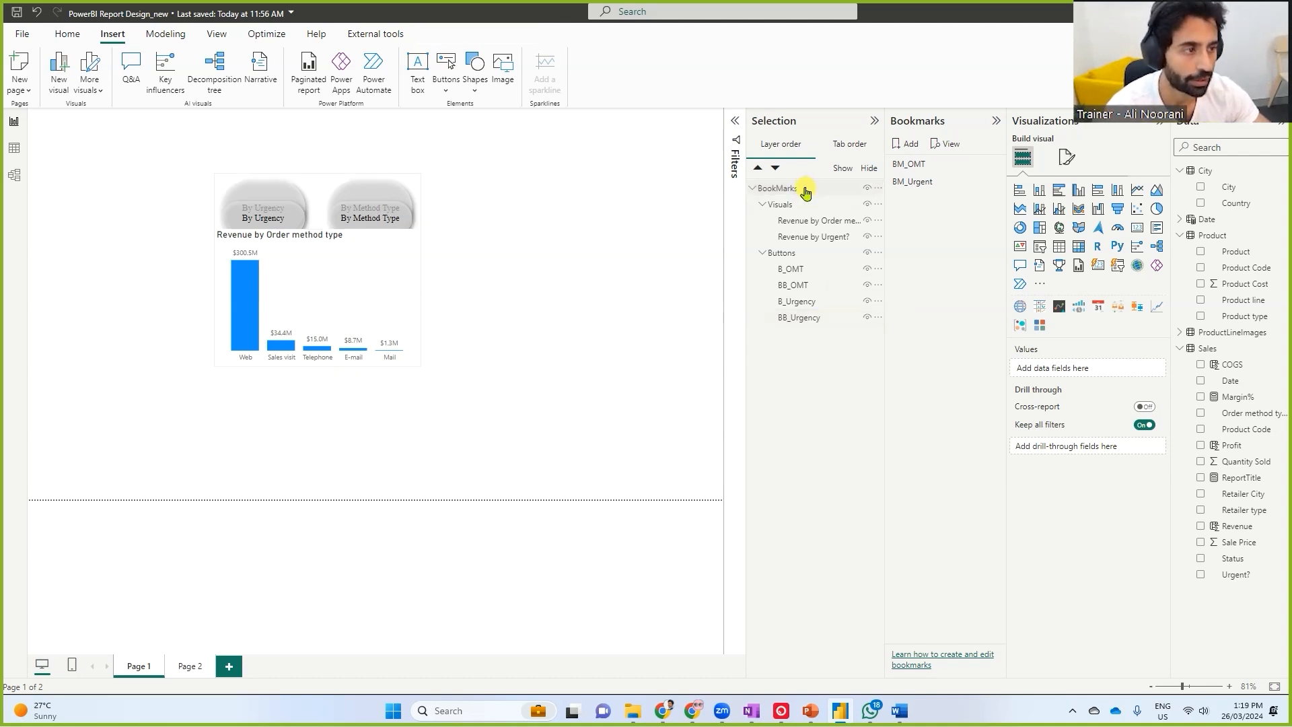
click(806, 191)
drag(332, 297, 576, 296)
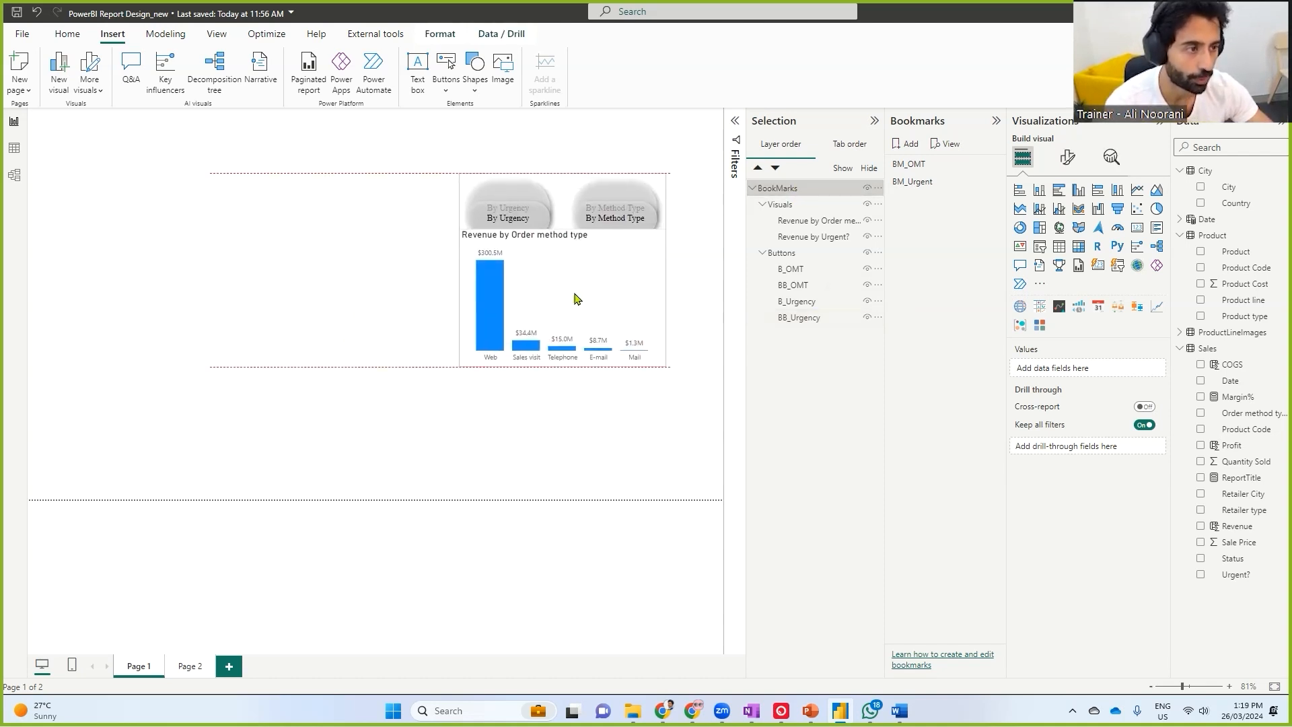
click(764, 191)
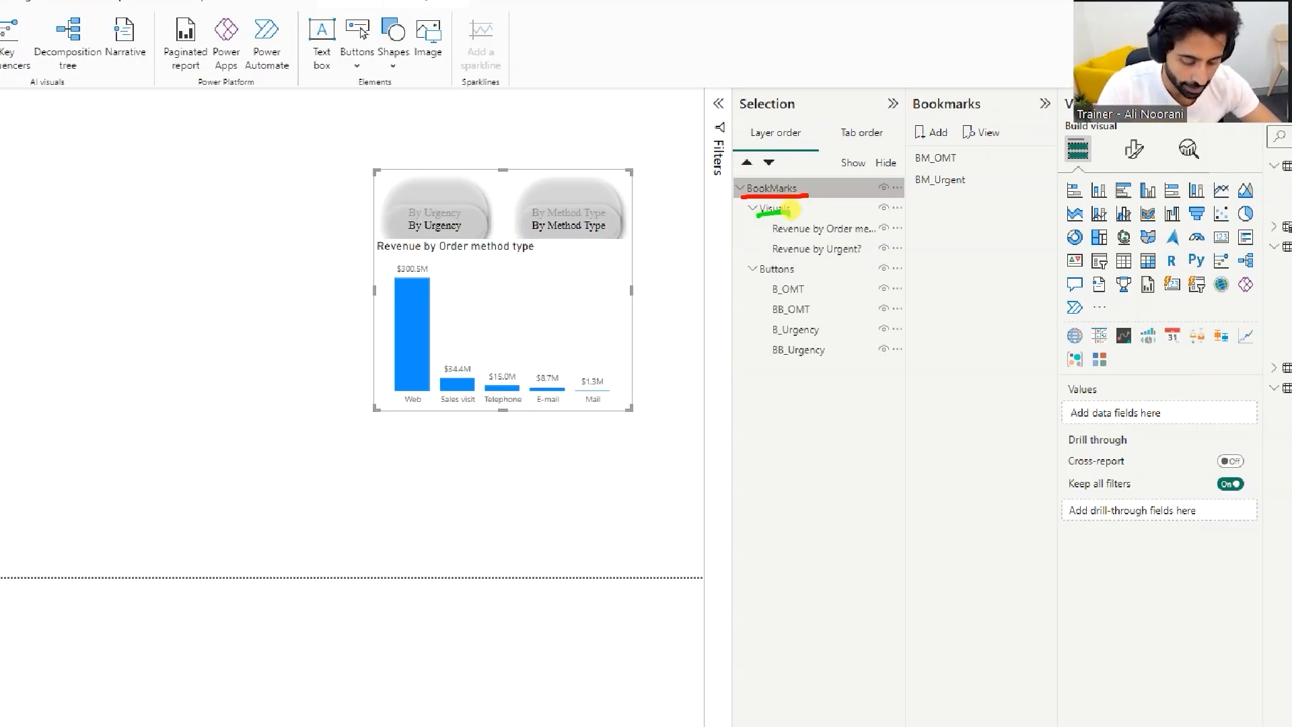
mouse_move(785, 215)
mouse_down()
mouse_move(756, 259)
mouse_move(909, 240)
mouse_move(845, 208)
mouse_up()
key(Escape)
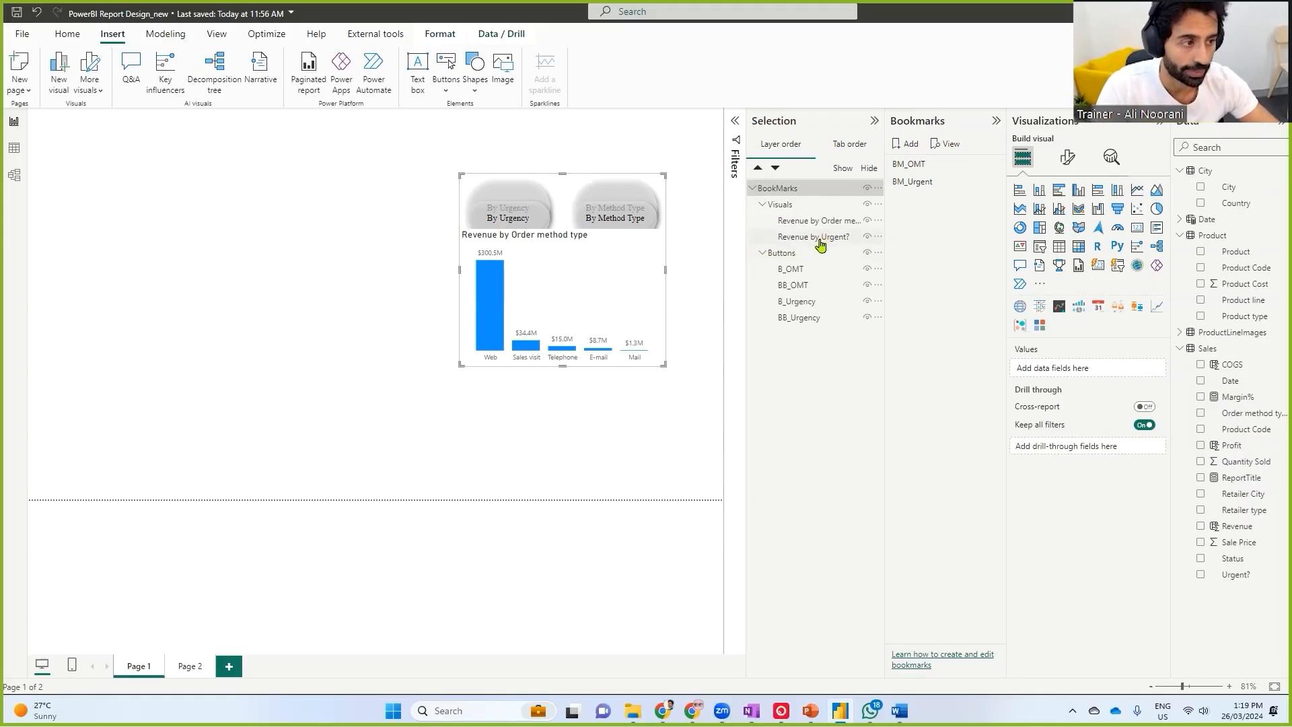
Select individual chart and button layers inside BookMarks in turn, and move the group to the right edge of the report page
click(817, 237)
click(814, 221)
click(793, 271)
click(795, 285)
click(799, 317)
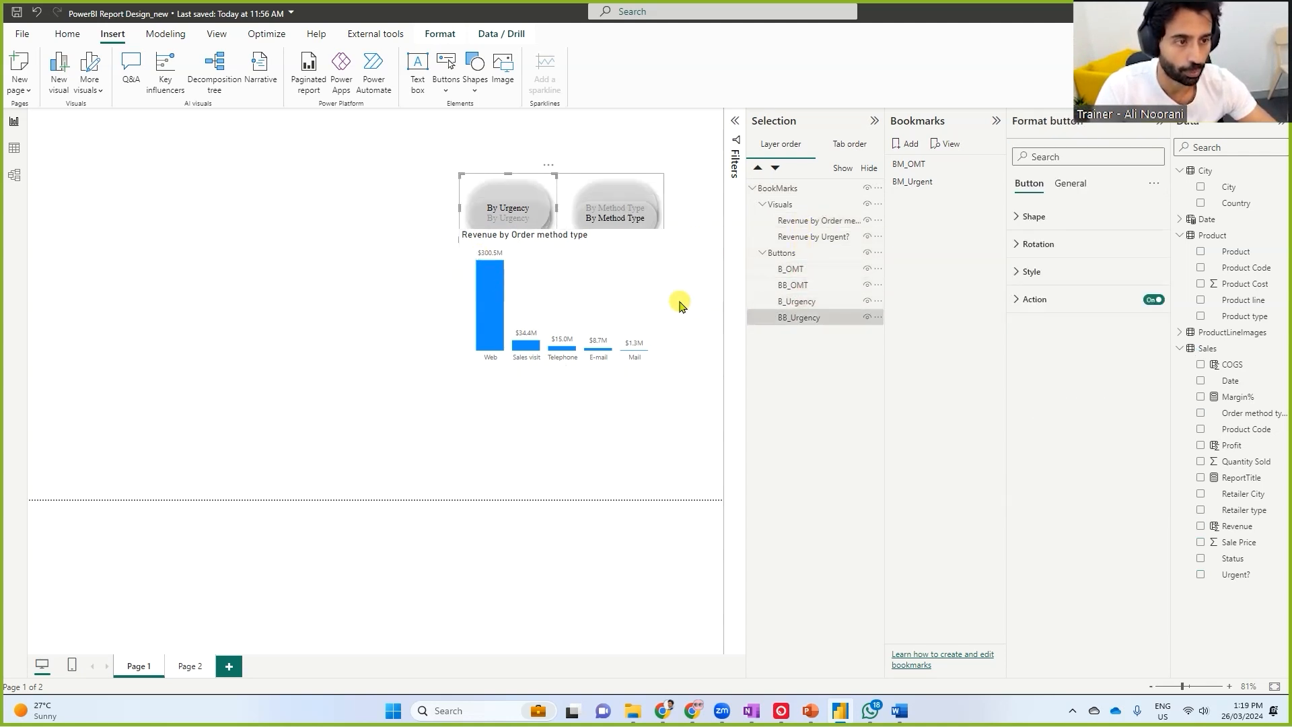
drag(576, 284, 631, 285)
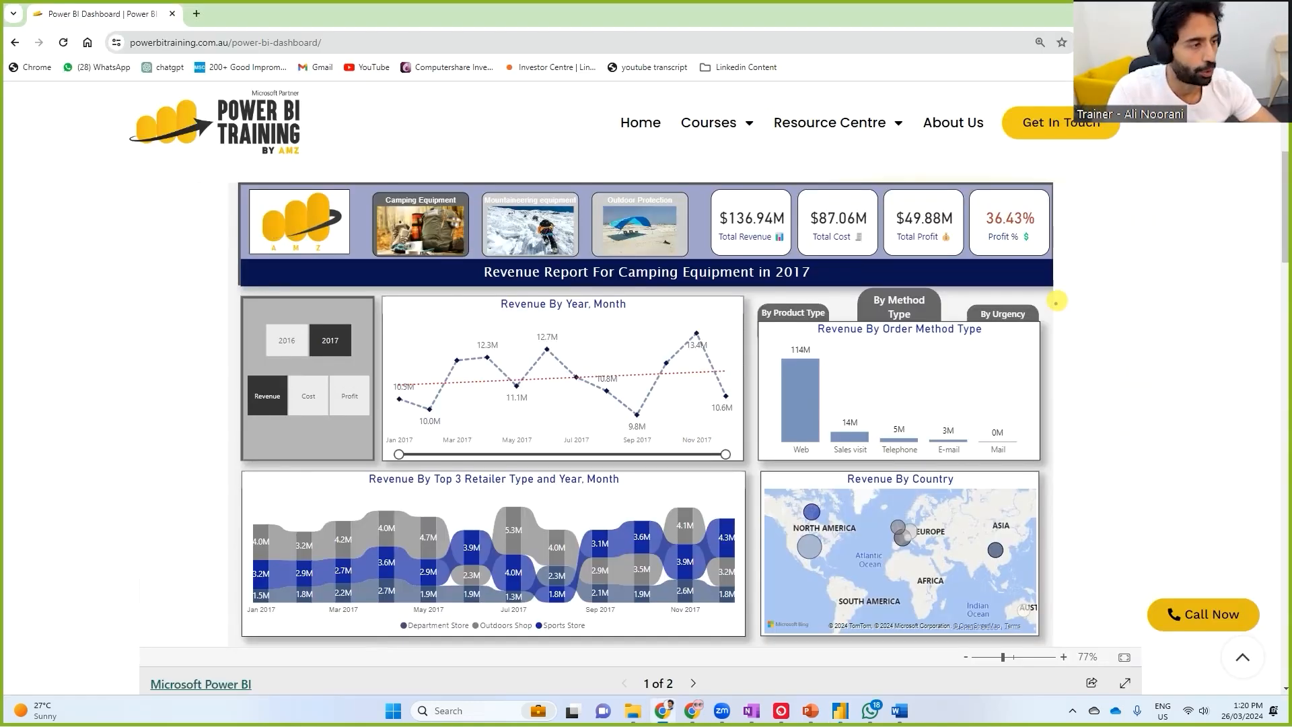
mouse_move(1053, 304)
mouse_down()
mouse_move(977, 293)
mouse_move(1004, 334)
mouse_move(1048, 324)
mouse_up()
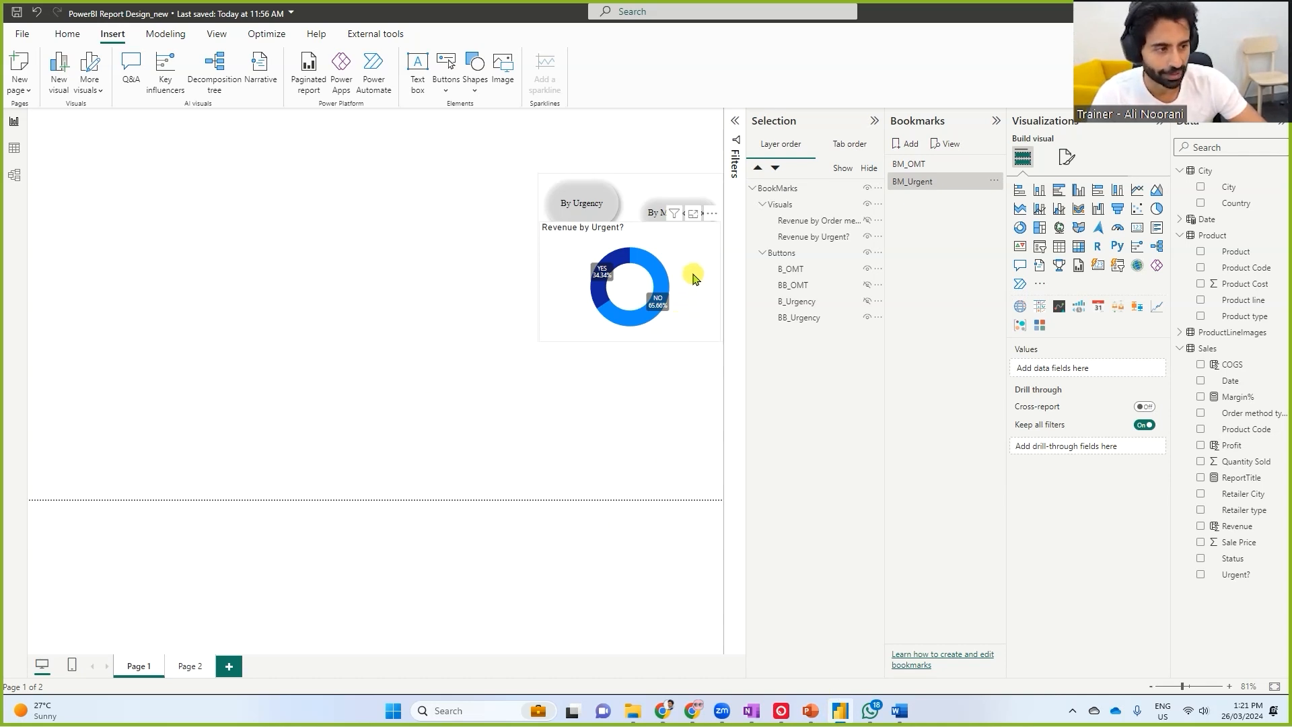
Stretch the Revenue by Urgent? donut chart slightly at both sides, bringing its right edge to the page border
click(701, 285)
click(721, 285)
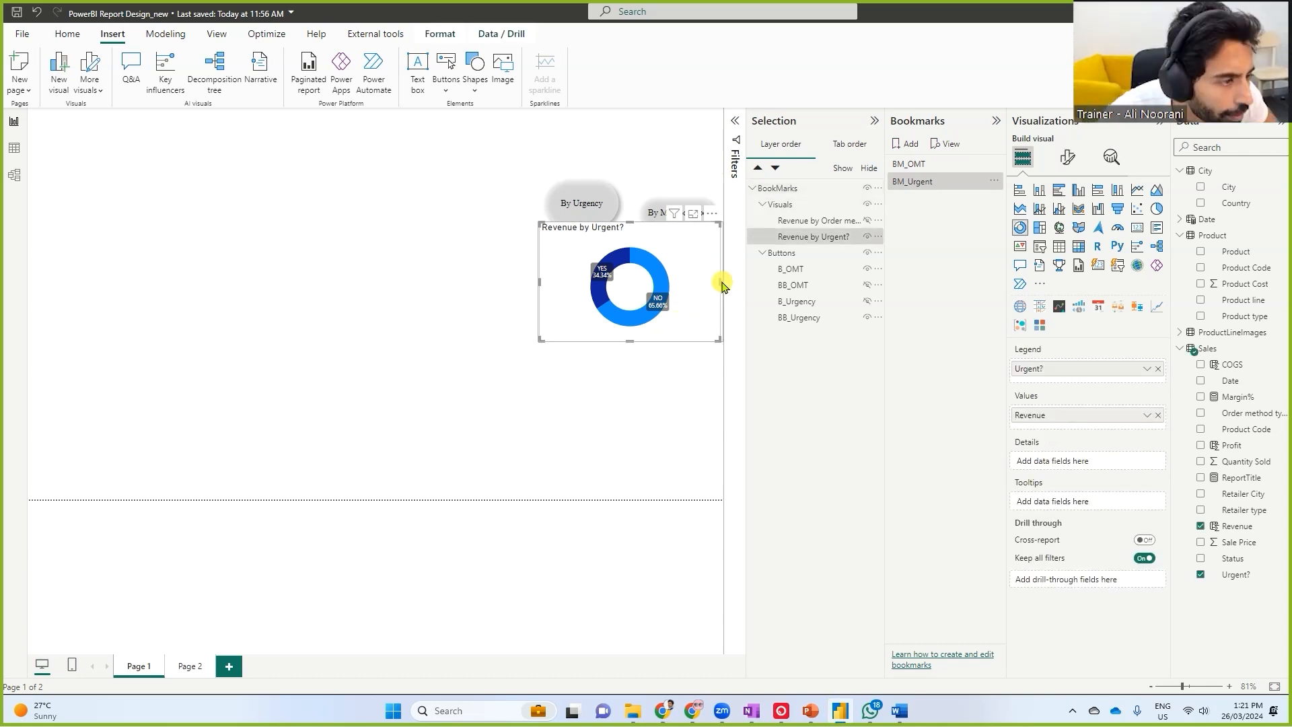
drag(719, 280, 725, 286)
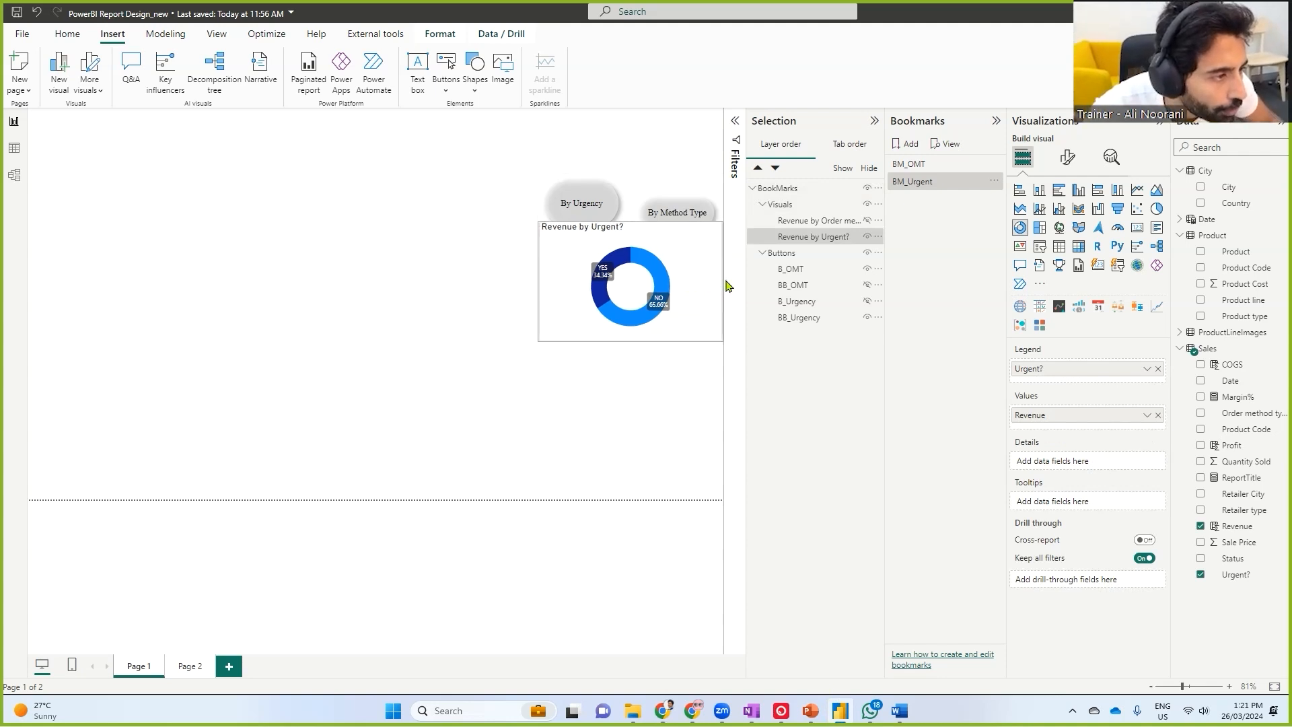
click(542, 281)
drag(539, 280, 538, 285)
click(538, 283)
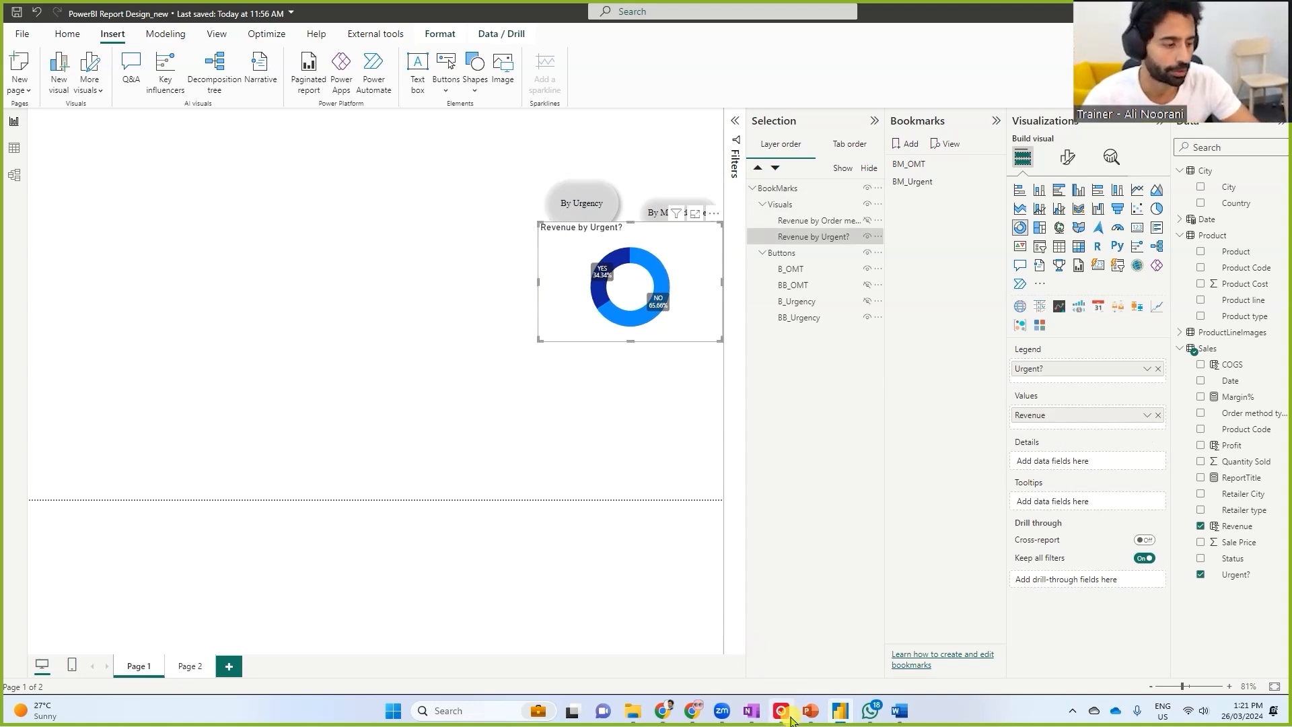
Switch to the sample dashboard in Chrome and examine its header with the logo, product images, report title and cards
click(663, 711)
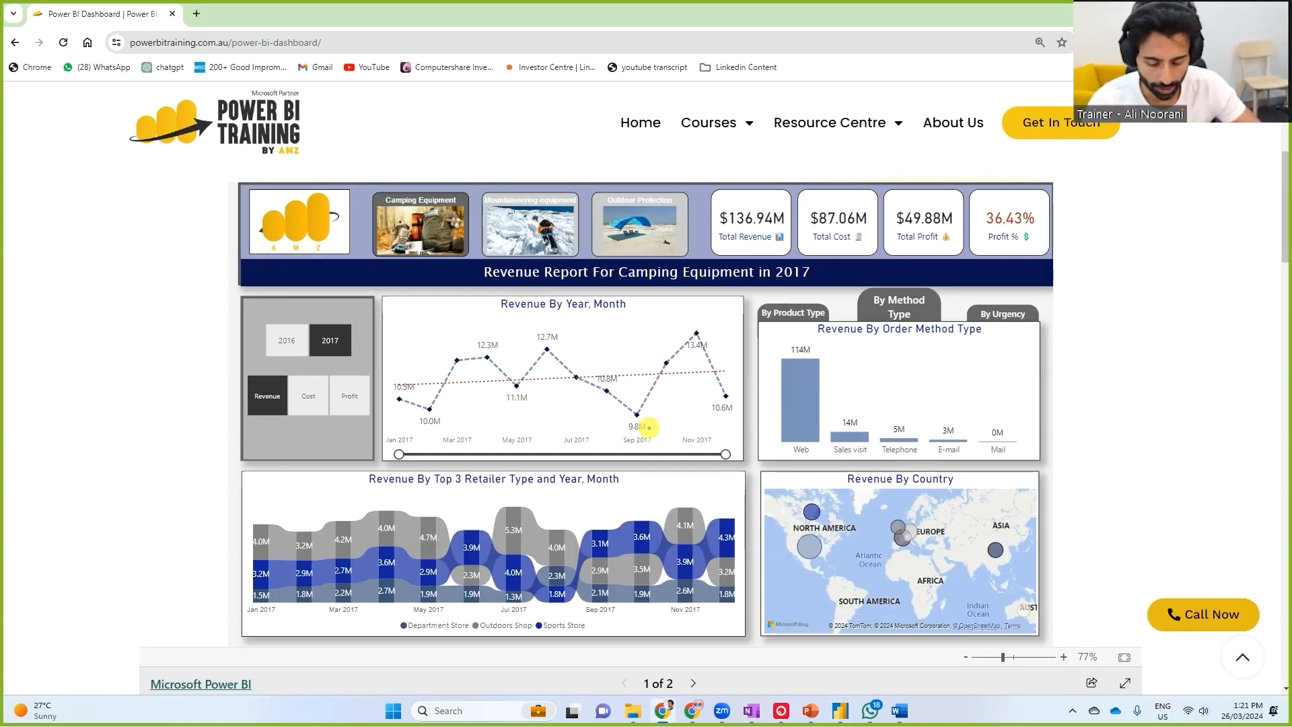
mouse_move(1067, 170)
mouse_down()
mouse_move(786, 143)
mouse_move(377, 135)
mouse_move(154, 209)
mouse_move(1066, 219)
mouse_up()
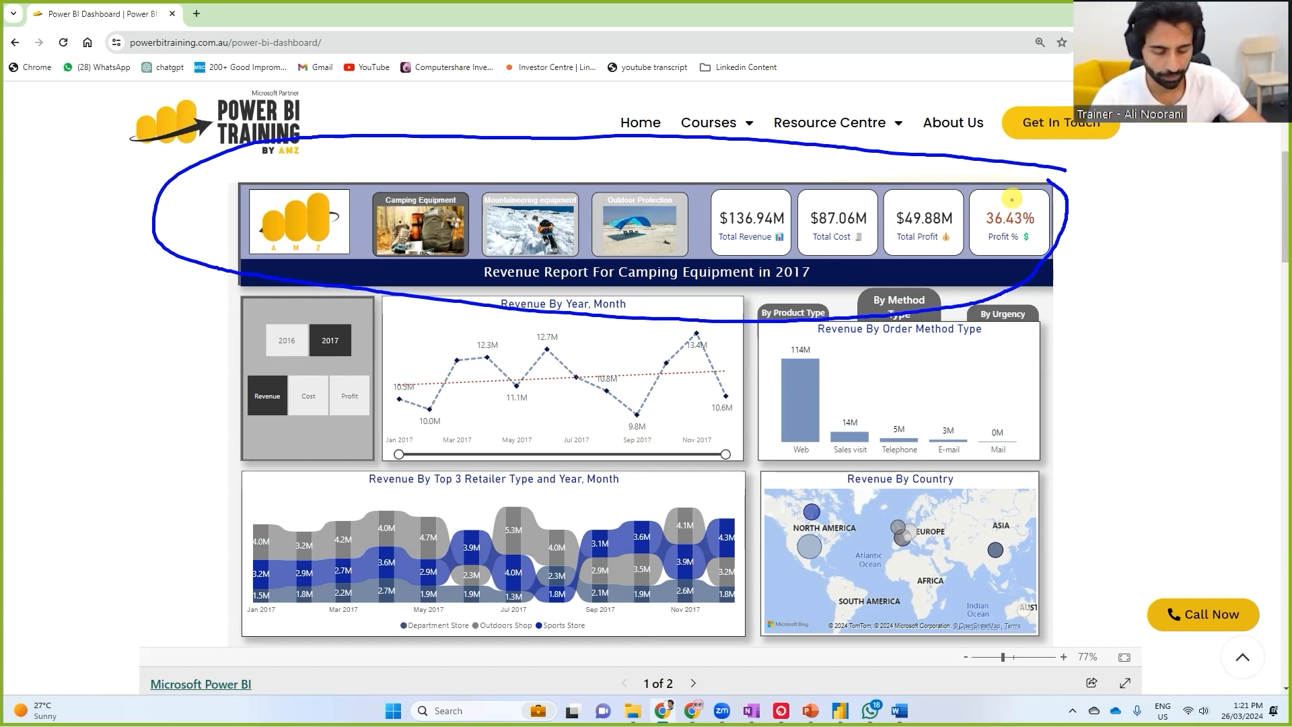
mouse_move(1039, 197)
mouse_down()
mouse_move(846, 189)
mouse_move(821, 271)
mouse_move(1055, 225)
mouse_move(1039, 195)
mouse_up()
drag(1101, 152, 1032, 195)
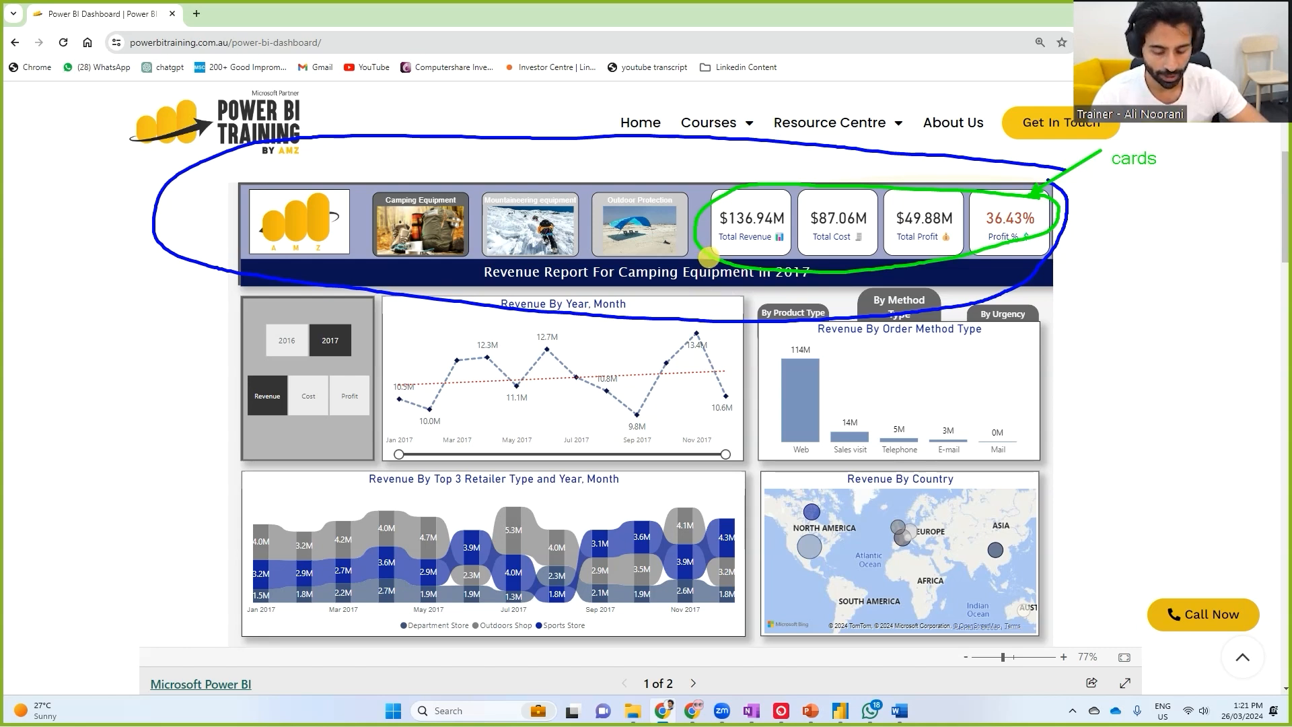
mouse_move(682, 202)
mouse_down()
mouse_move(464, 162)
mouse_move(347, 239)
mouse_up()
drag(589, 259, 682, 202)
mouse_move(311, 191)
mouse_down()
mouse_move(249, 217)
mouse_move(328, 233)
mouse_up()
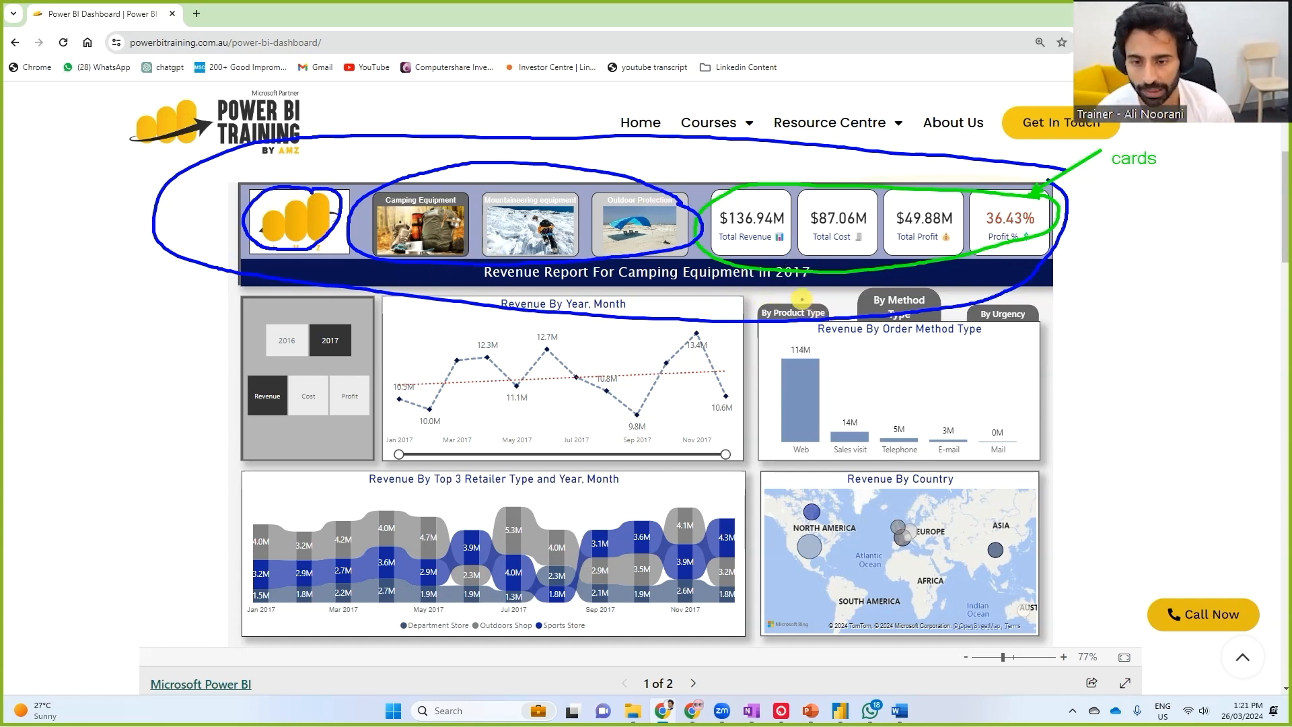
key(Escape)
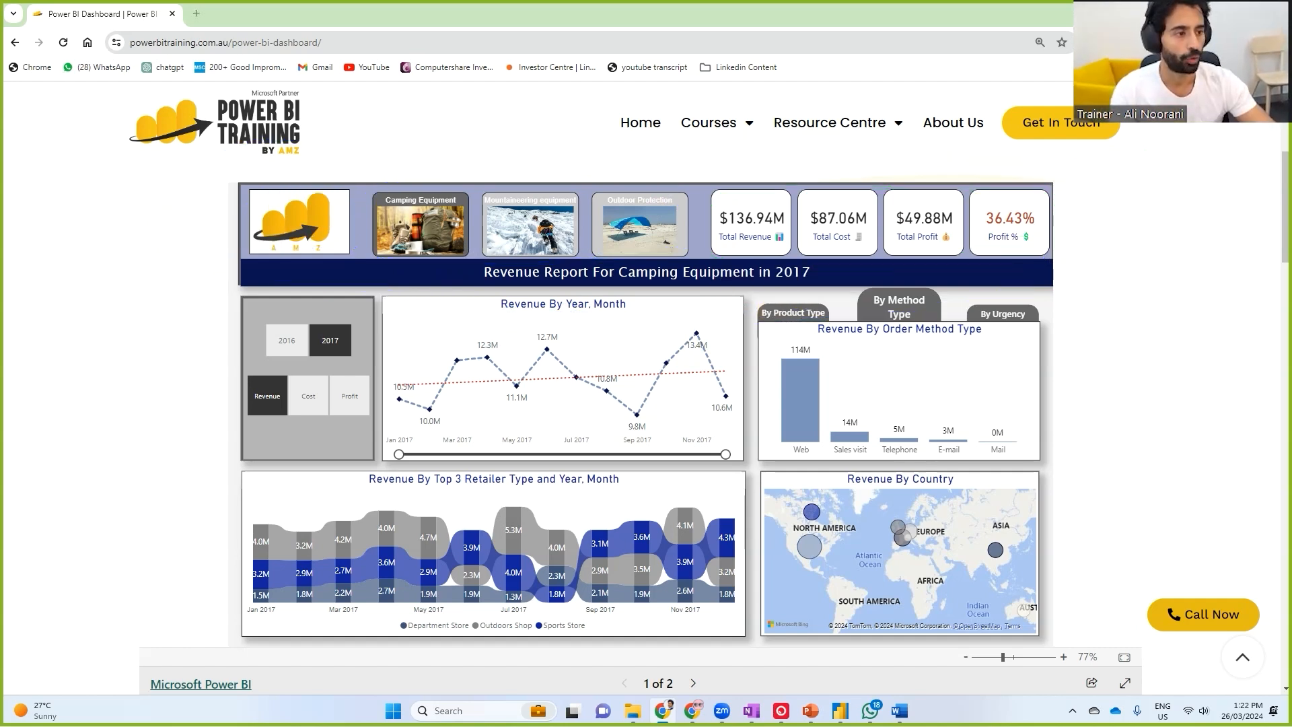
Switch back to Power BI, add a card visual to an empty part of the page and fill it with the Revenue field
key(alt+Tab)
click(404, 303)
click(1137, 229)
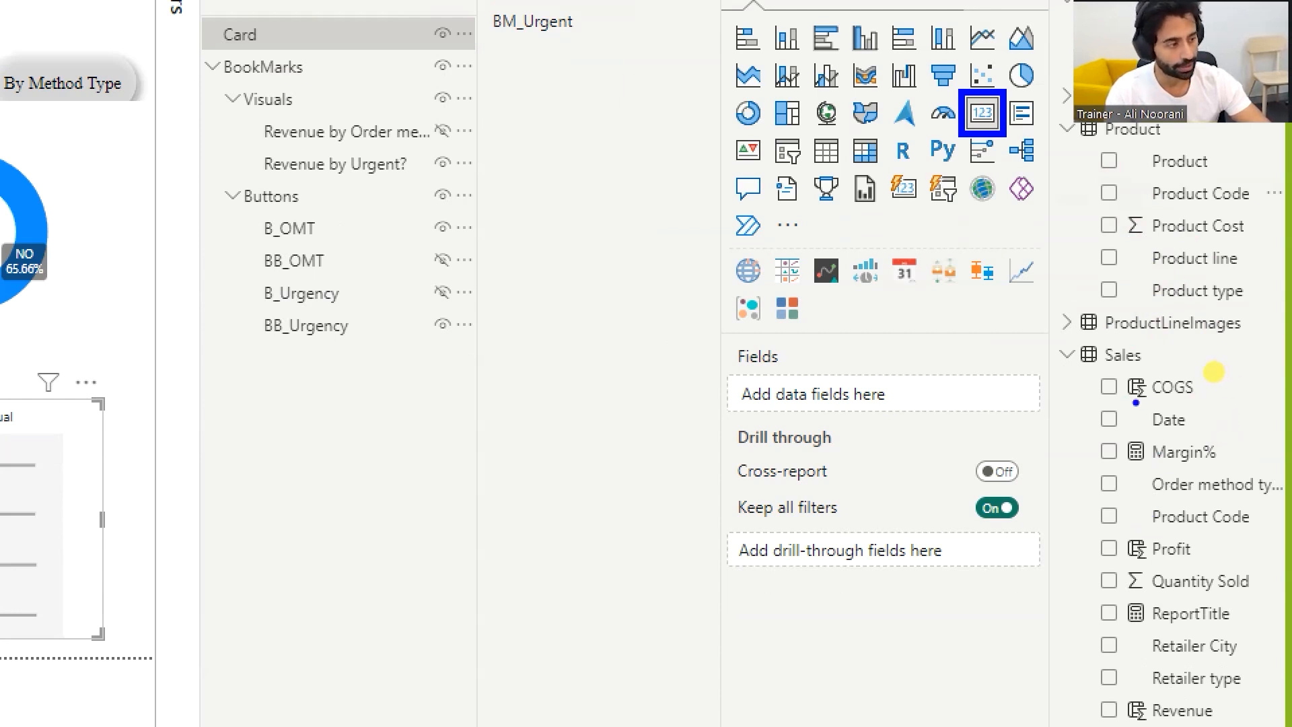
drag(1130, 399, 1168, 399)
drag(1137, 576, 1165, 570)
drag(1140, 725, 1166, 724)
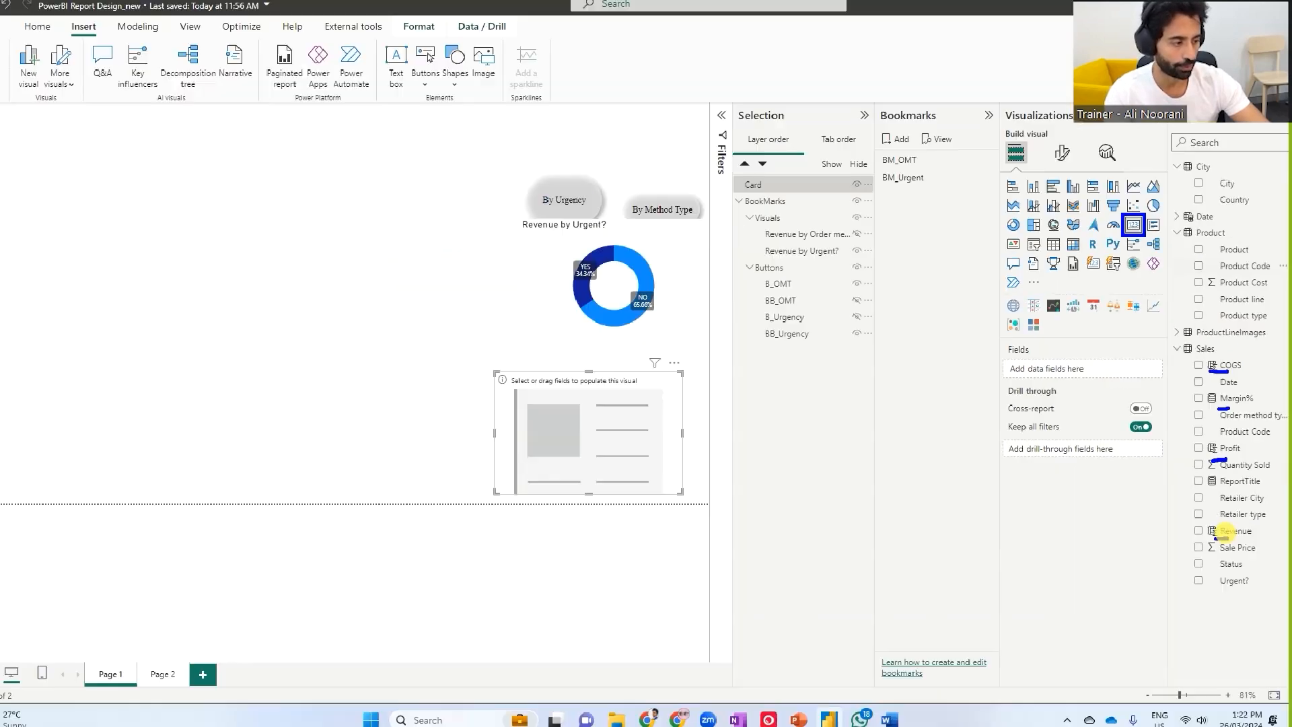
mouse_move(1214, 530)
mouse_down()
mouse_move(926, 438)
mouse_move(355, 438)
mouse_up()
Duplicate the Revenue card, place the copy beside it and replace its field with Profit
key(ctrl+c)
key(ctrl+v)
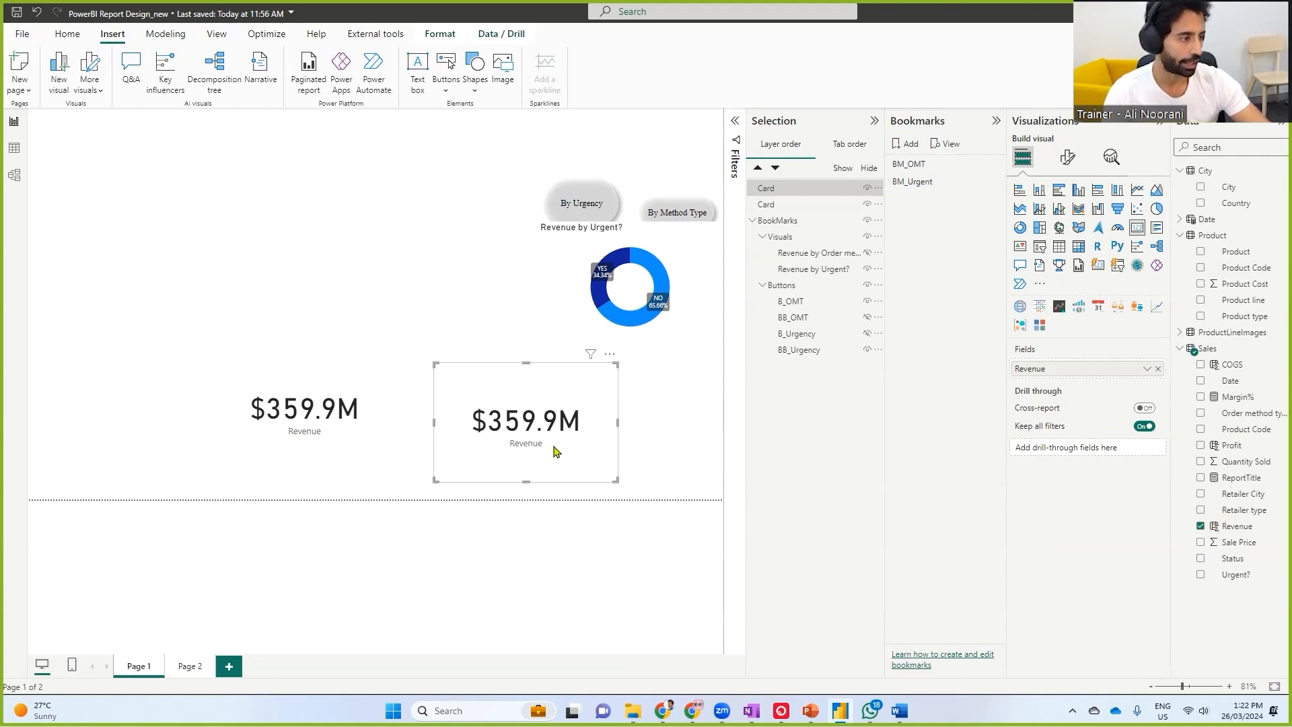
drag(1231, 364, 555, 475)
drag(1223, 446, 1083, 369)
Space out the Revenue and Profit cards, then duplicate the Profit card and make the copy show Margin%
click(283, 442)
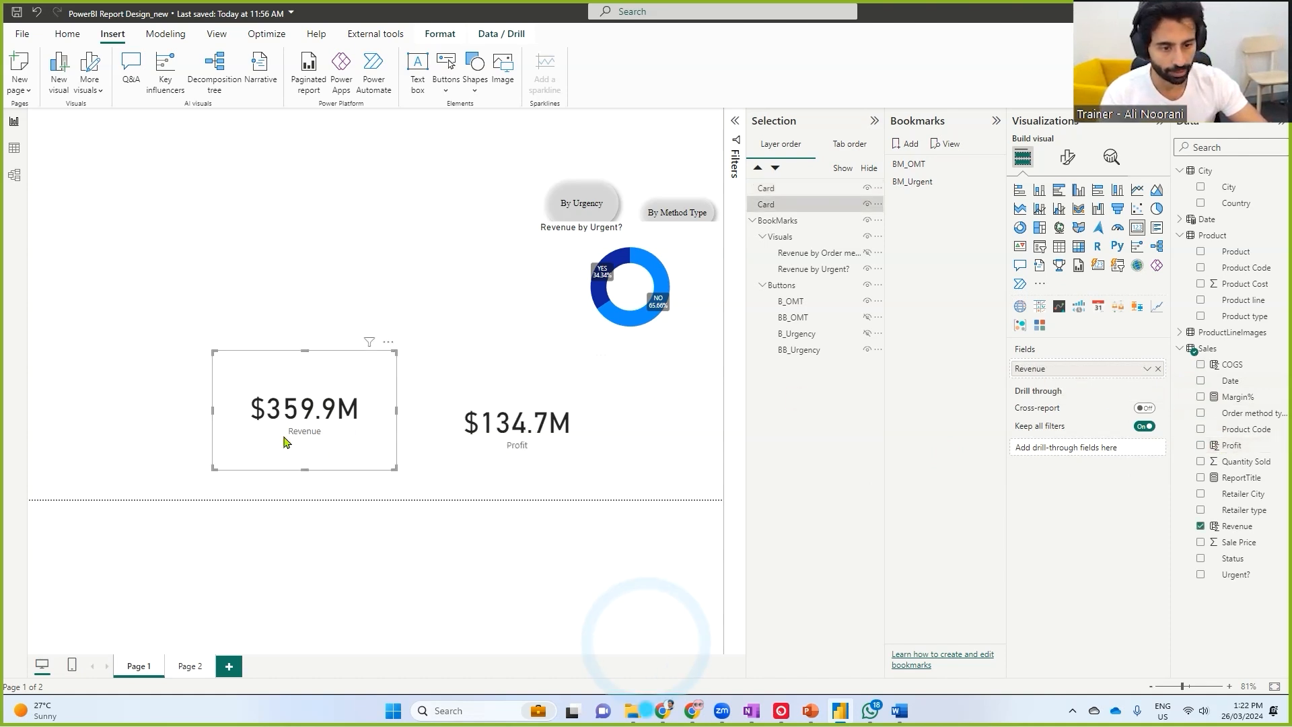
drag(283, 442, 255, 441)
drag(530, 444, 639, 445)
key(ctrl+c)
key(ctrl+v)
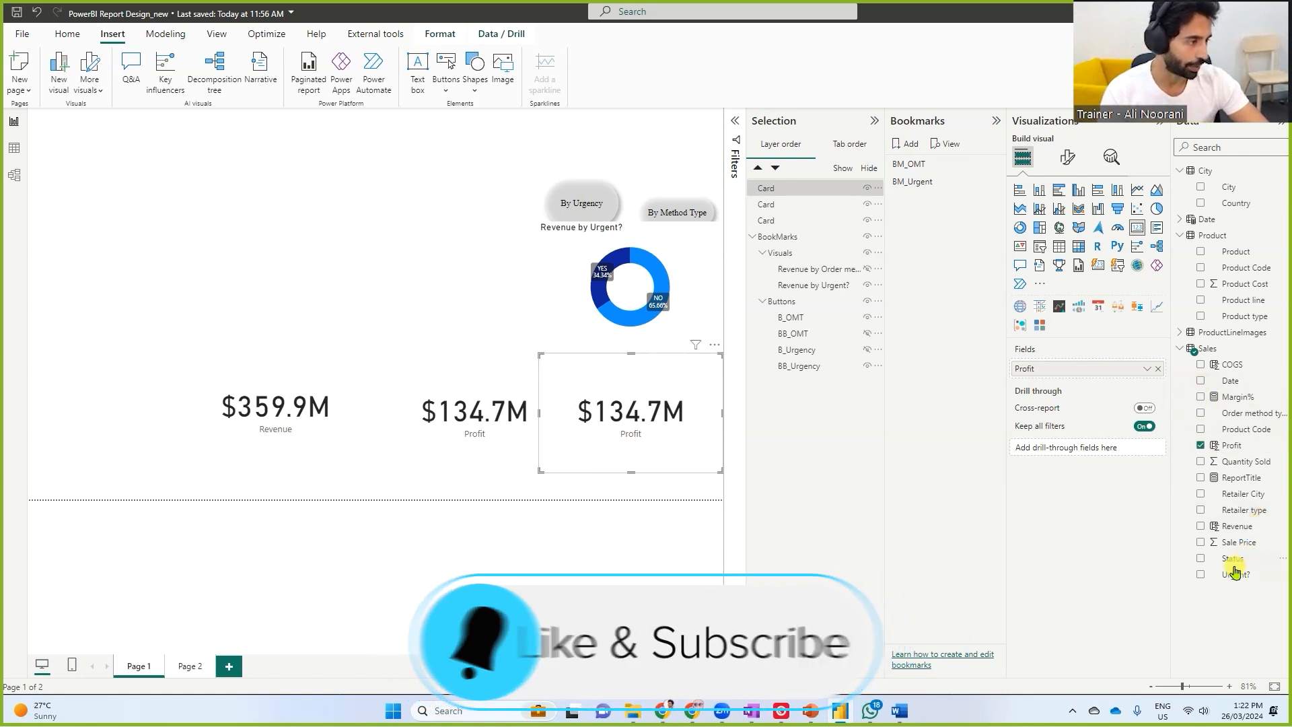
click(1237, 397)
Move the three cards to the top of the page and set their callout value font size to 25
drag(224, 426, 700, 509)
drag(640, 446, 583, 134)
click(619, 129)
ctrl+click(427, 168)
ctrl+click(284, 176)
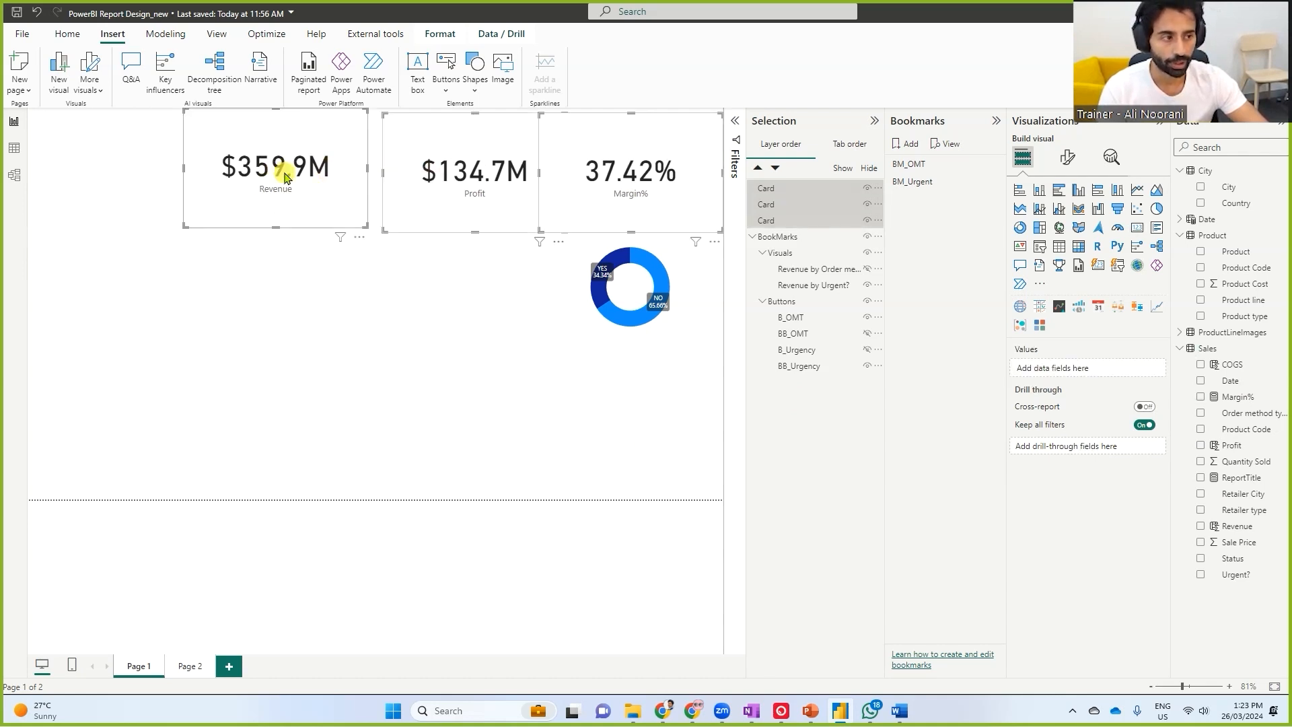
click(1068, 157)
click(1022, 252)
click(1153, 301)
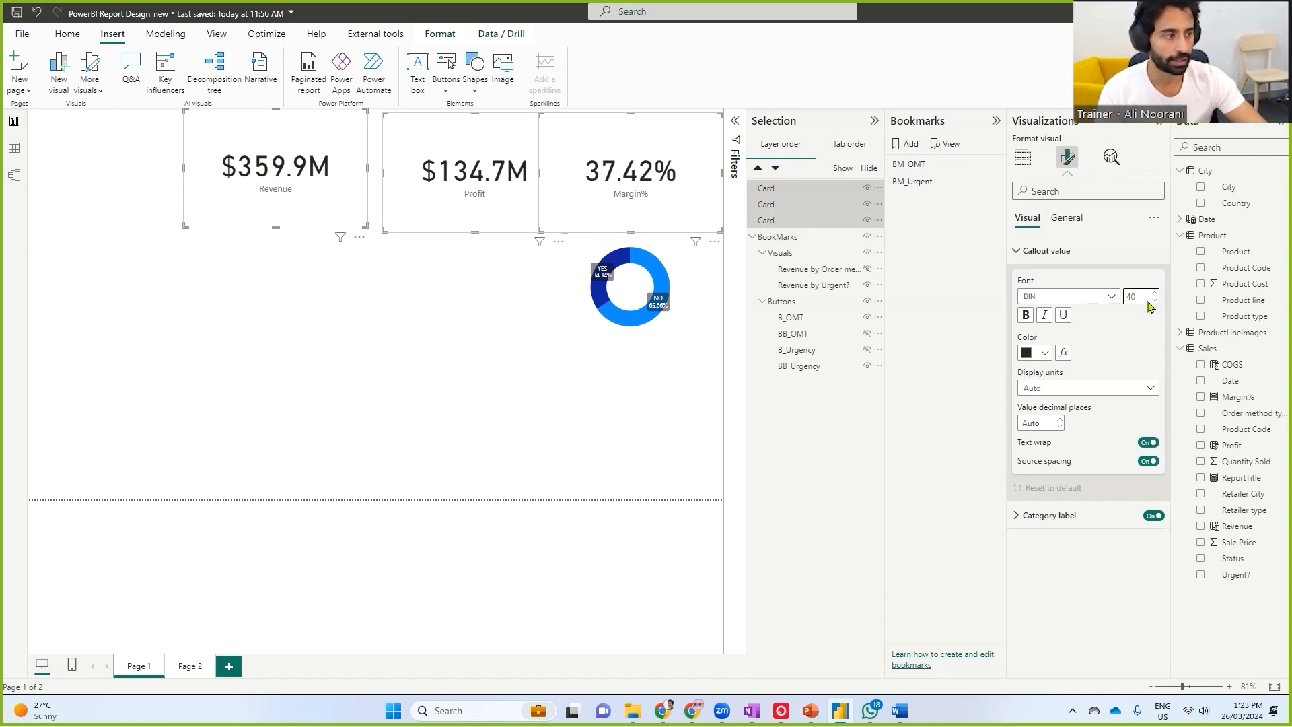
double_click(1136, 296)
text(25)
mouse_move(603, 180)
mouse_down()
mouse_move(656, 194)
mouse_move(1149, 539)
mouse_up()
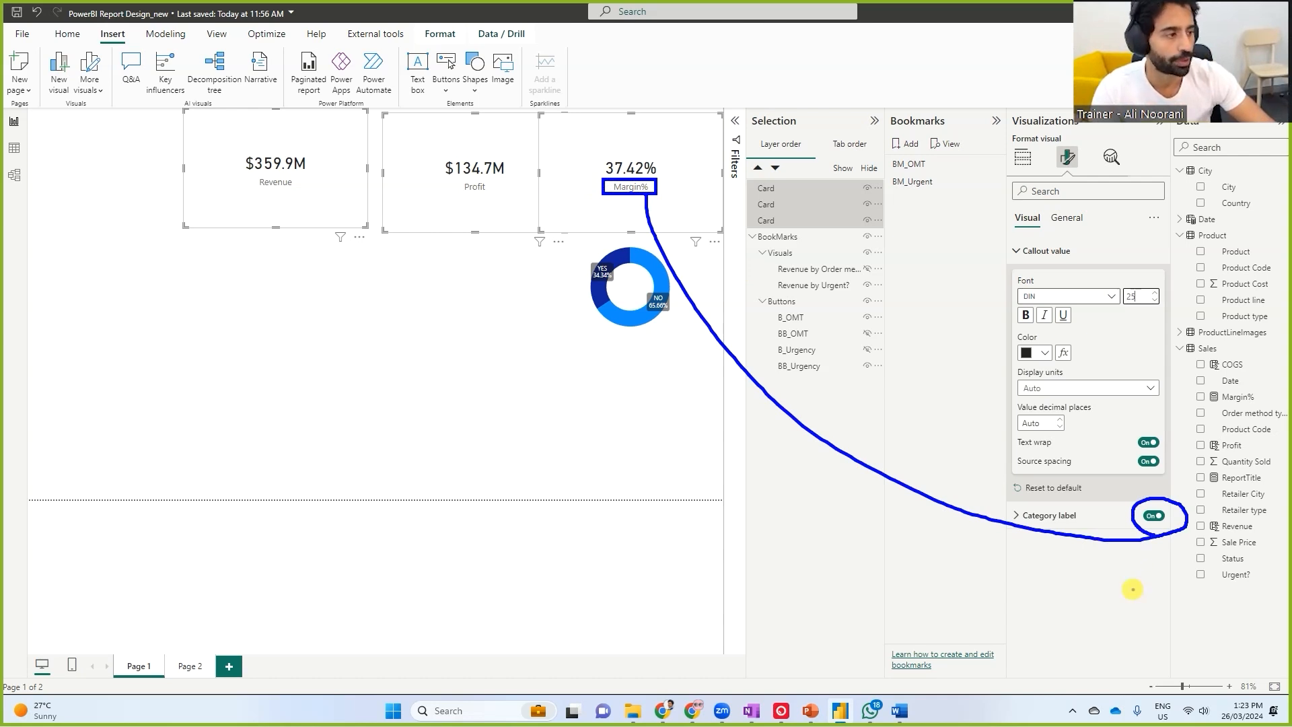
key(Escape)
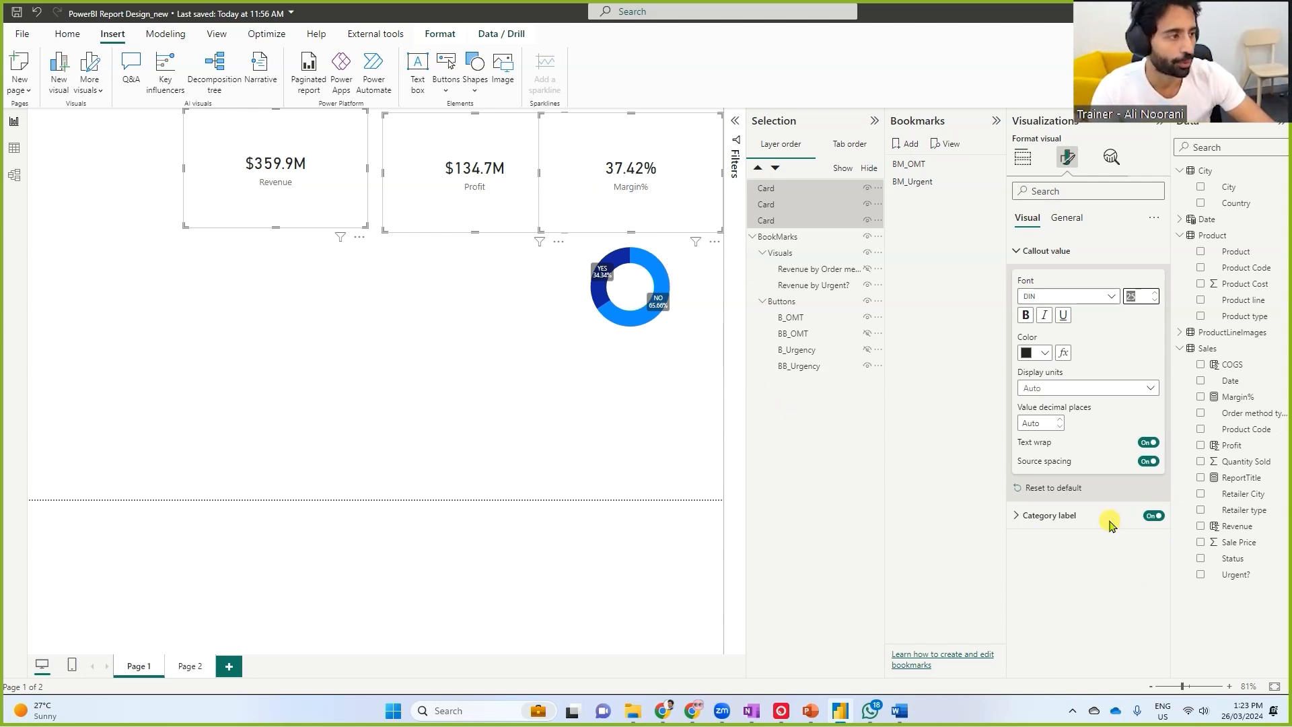
Set the three selected cards' height to 100 and narrow their width equally to just fit the full values
click(1070, 226)
click(1022, 251)
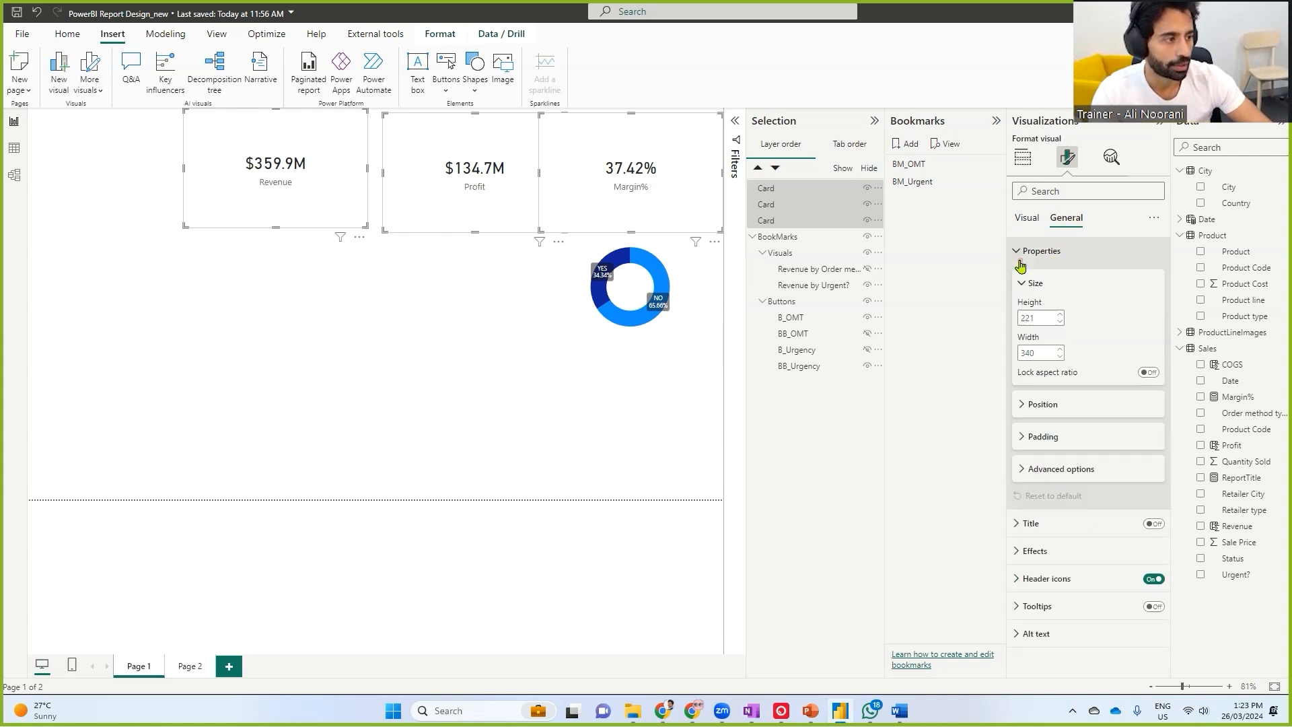
double_click(1047, 317)
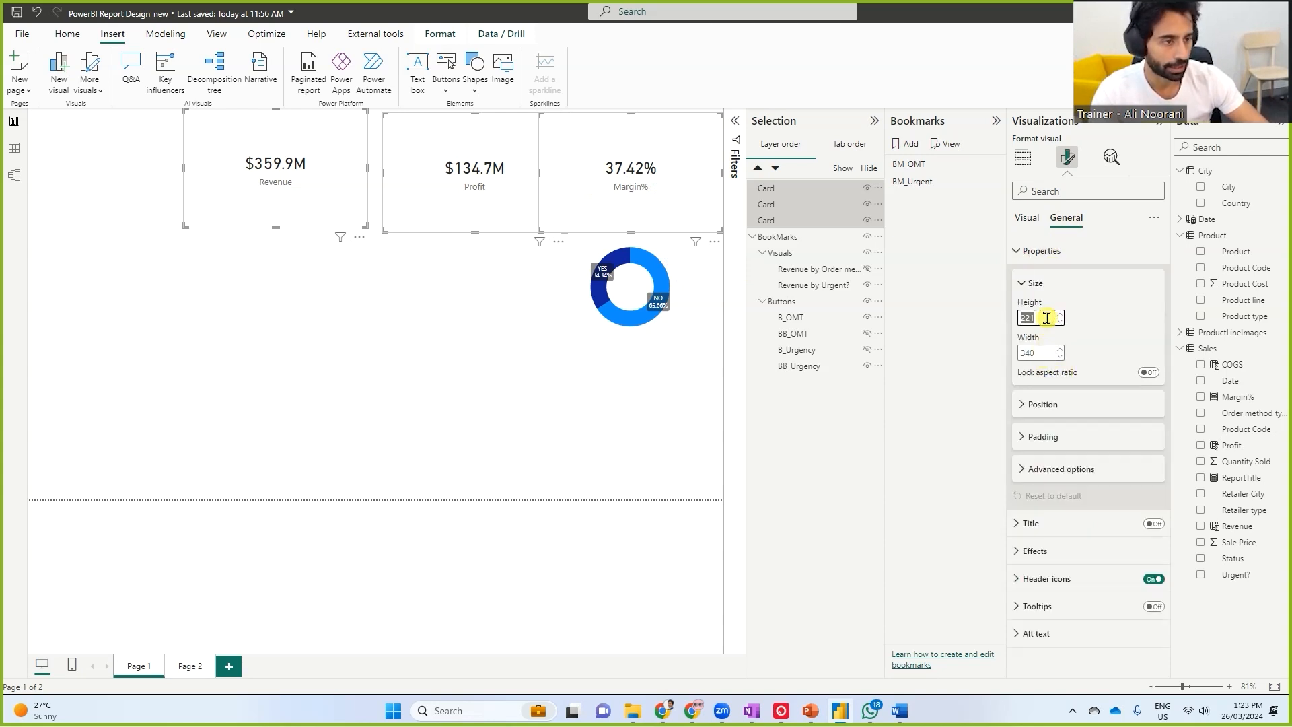
text(100)
double_click(1033, 352)
text(100)
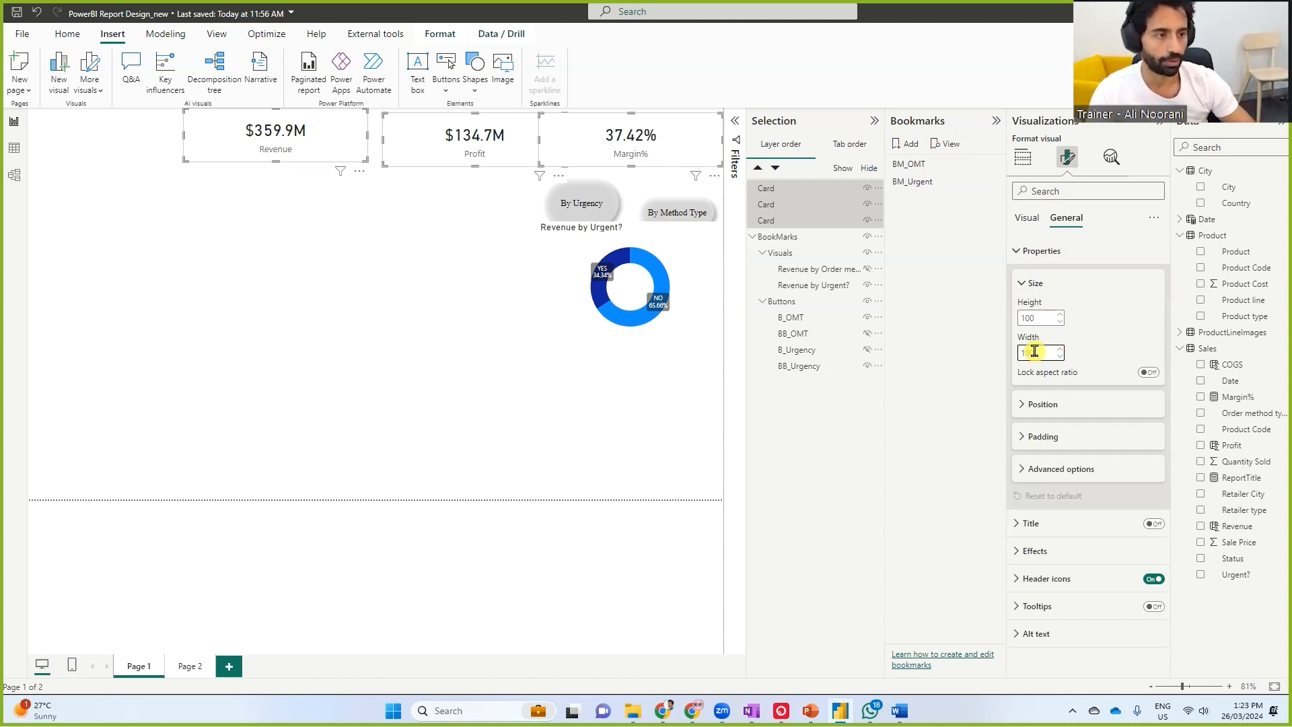
double_click(1034, 351)
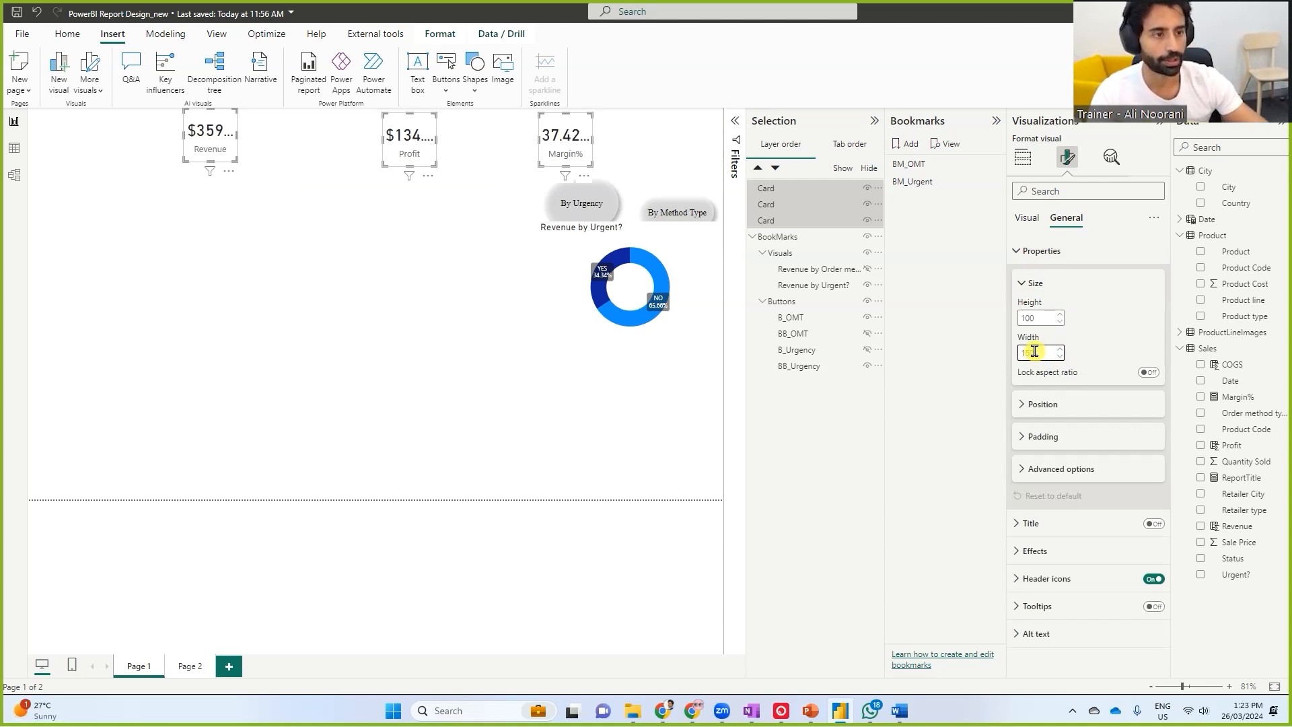
Arrange the Revenue, Profit and Margin% cards side by side in the upper right corner of the report page
click(656, 156)
drag(564, 140, 714, 126)
drag(474, 132, 489, 131)
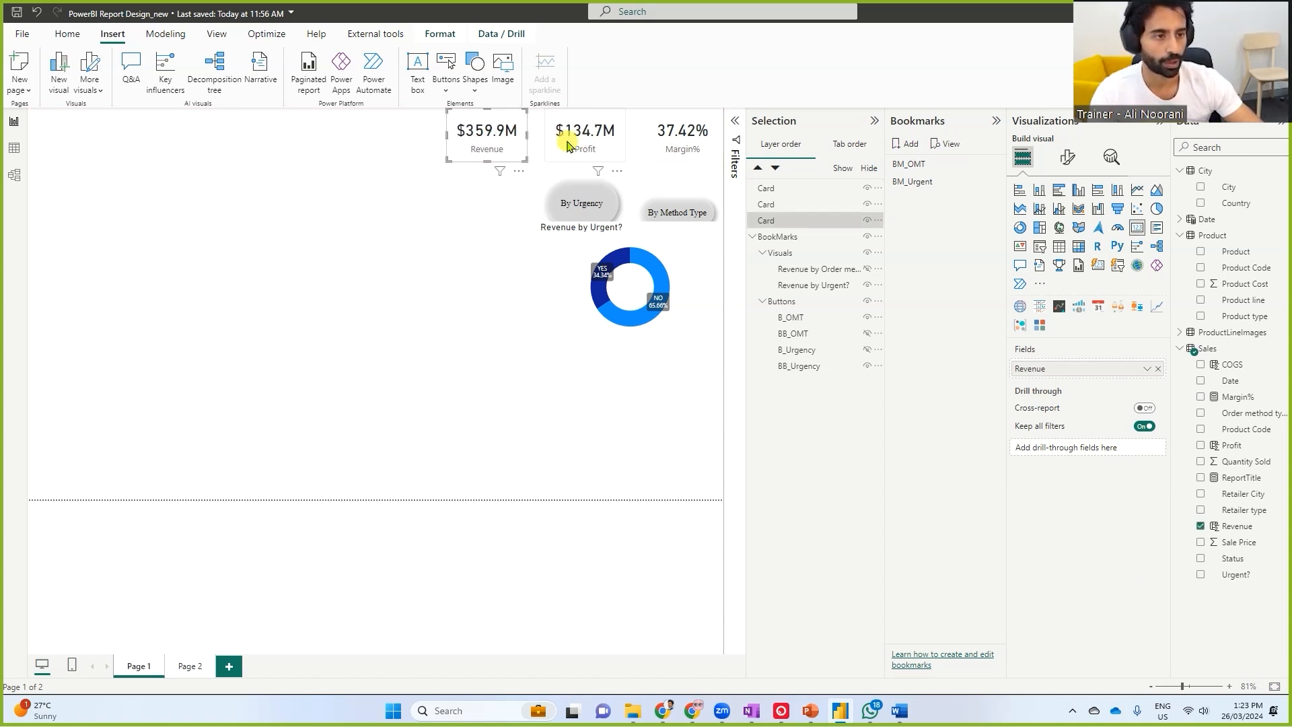
click(577, 136)
click(696, 136)
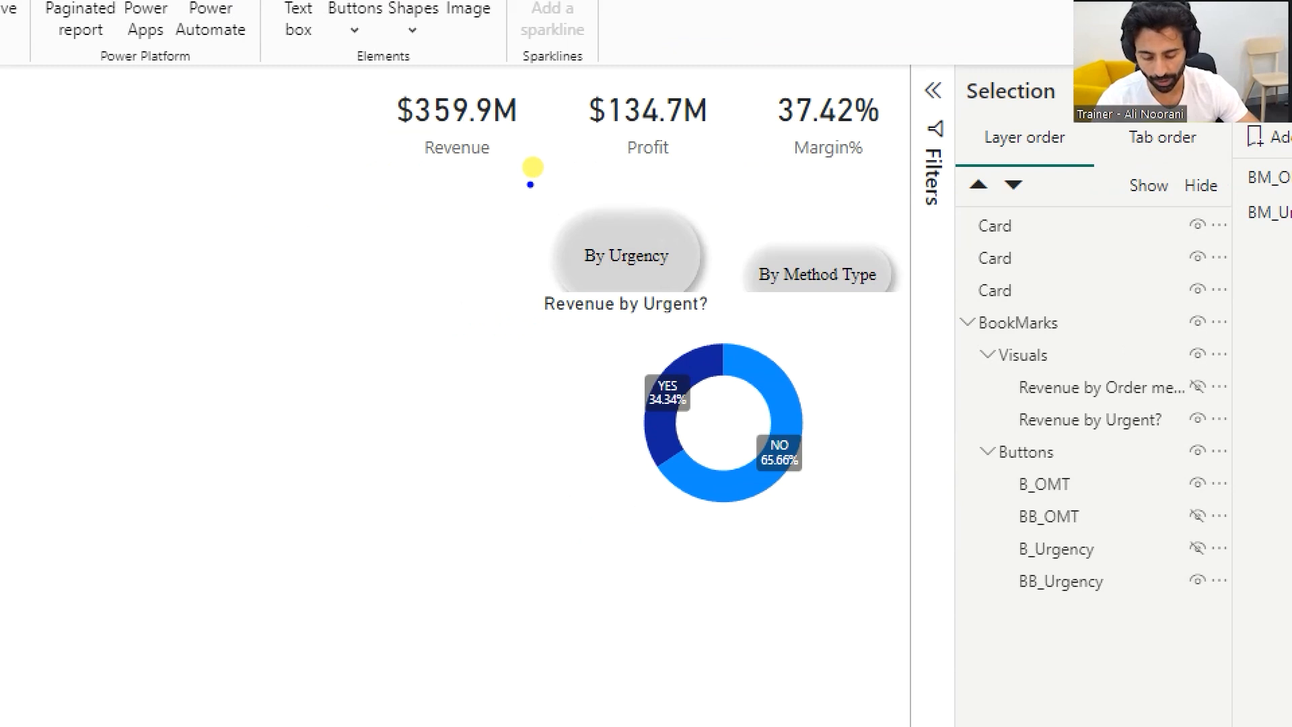
mouse_move(78, 378)
mouse_down()
mouse_move(95, 418)
mouse_move(236, 378)
mouse_up()
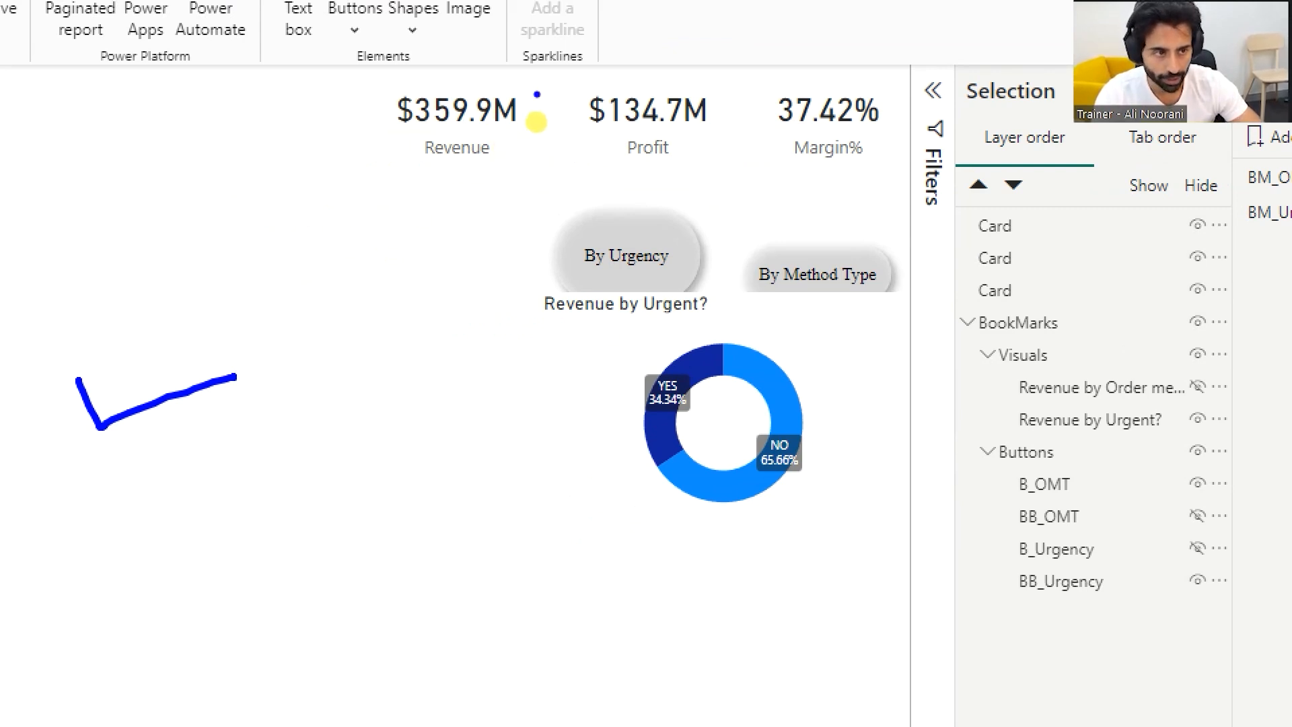
mouse_move(538, 85)
mouse_down()
mouse_move(436, 71)
mouse_move(367, 135)
mouse_move(402, 176)
mouse_move(481, 185)
mouse_move(548, 143)
mouse_move(542, 105)
mouse_up()
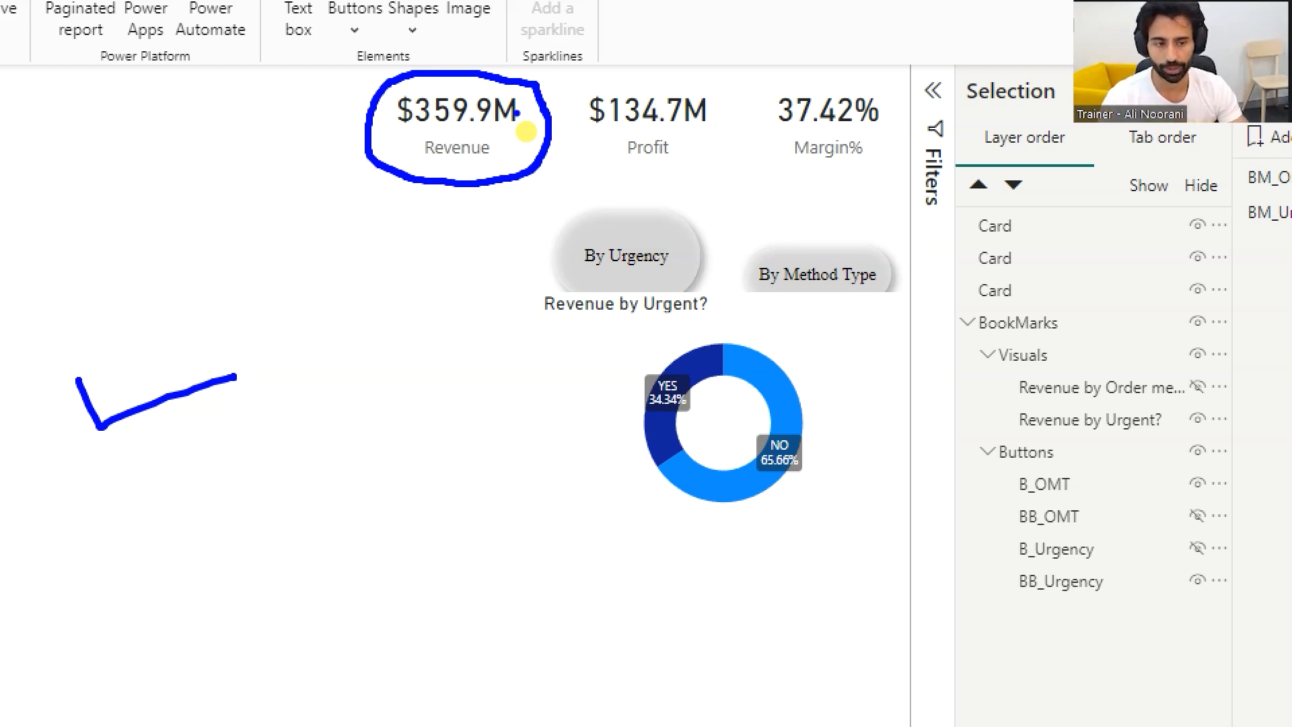
key(Escape)
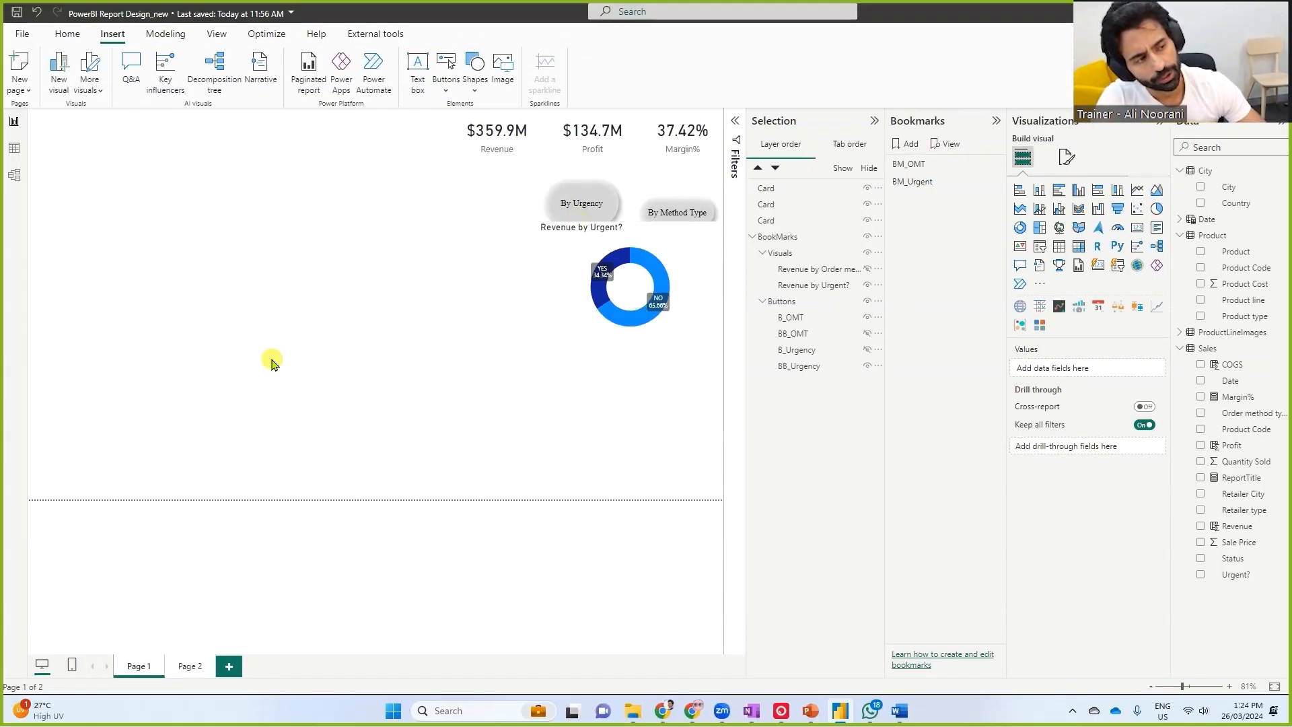
Set the page's canvas background to White, 30% darker with 26% transparency
click(1069, 160)
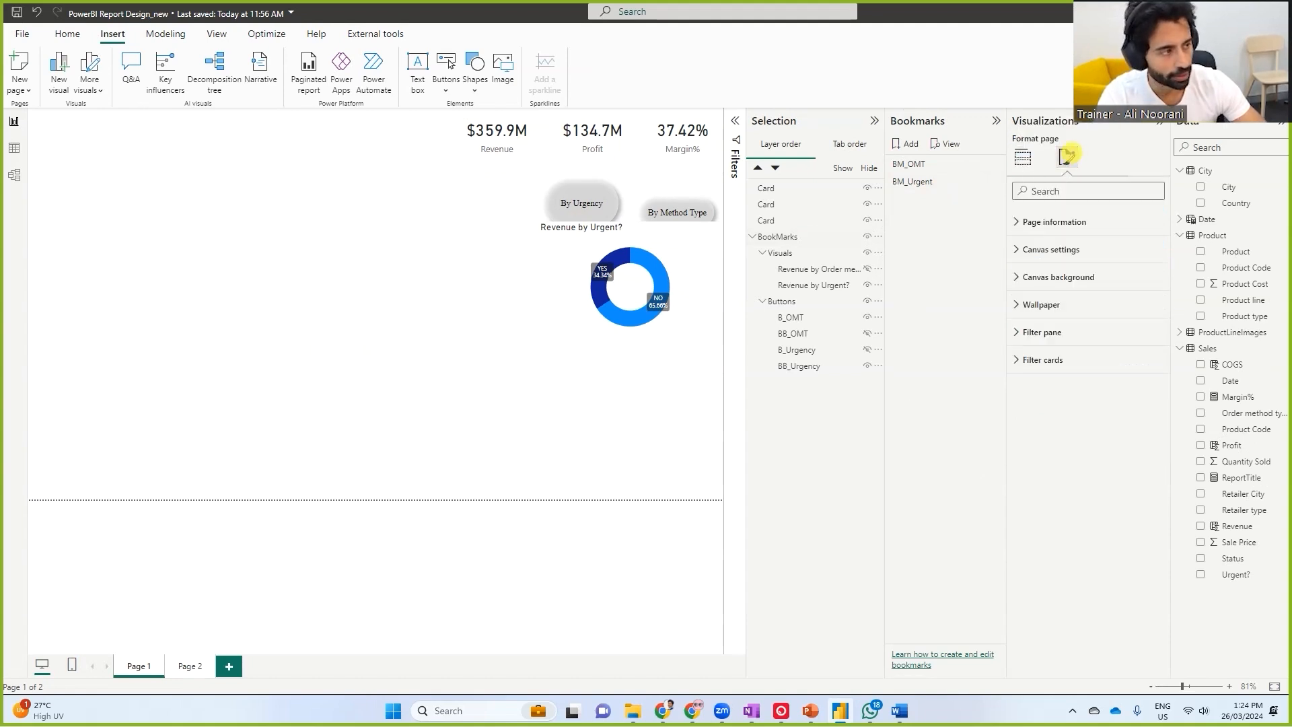
drag(1082, 150, 1054, 174)
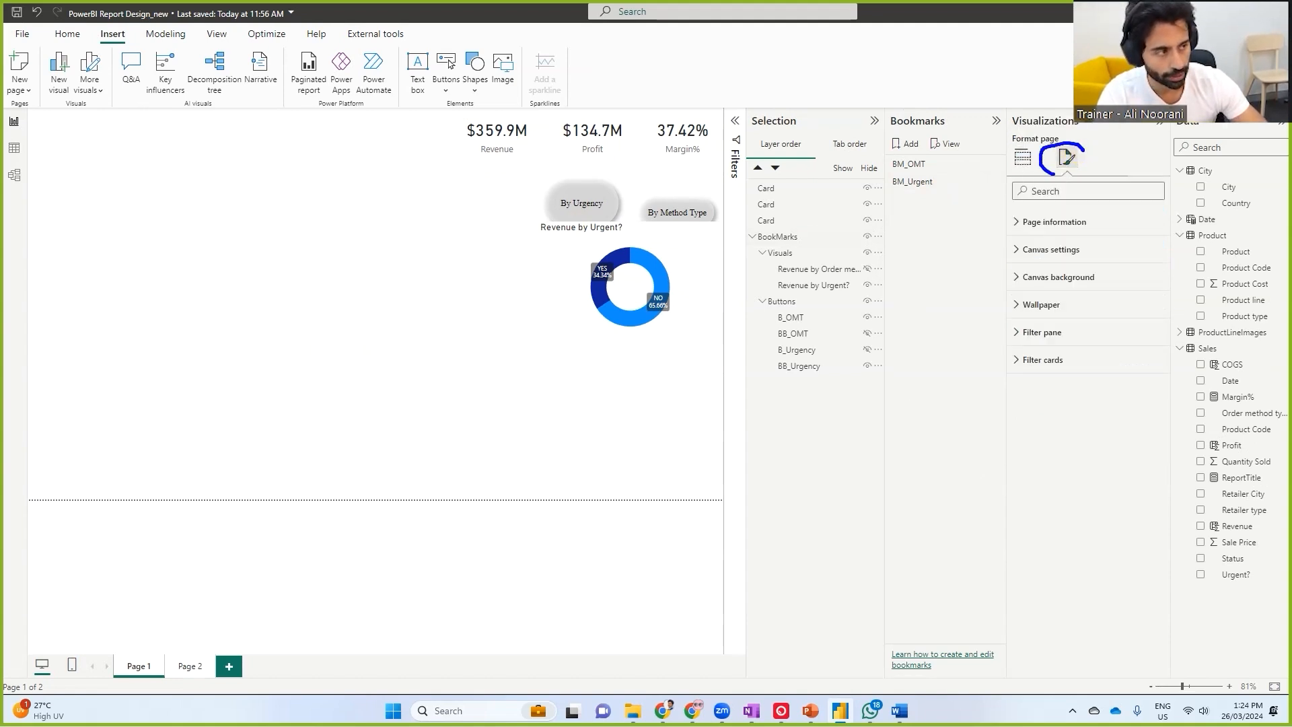
click(1029, 277)
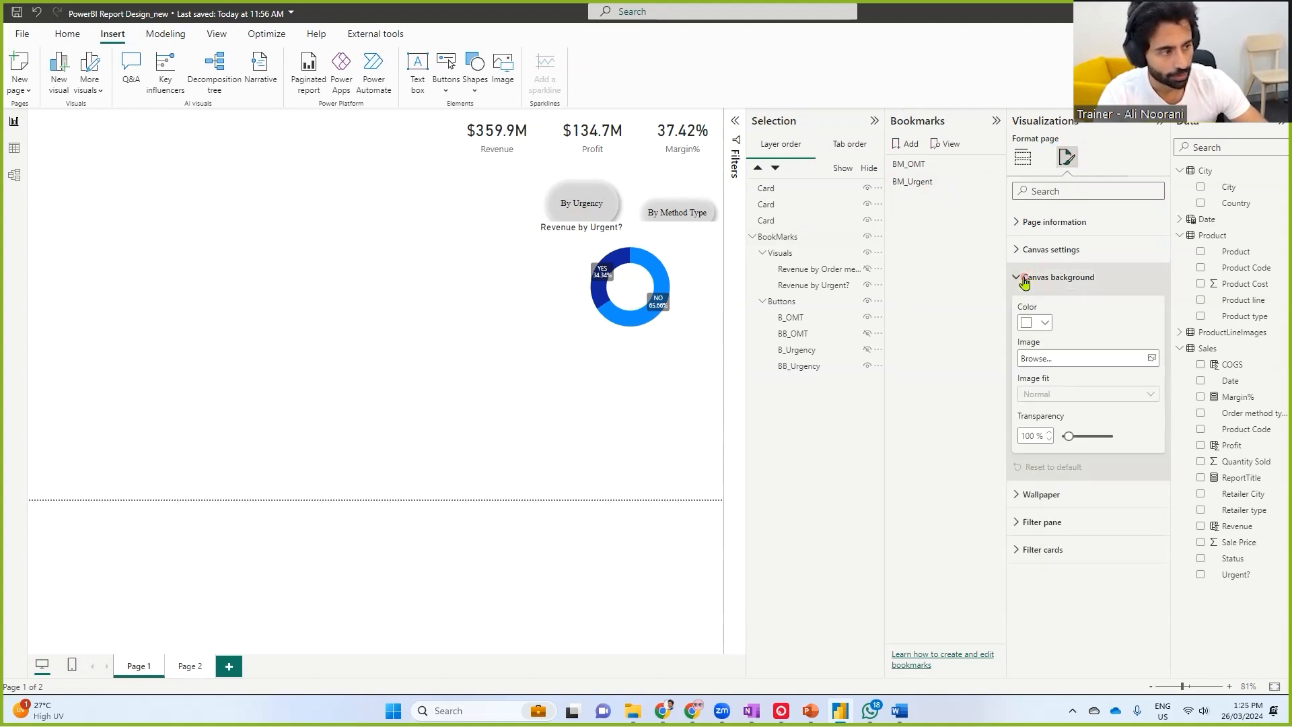
click(1043, 324)
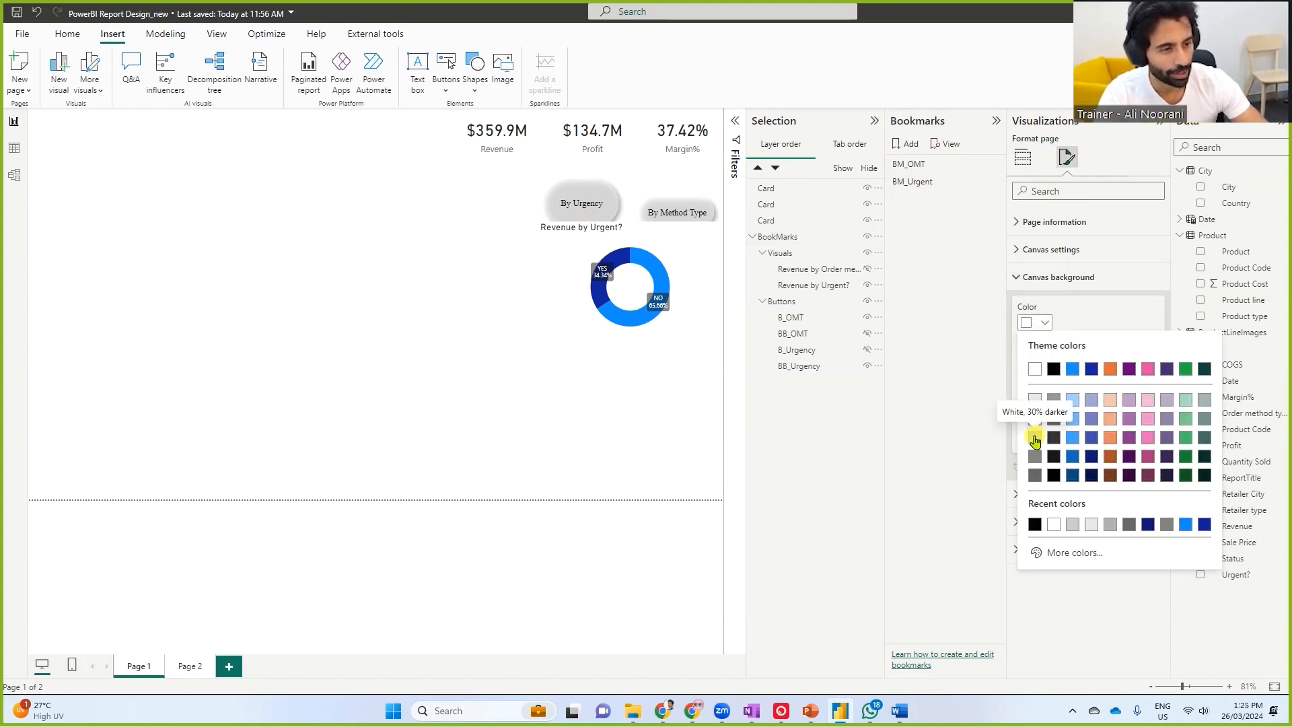
click(1035, 439)
drag(1090, 438, 1080, 442)
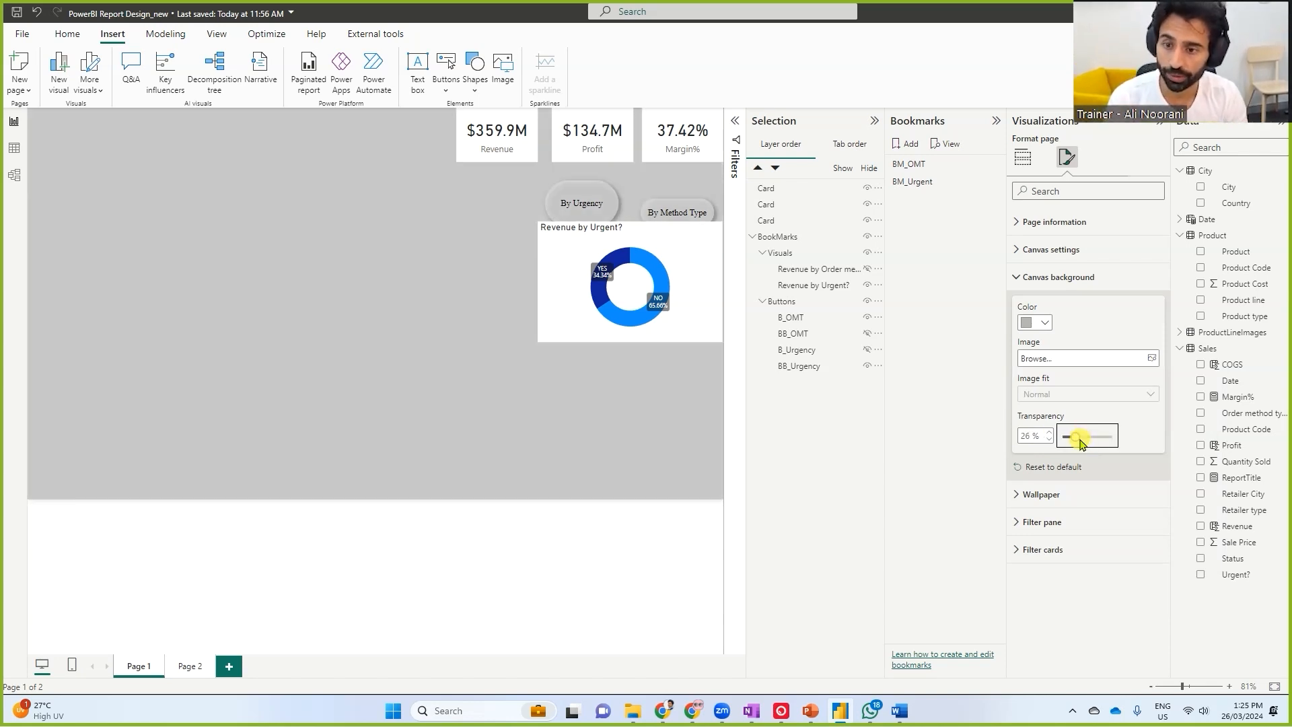
drag(627, 103, 644, 168)
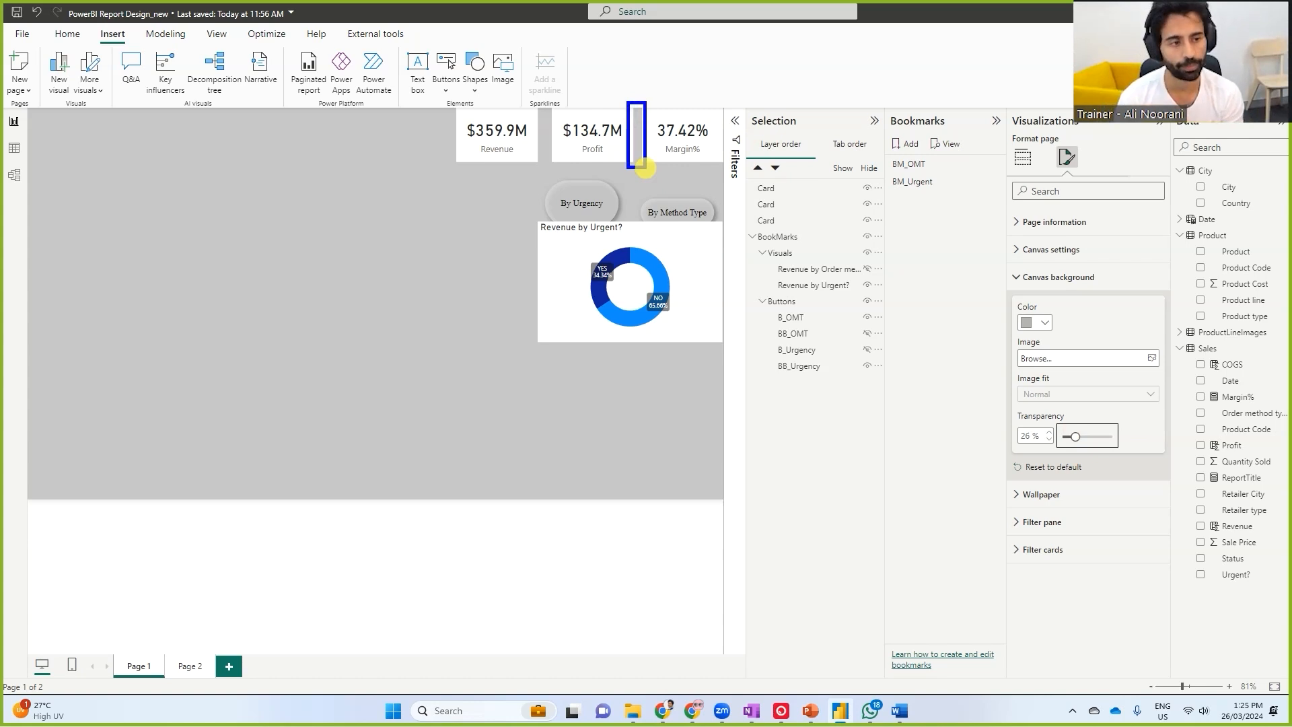
Change the canvas background to dark purple with 89% transparency
click(1039, 324)
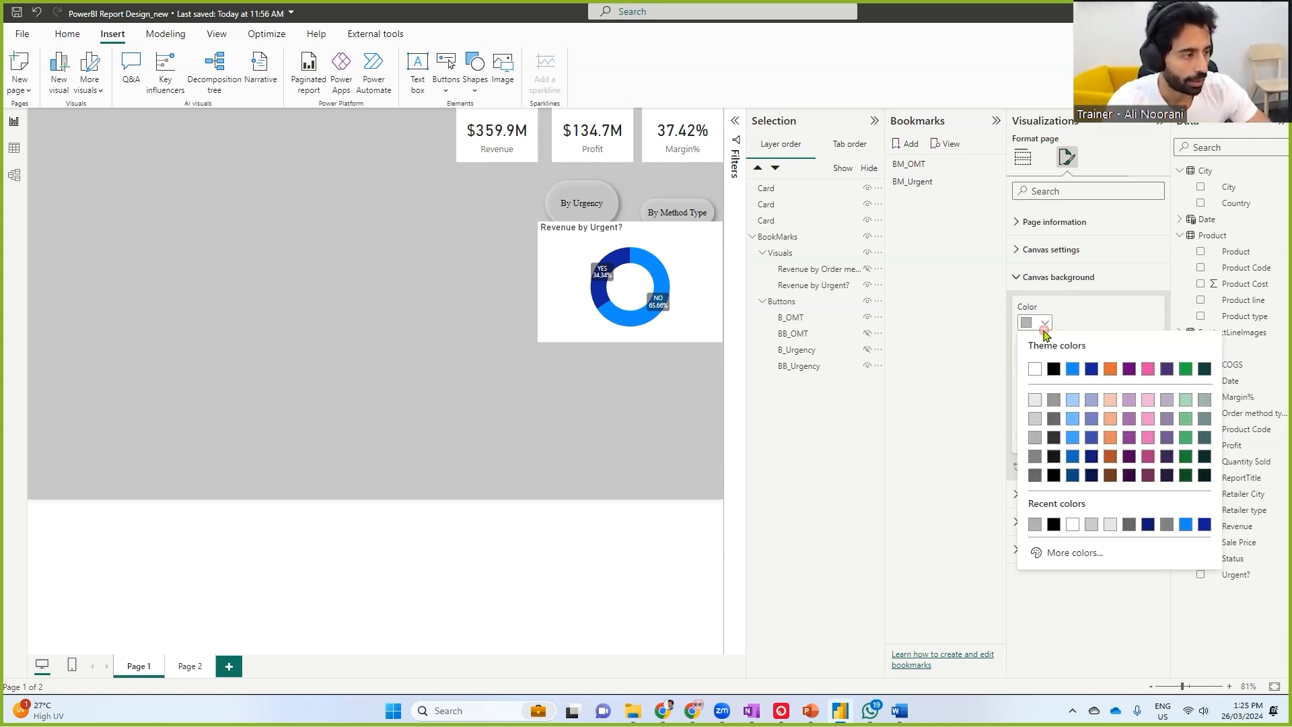
click(1129, 426)
click(1075, 436)
drag(1075, 436, 1104, 434)
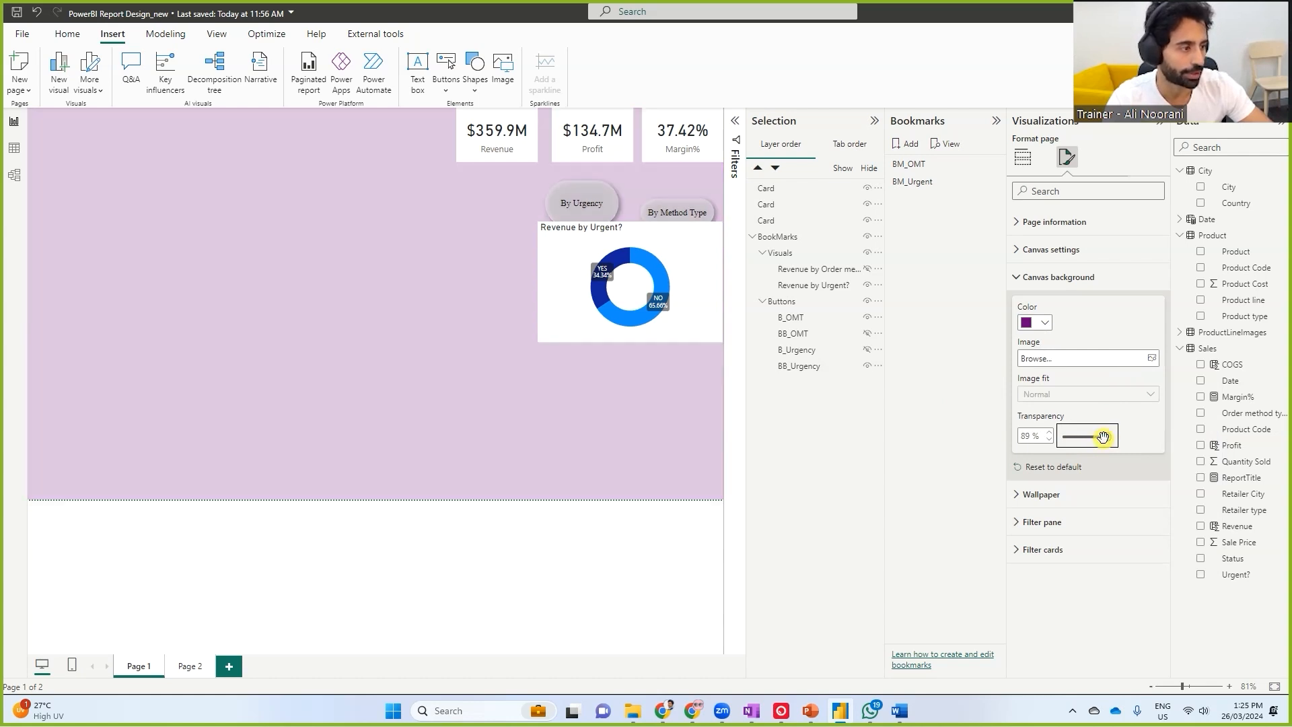
Move the Revenue, Profit and Margin% cards leftward along the top of the page with uneven gaps
click(484, 147)
drag(486, 148, 369, 148)
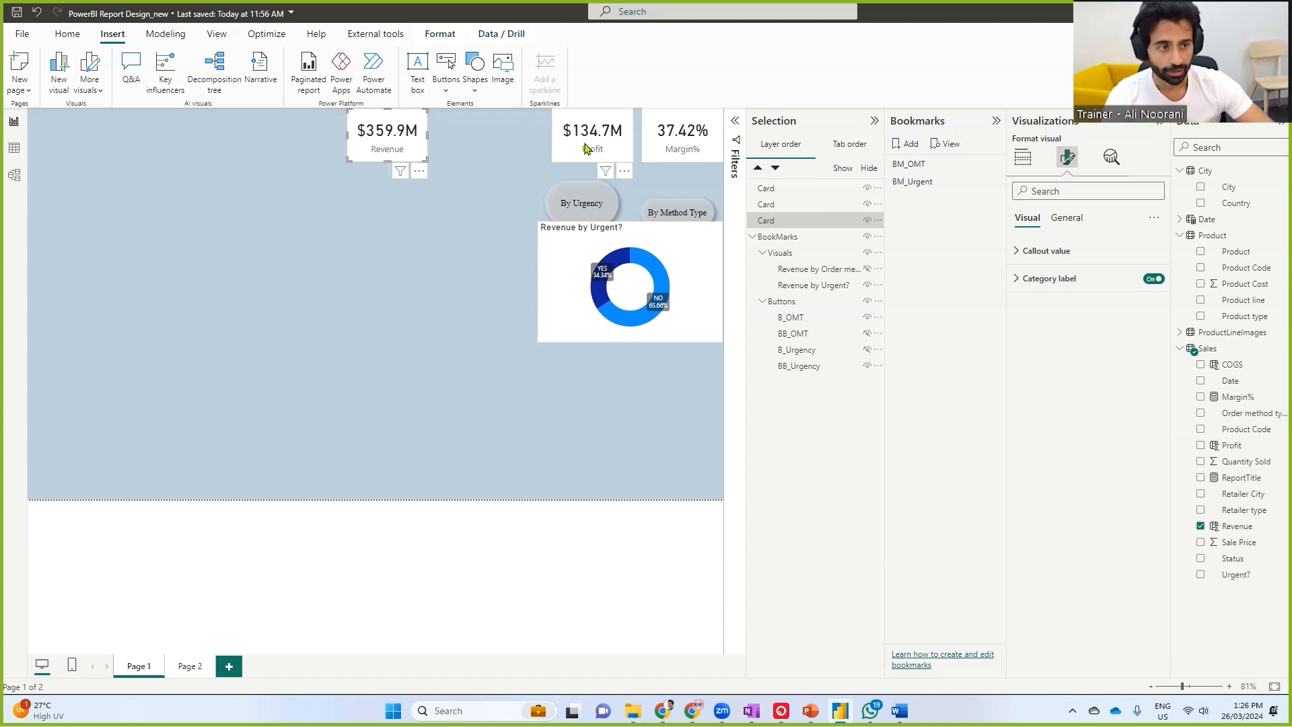
drag(577, 140, 498, 140)
drag(699, 151, 673, 151)
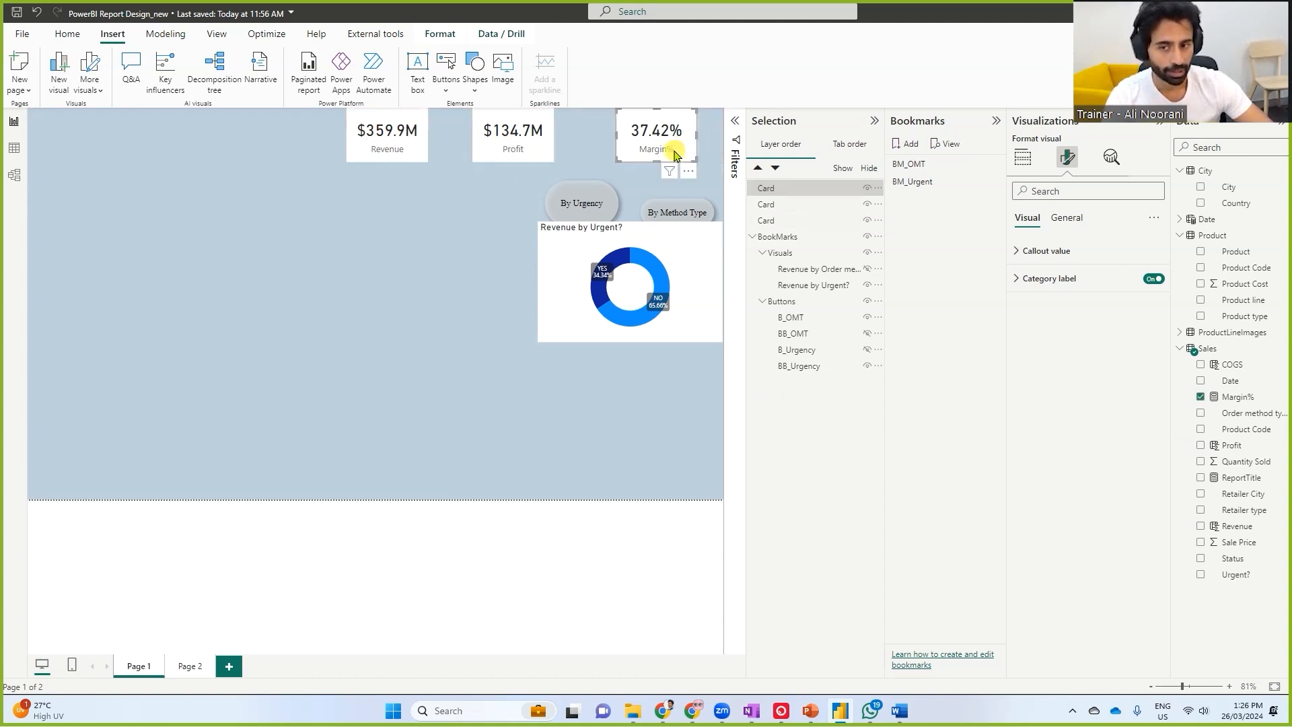
Place the Margin% card at the page's right edge and bring the Profit and Revenue cards back close to it
drag(684, 136, 710, 136)
drag(487, 128, 595, 133)
drag(400, 134, 515, 135)
Select the Revenue, Profit and Margin% cards together and distribute them horizontally
ctrl+click(632, 144)
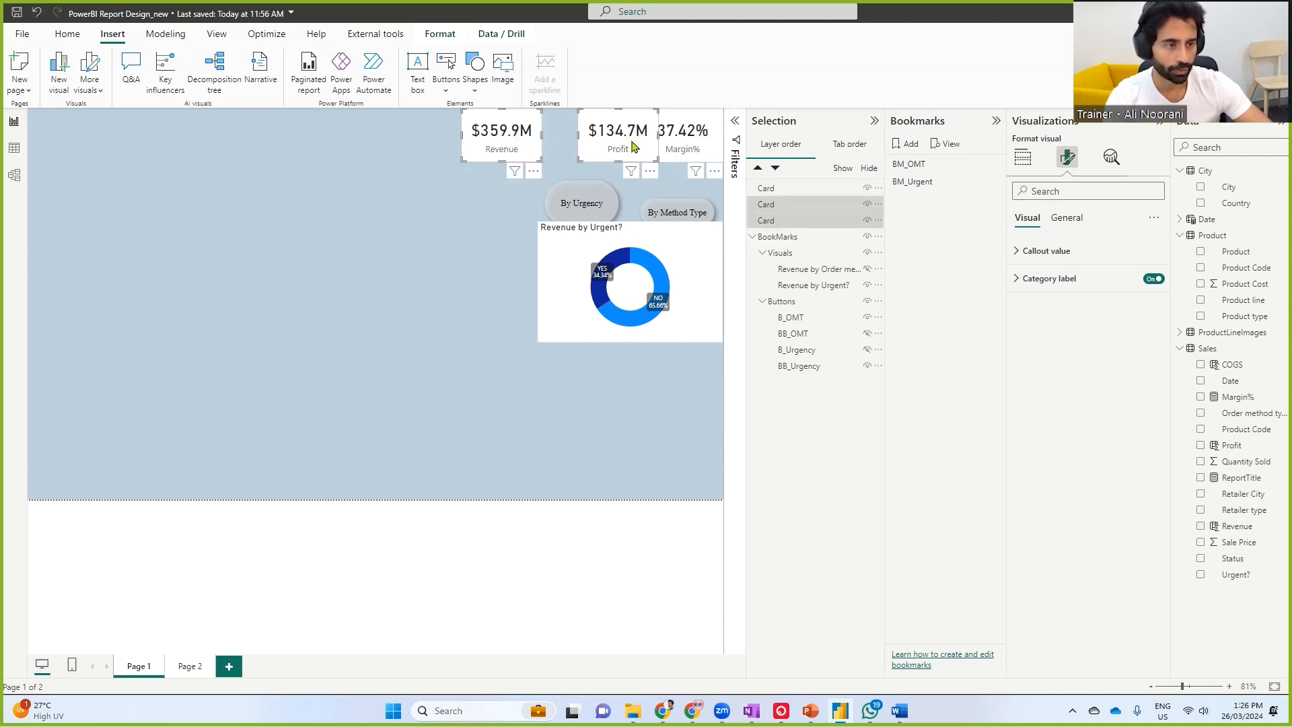
ctrl+click(686, 141)
click(440, 33)
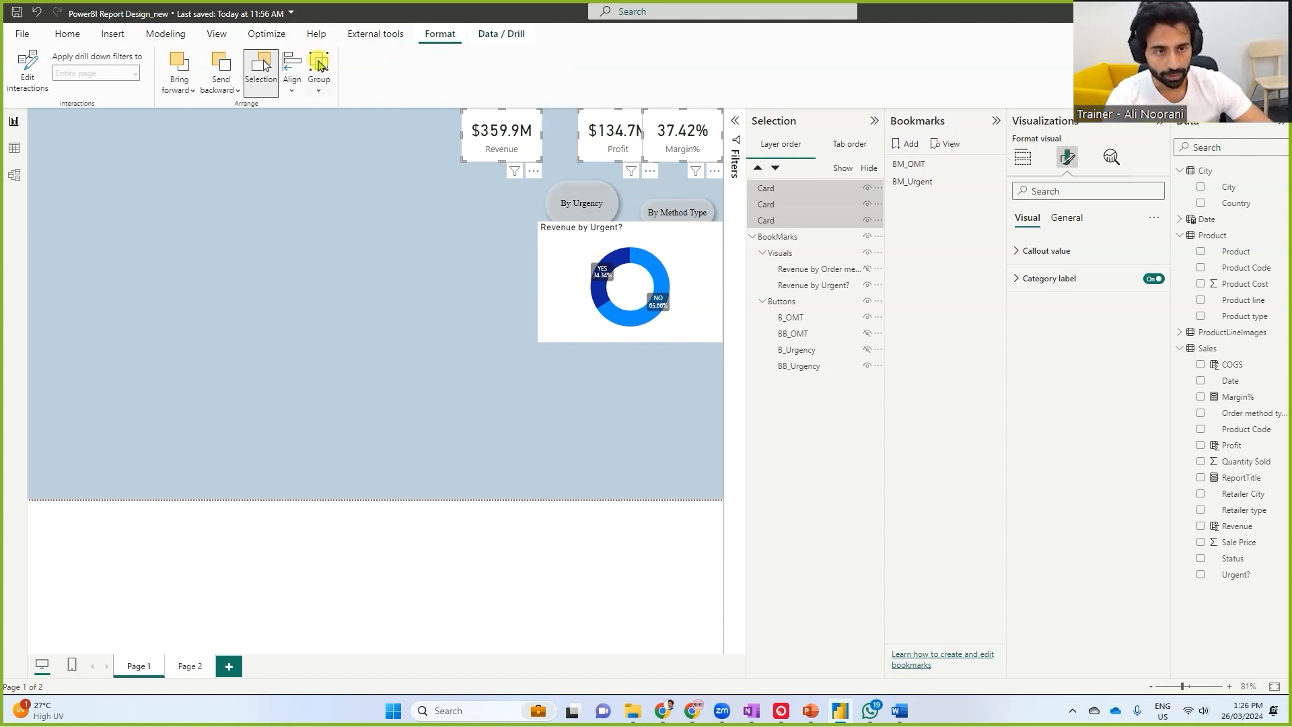
click(292, 73)
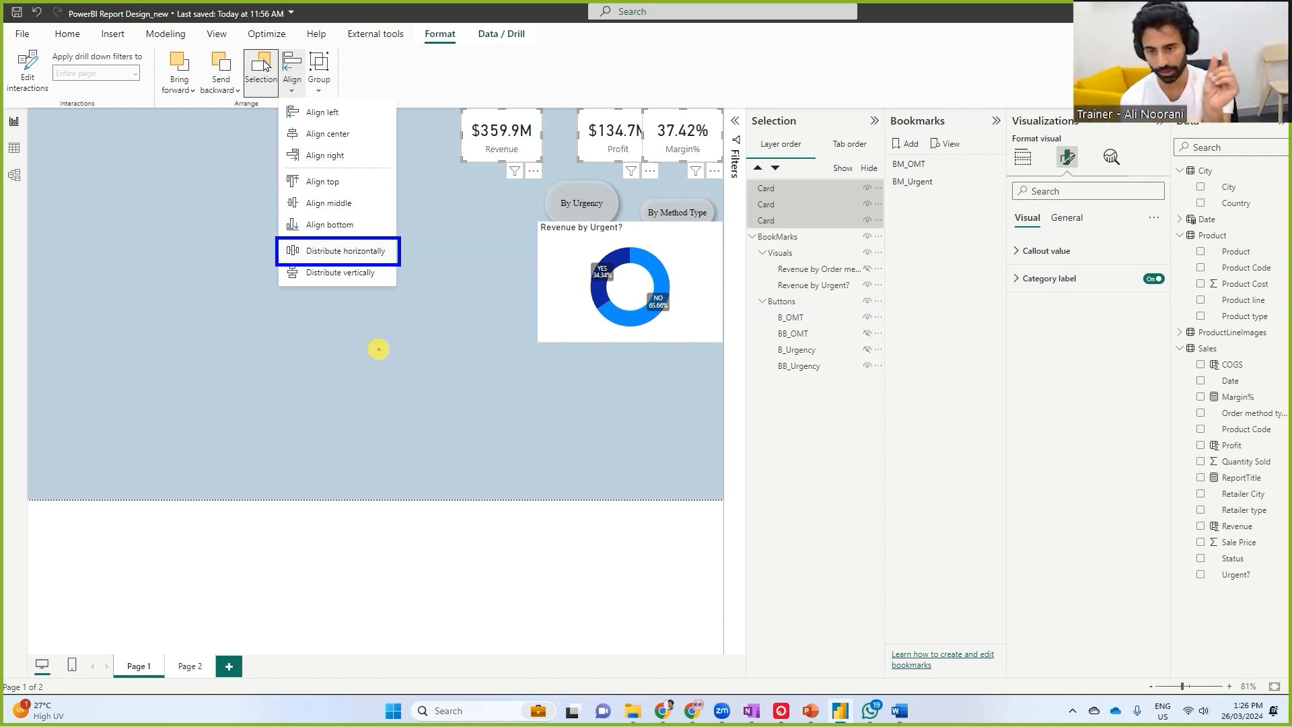
click(345, 250)
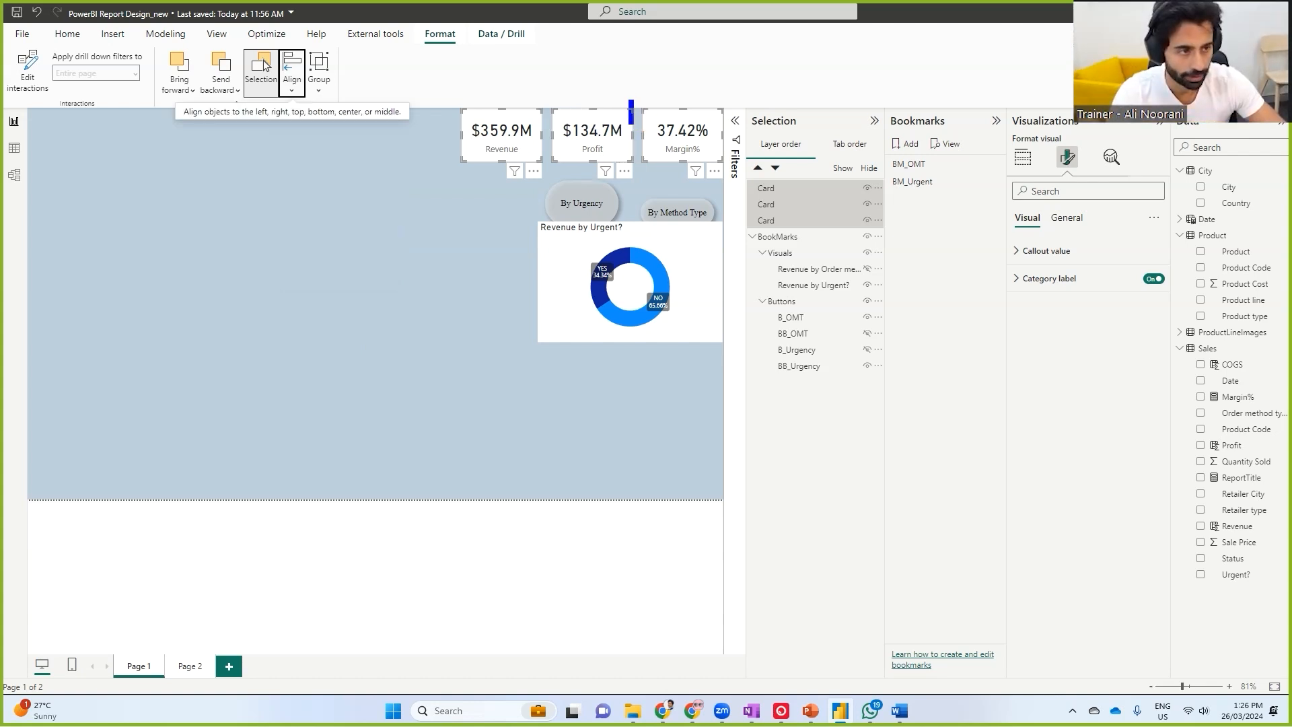
drag(534, 99, 559, 172)
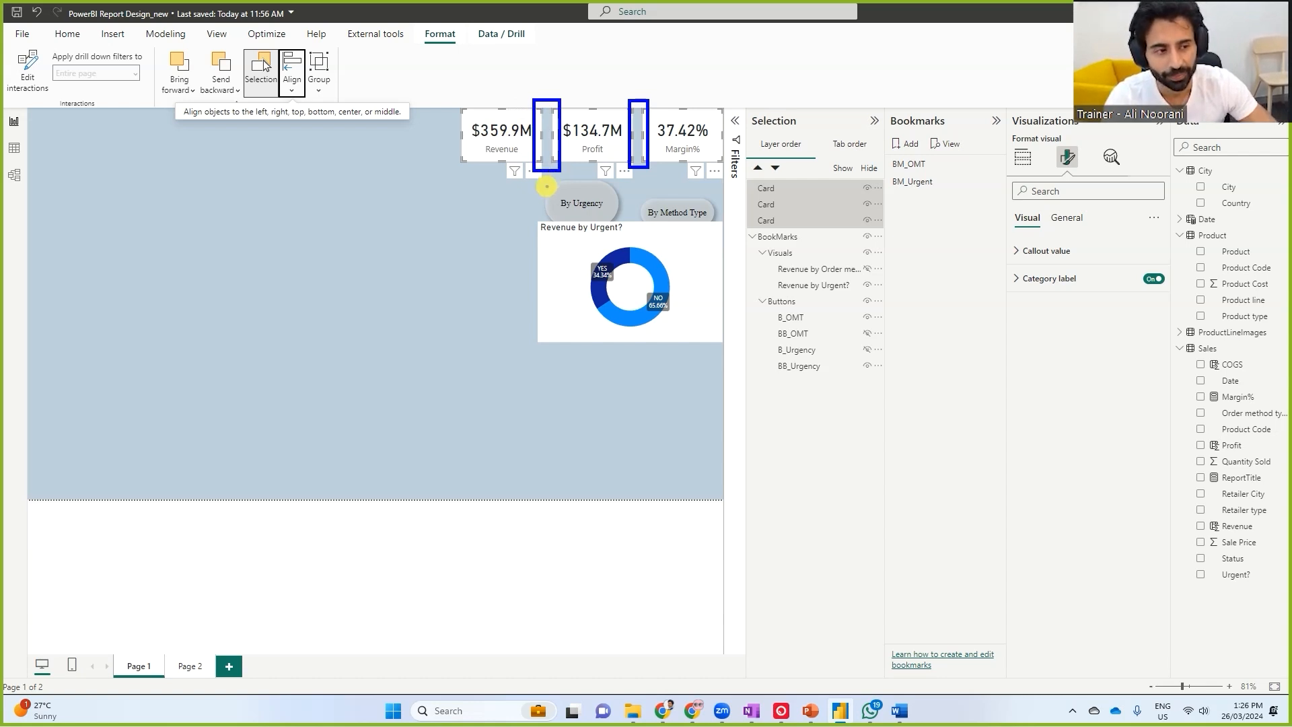
key(Escape)
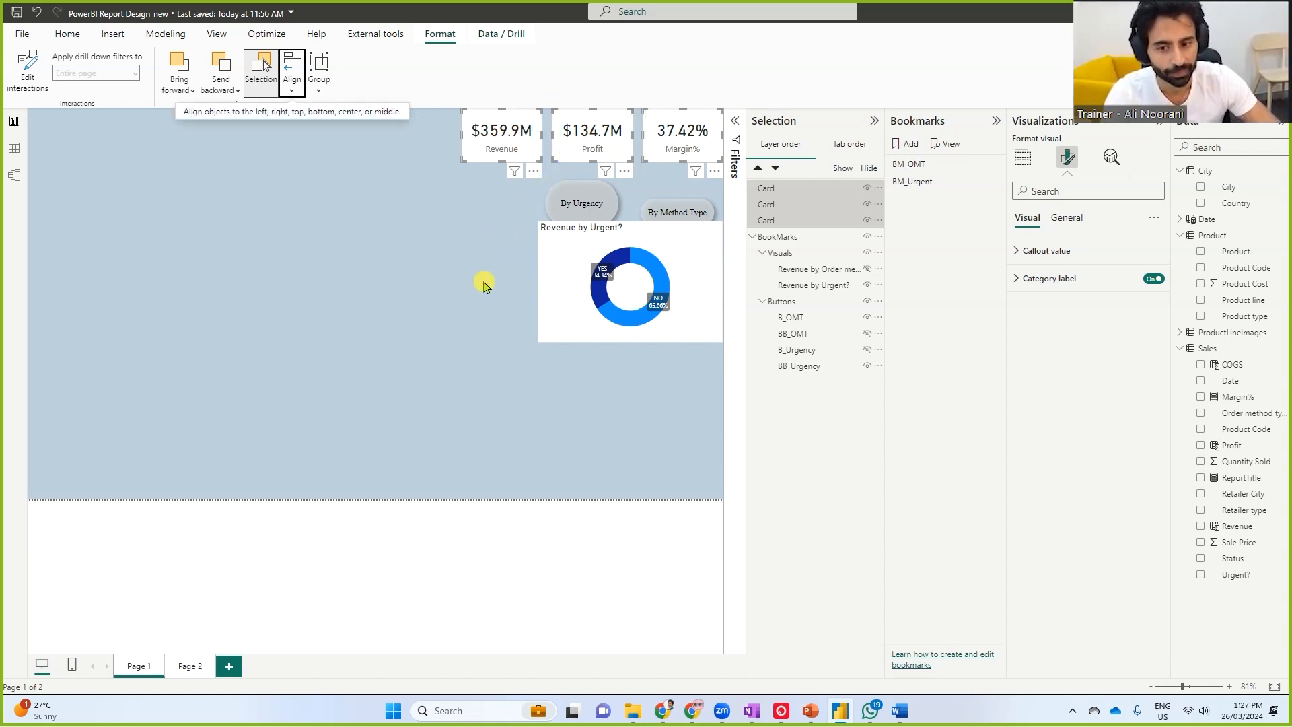
click(349, 329)
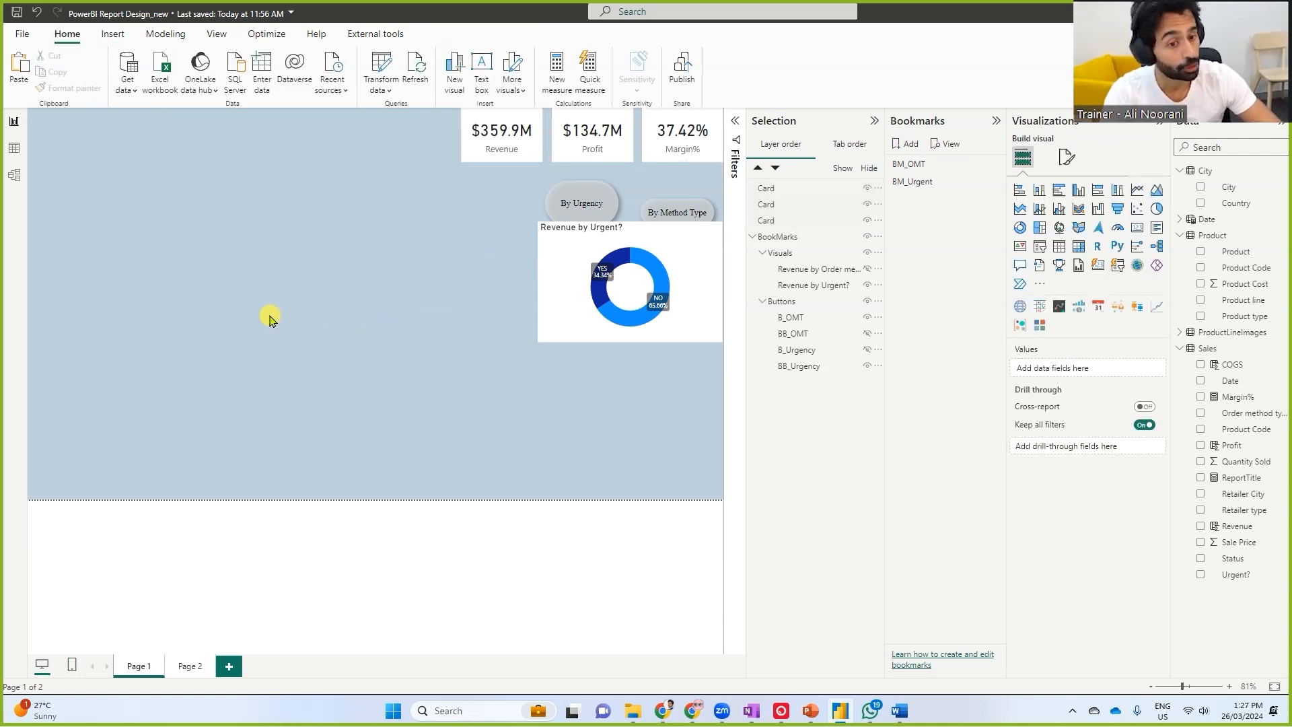
double_click(235, 328)
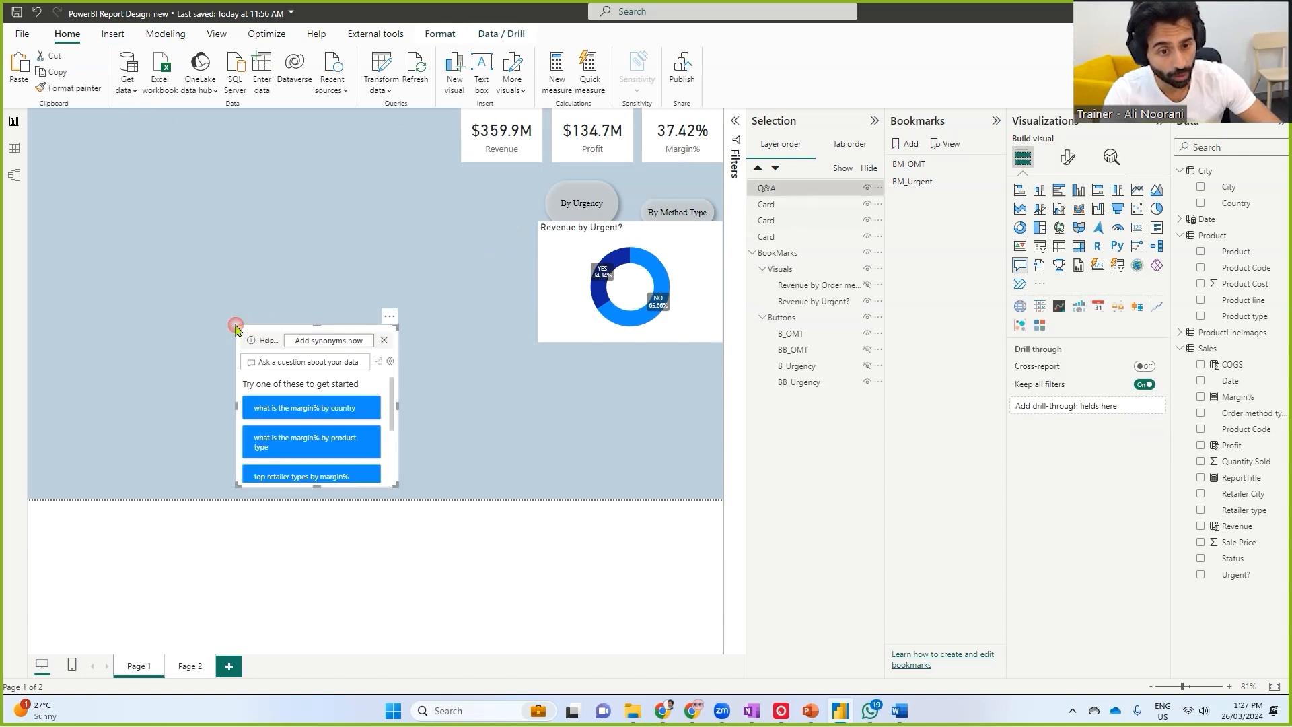
key(Delete)
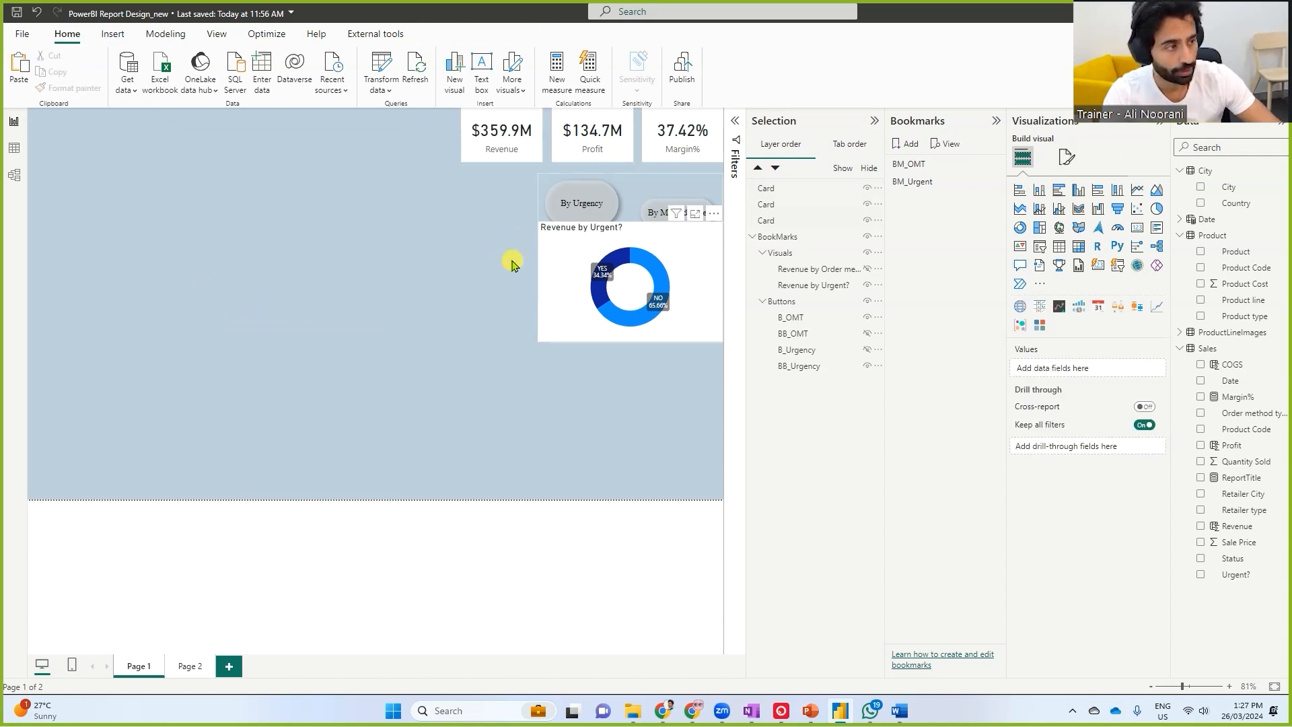
Open the page's canvas background settings to review its color and transparency options
click(1073, 162)
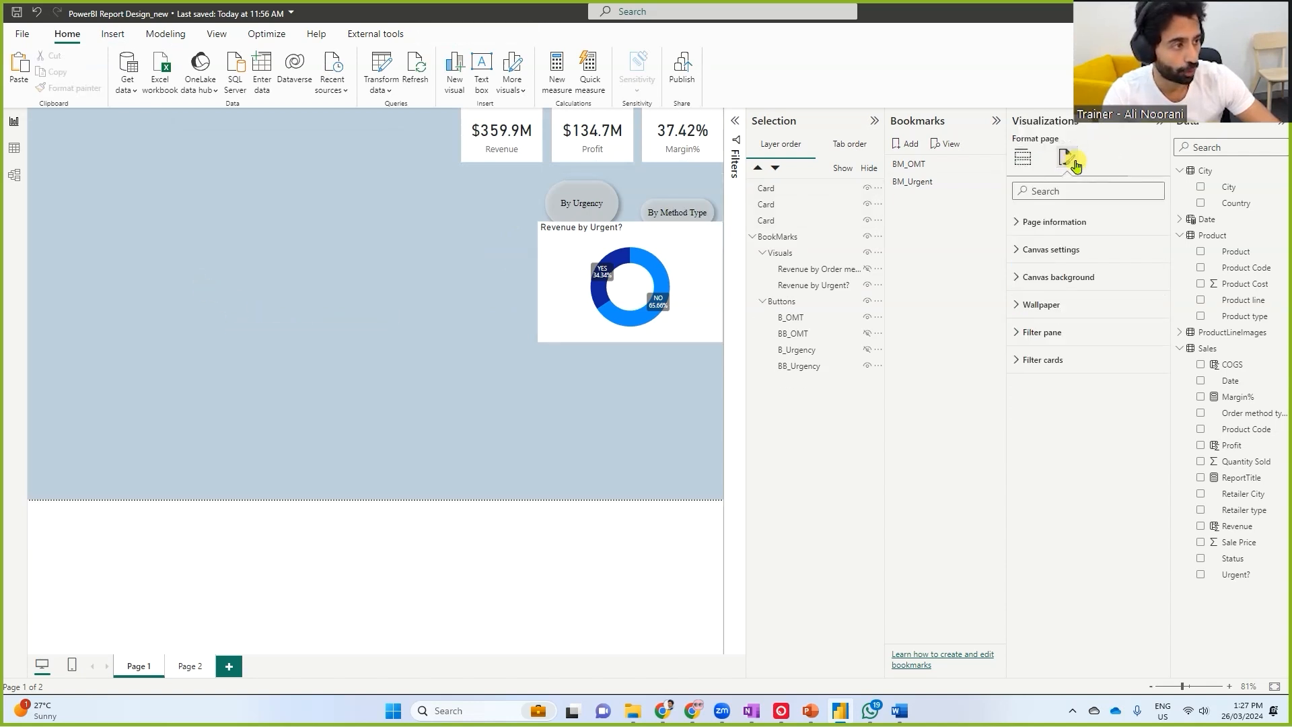
click(1046, 278)
drag(1060, 303, 1023, 343)
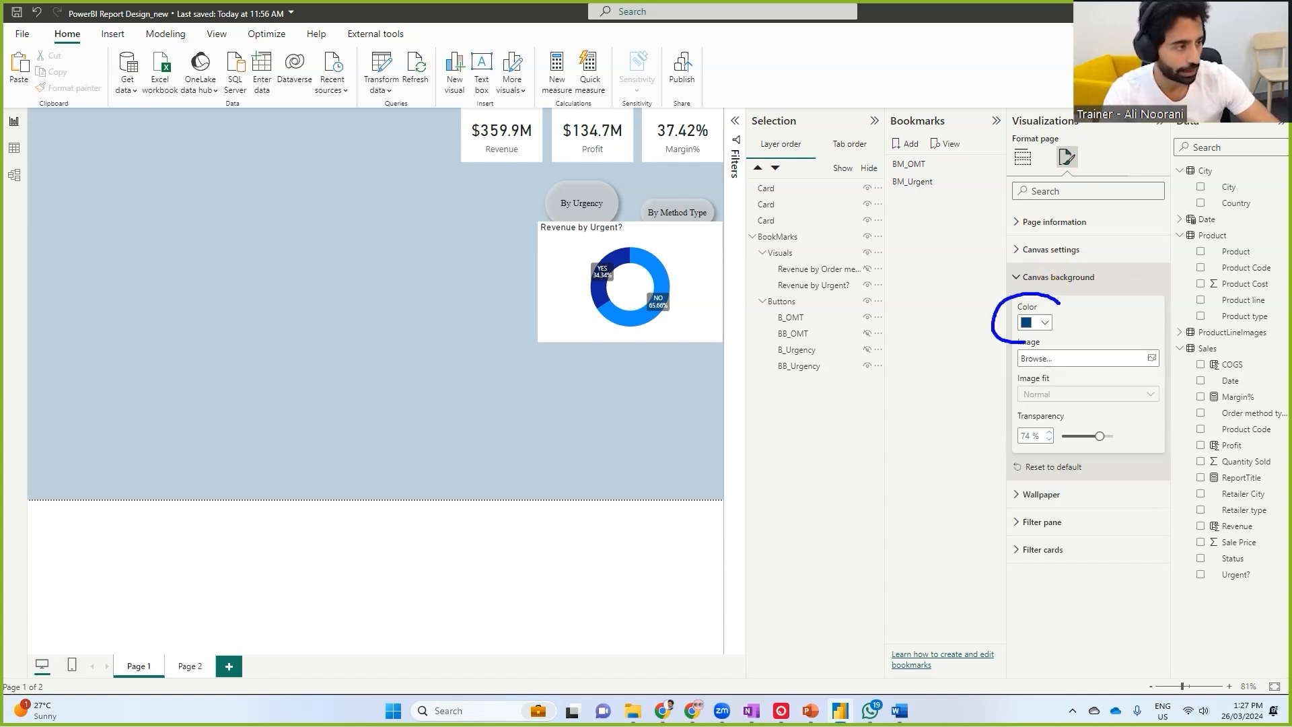
mouse_move(1135, 427)
mouse_down()
mouse_move(984, 426)
mouse_move(1137, 449)
mouse_move(1144, 396)
mouse_up()
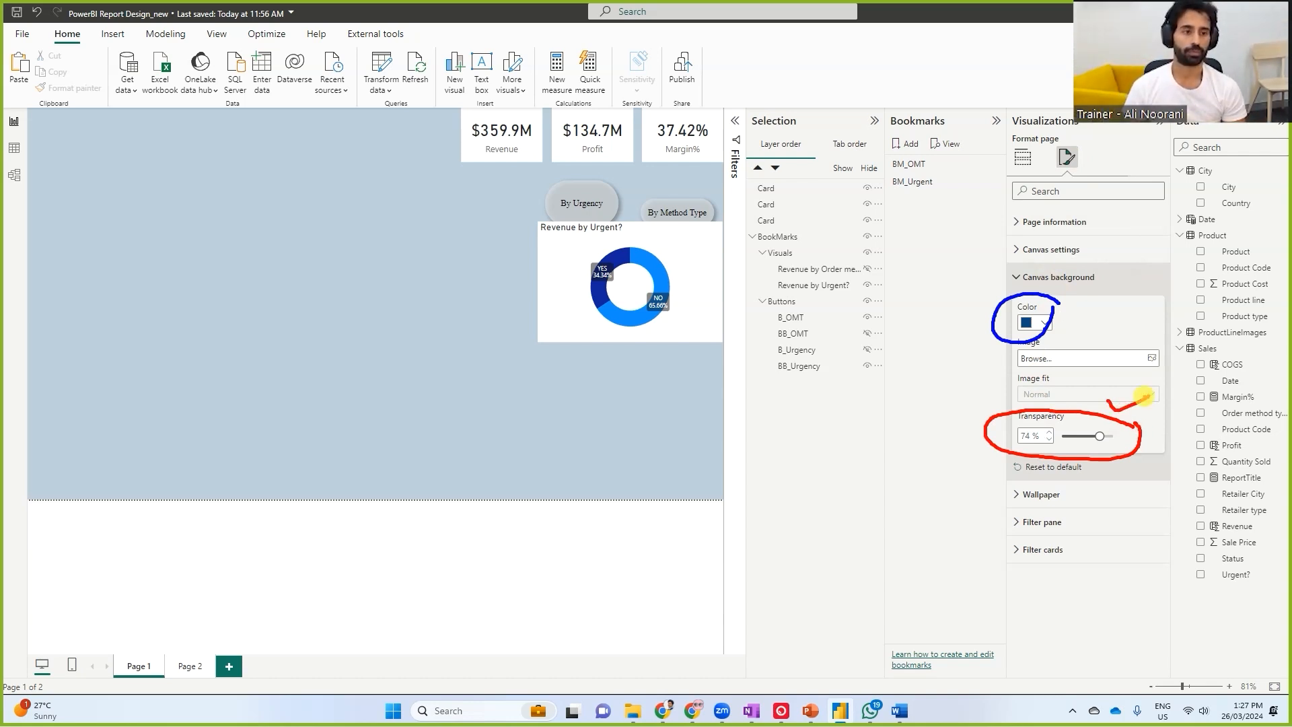
Append the money-mouth face emoji to the Revenue card's field name, finding it with an emoji search for "money"
click(500, 151)
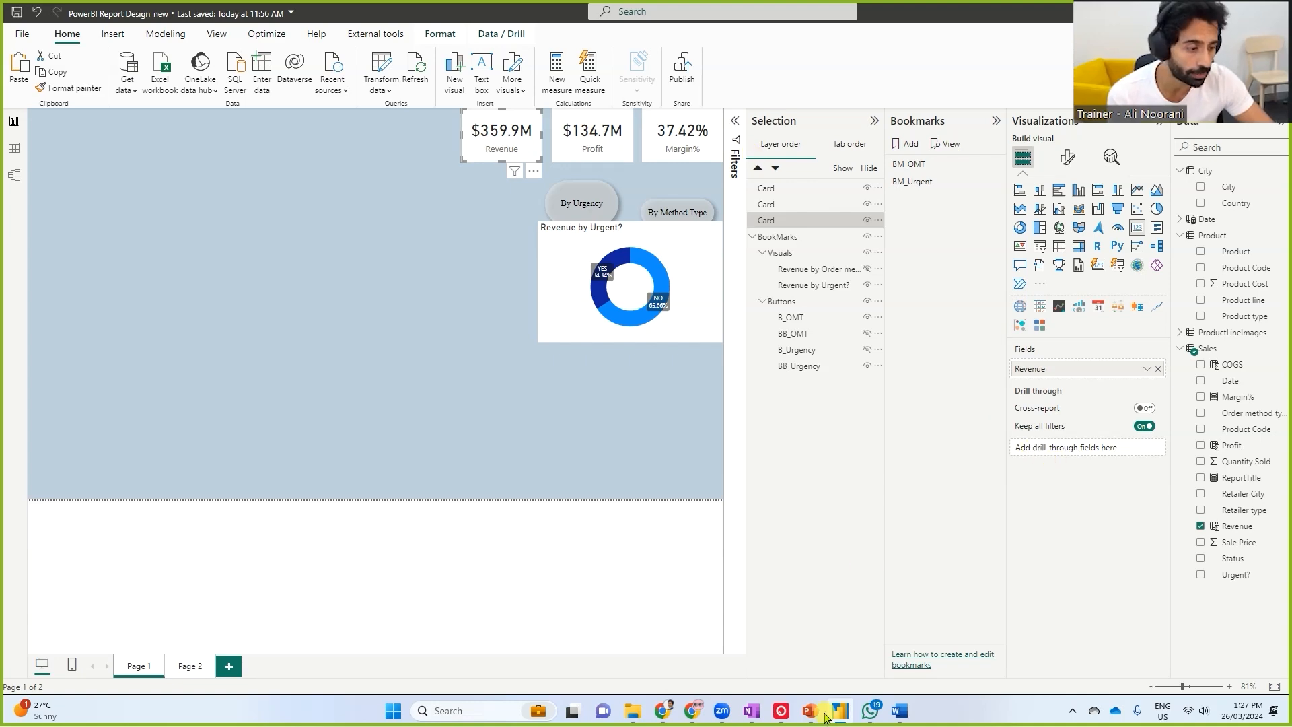
click(664, 712)
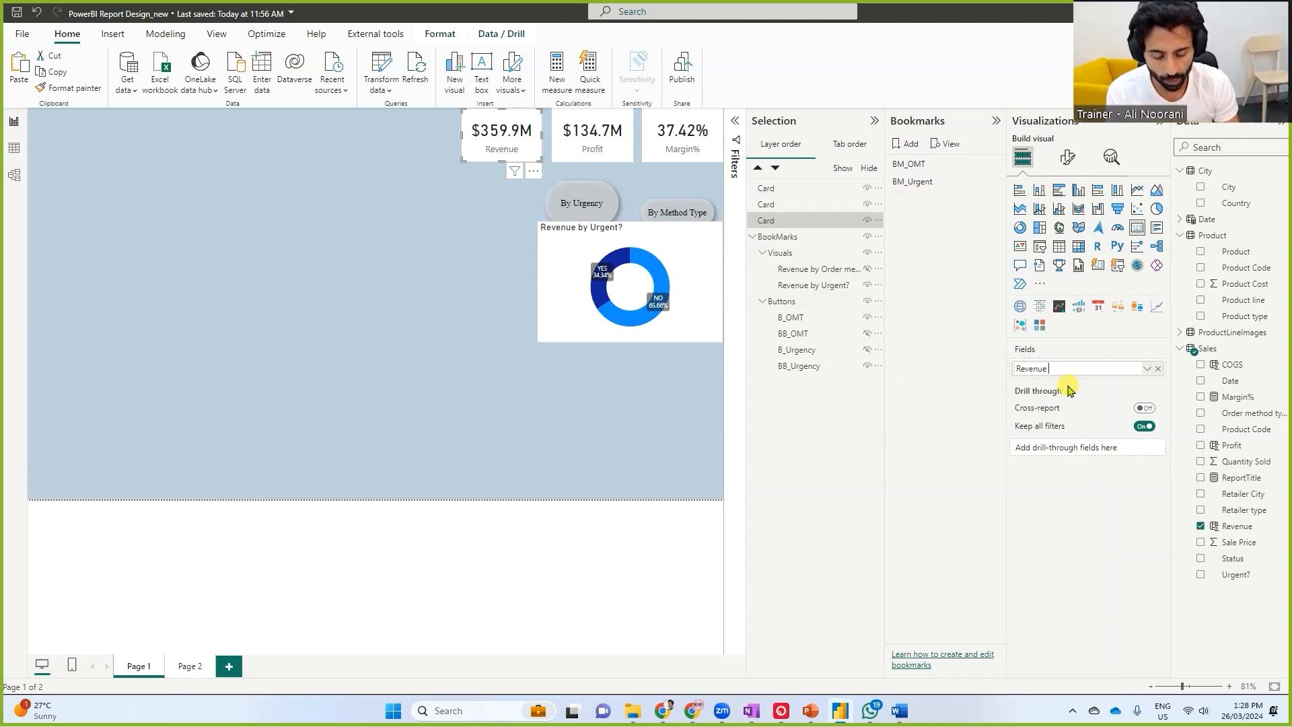
key(super+period)
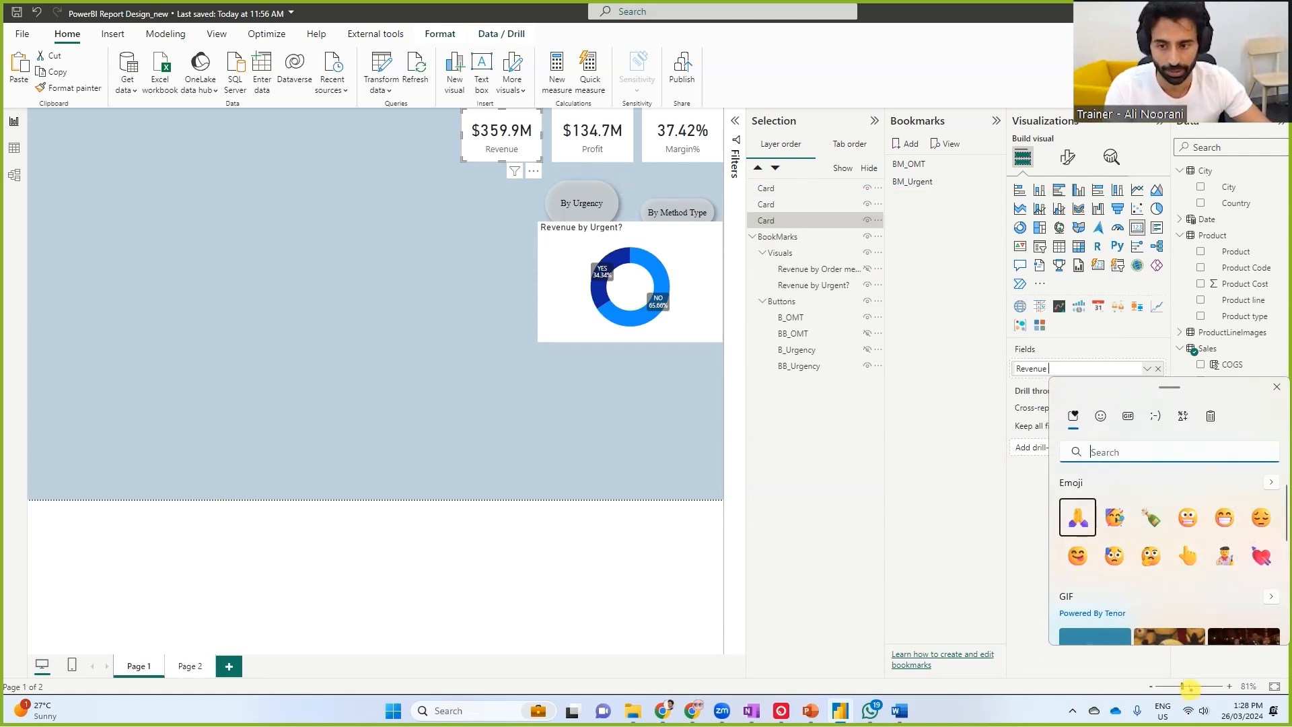
text(cash)
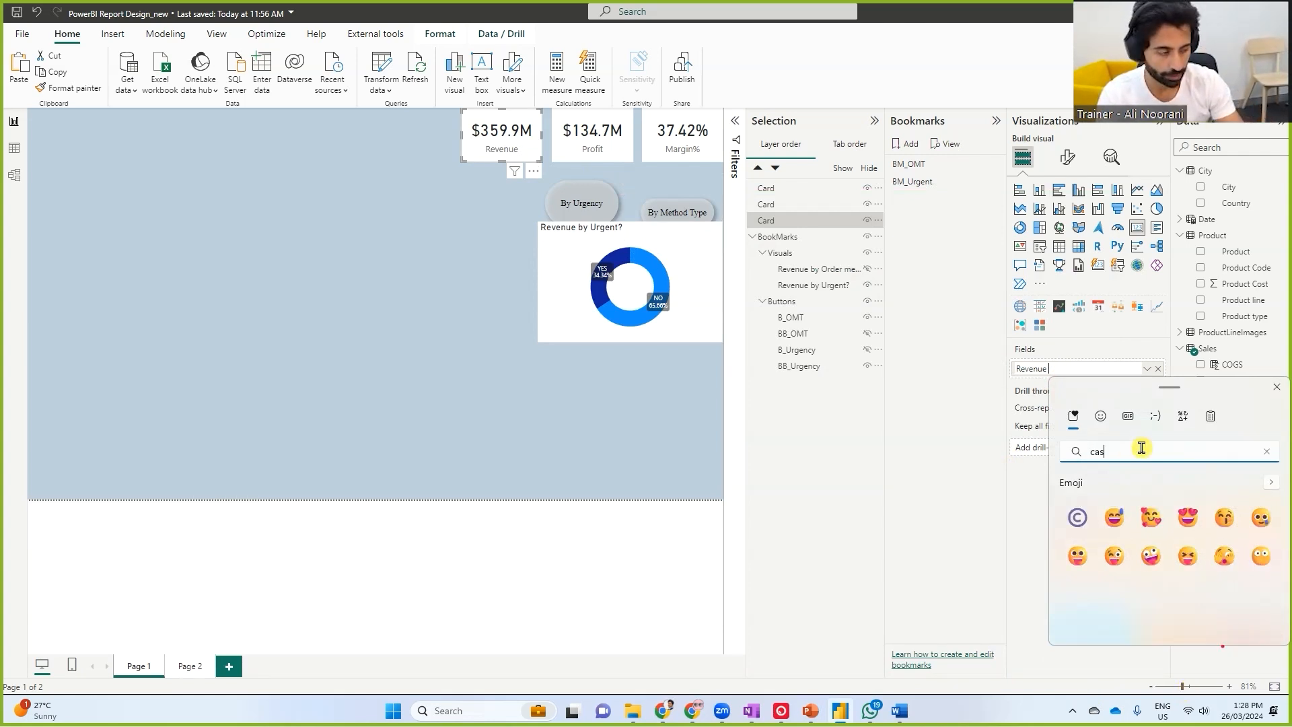
key(BackSpace)
key(BackSpace)
key(BackSpace)
key(BackSpace)
text(money)
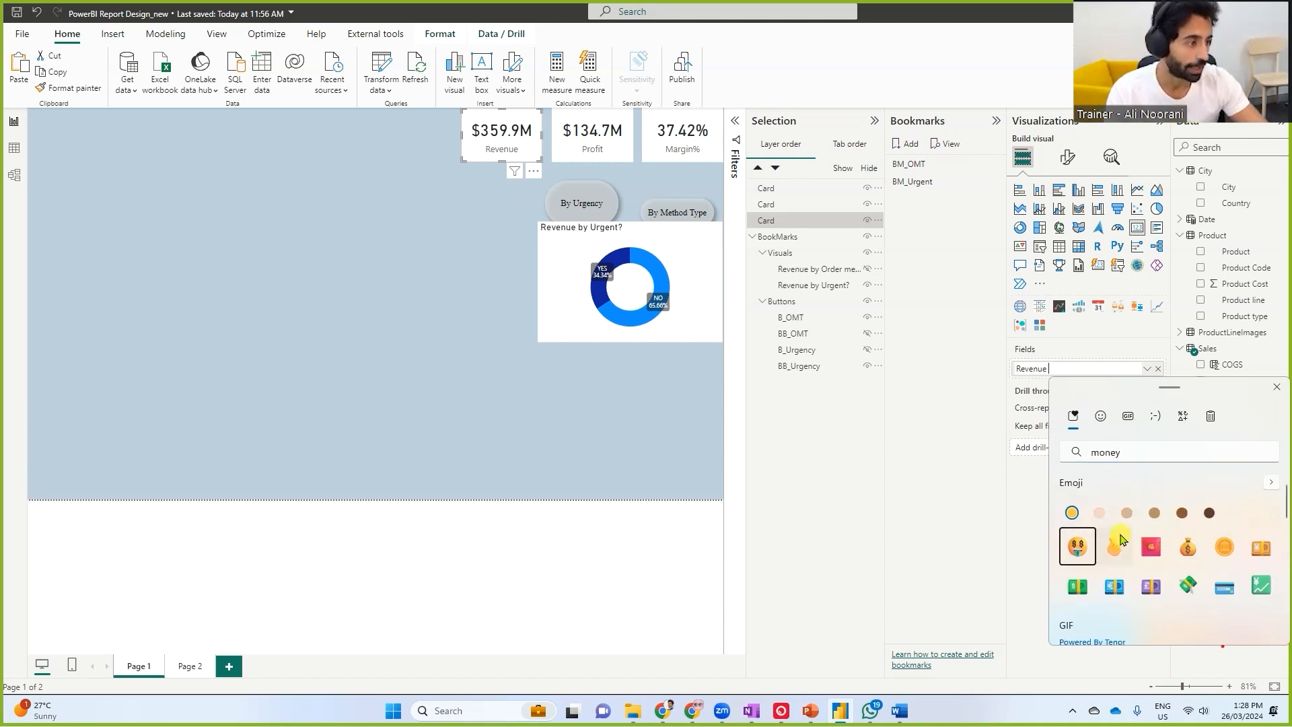
click(1079, 550)
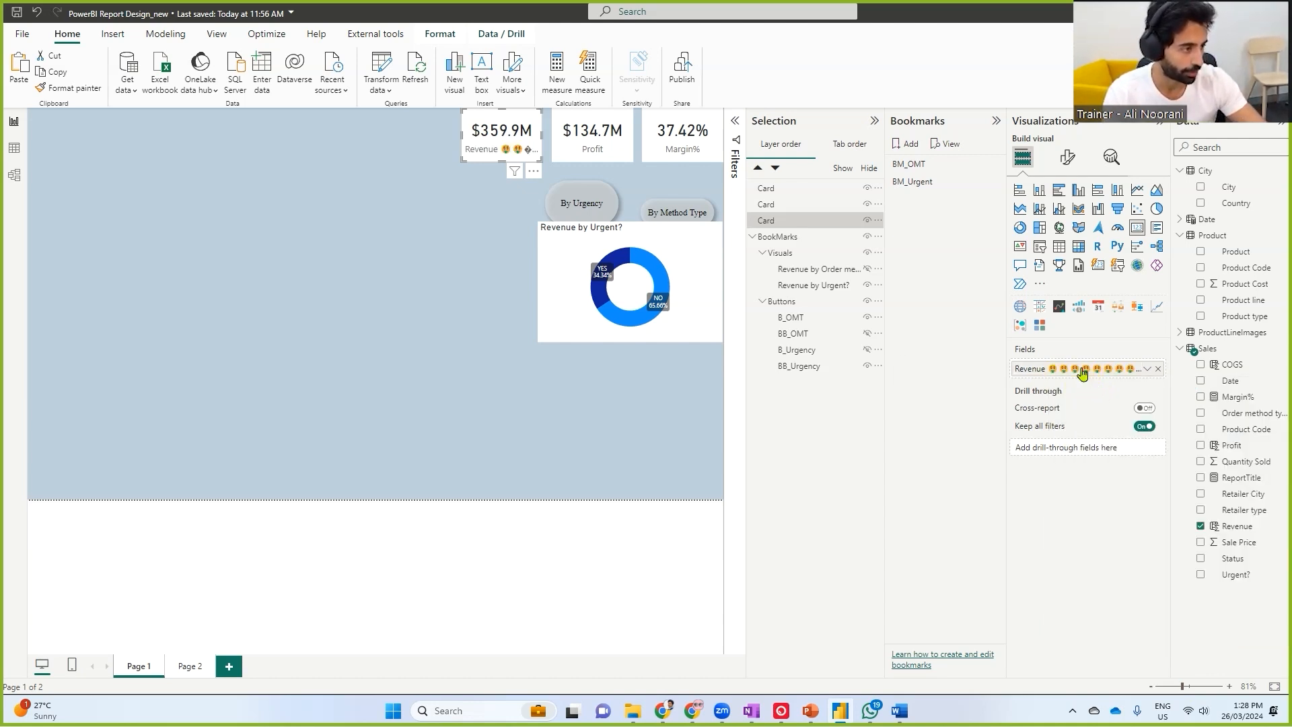
Replace the repeated emojis in the Revenue card's field name with a single money-mouth face emoji
double_click(1082, 372)
drag(1049, 368, 1165, 374)
key(BackSpace)
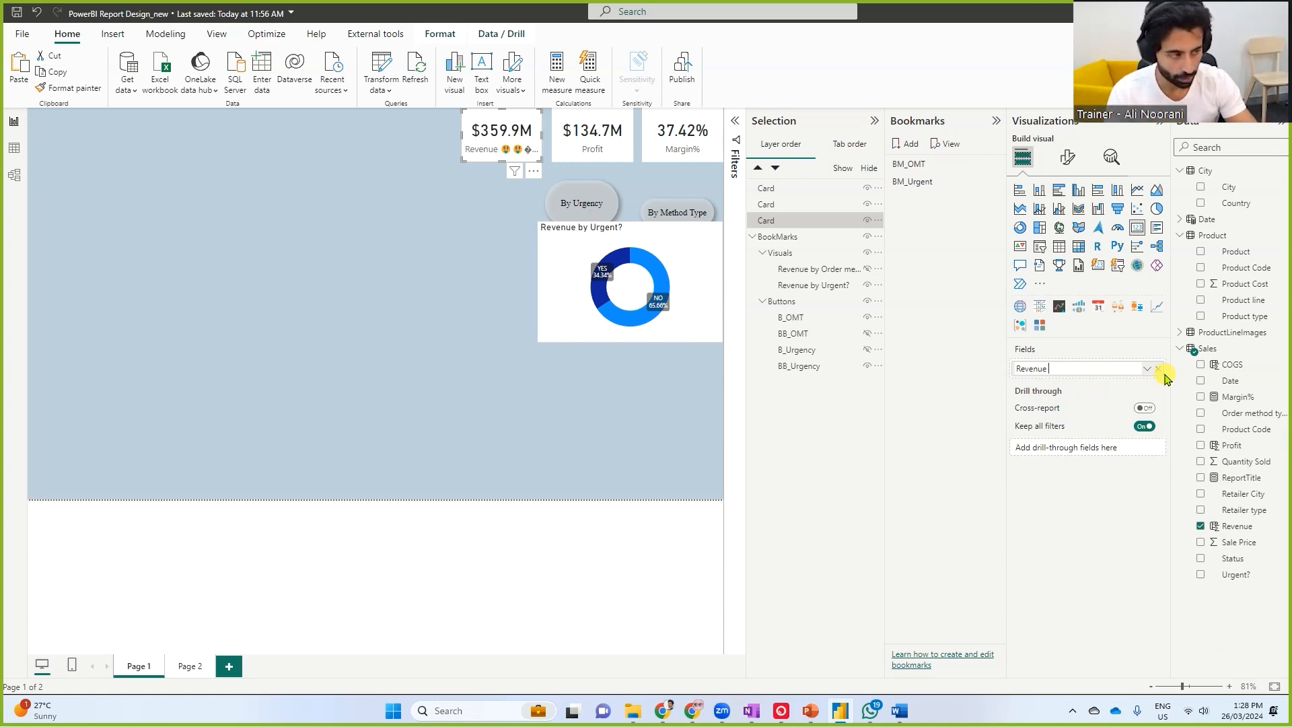
key(super+period)
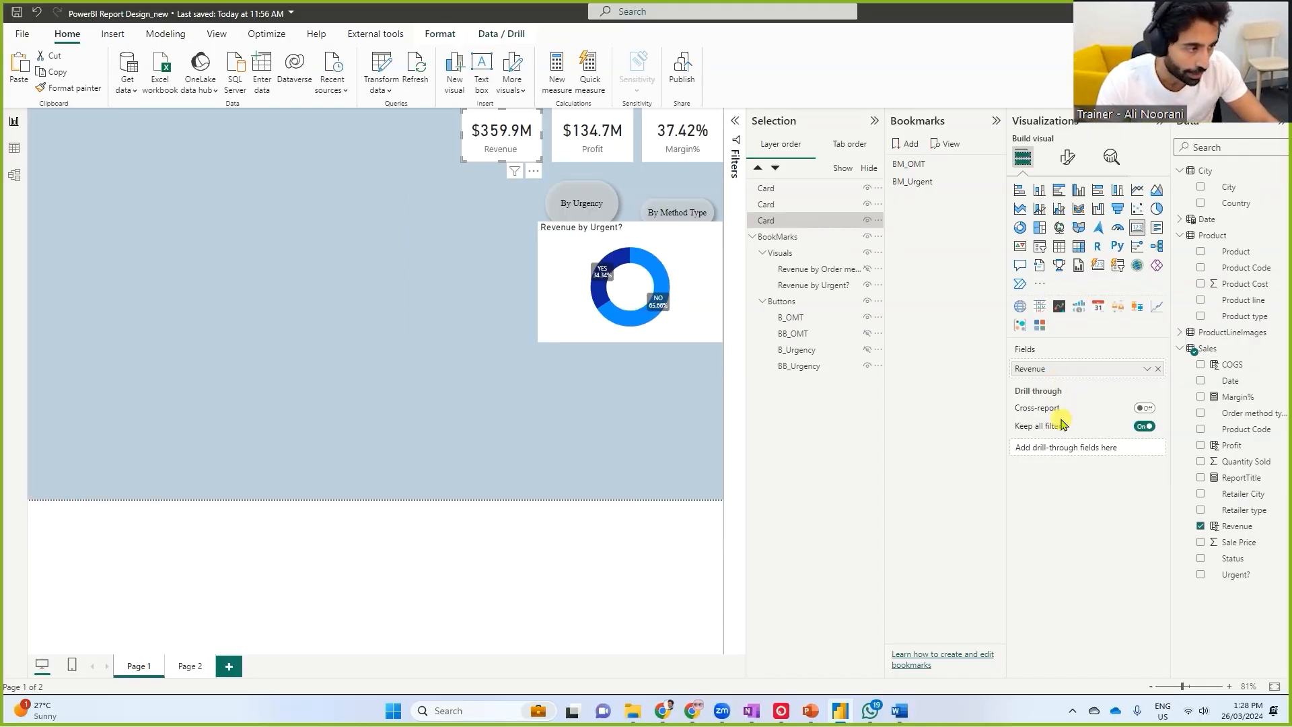
key(Return)
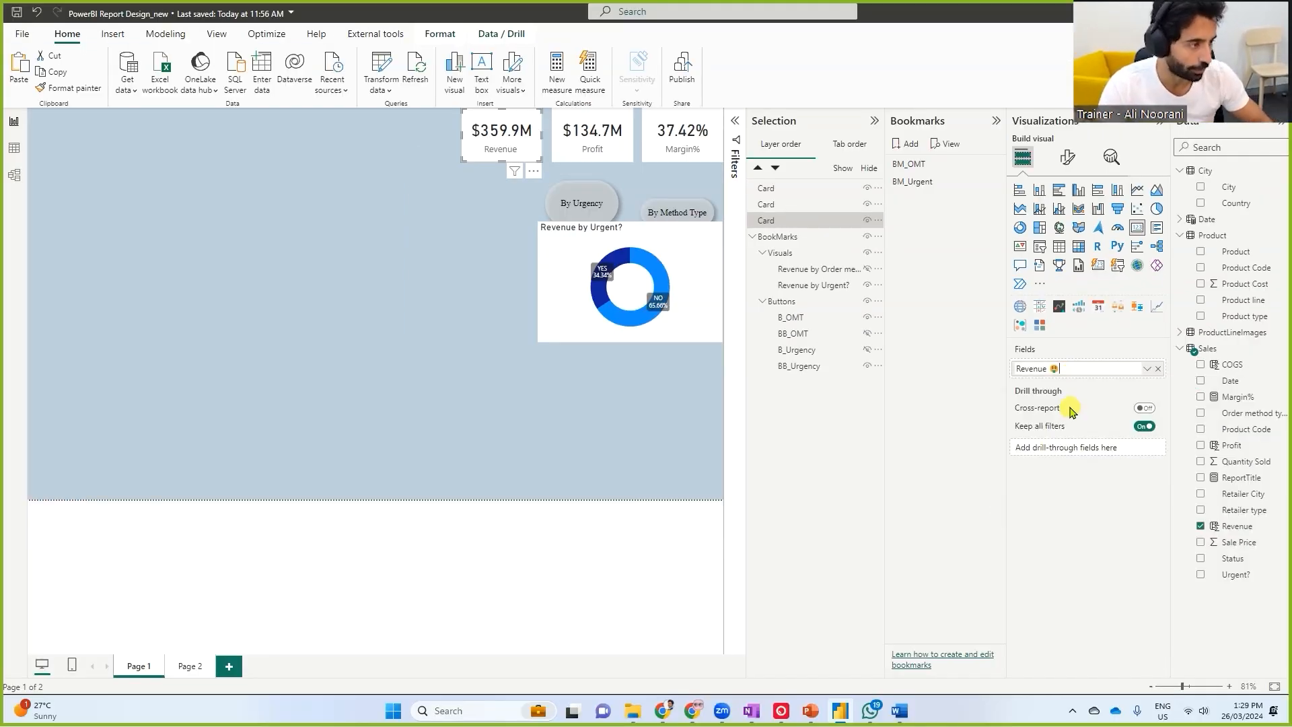
key(Return)
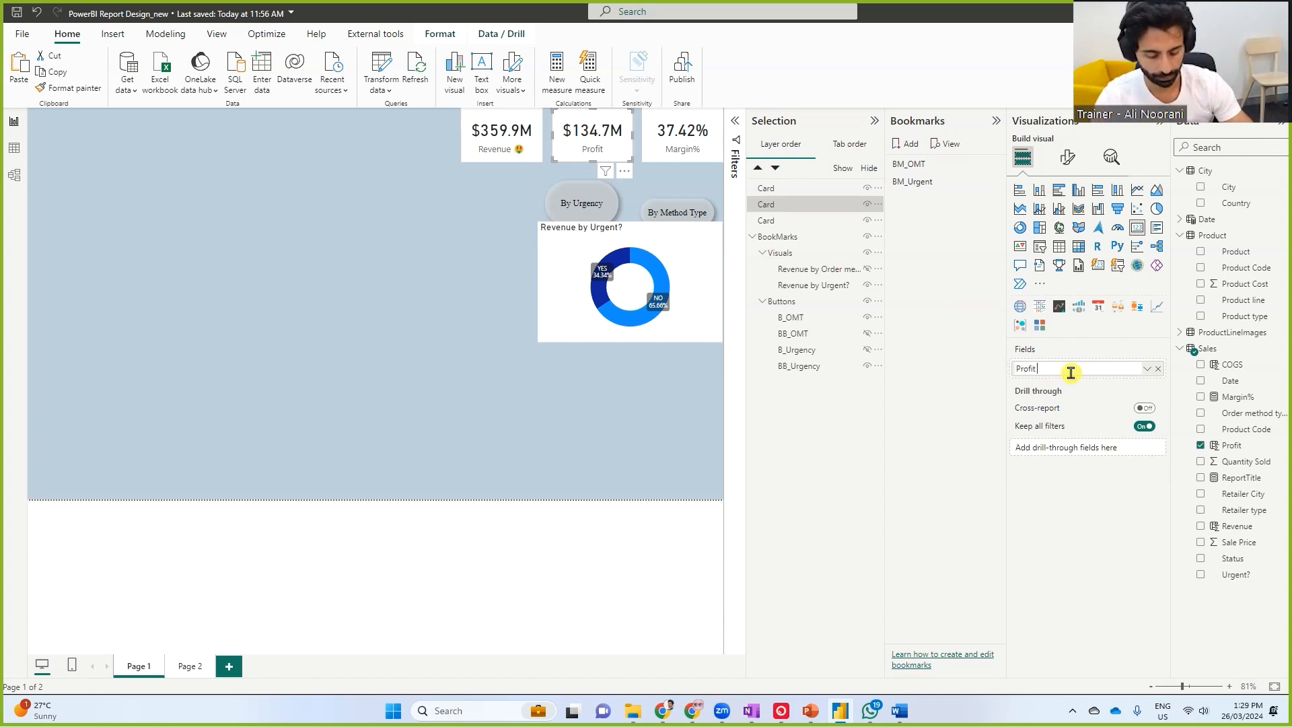
Append a green banknote emoji to the Profit card's field name and a bottle emoji to the Margin% card's
key(super+period)
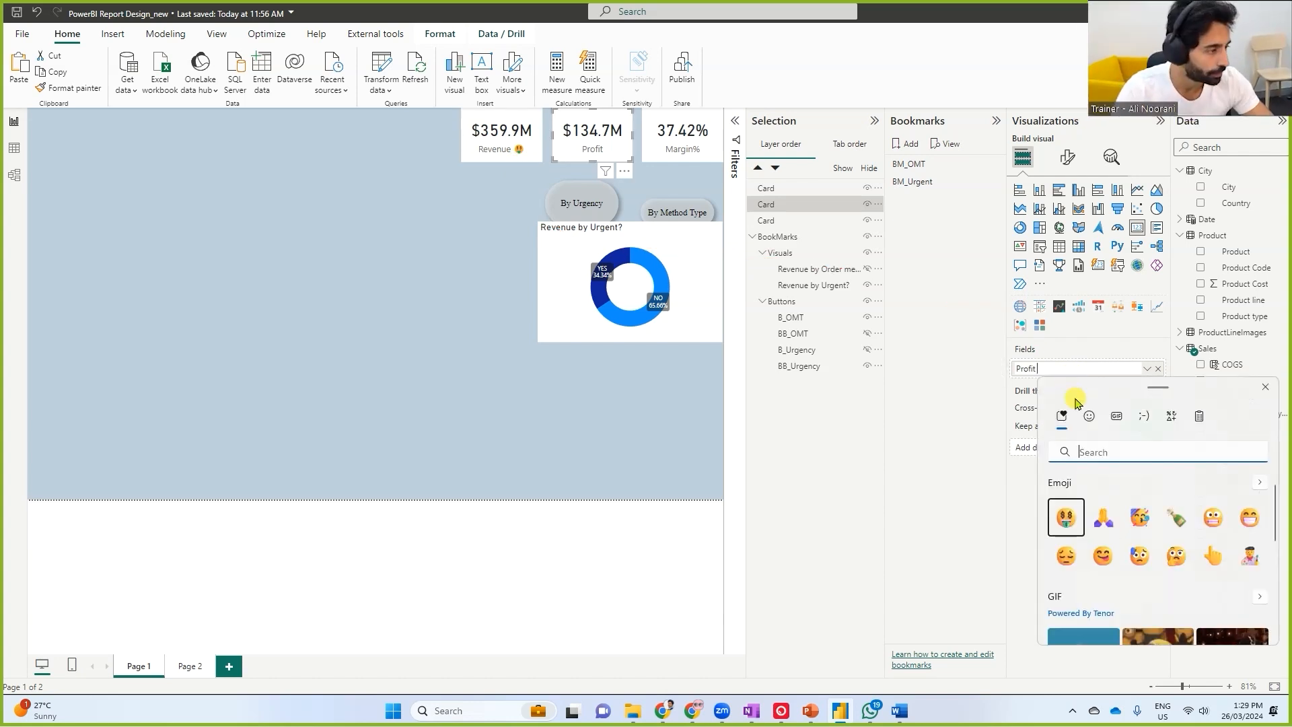
click(1153, 613)
click(434, 367)
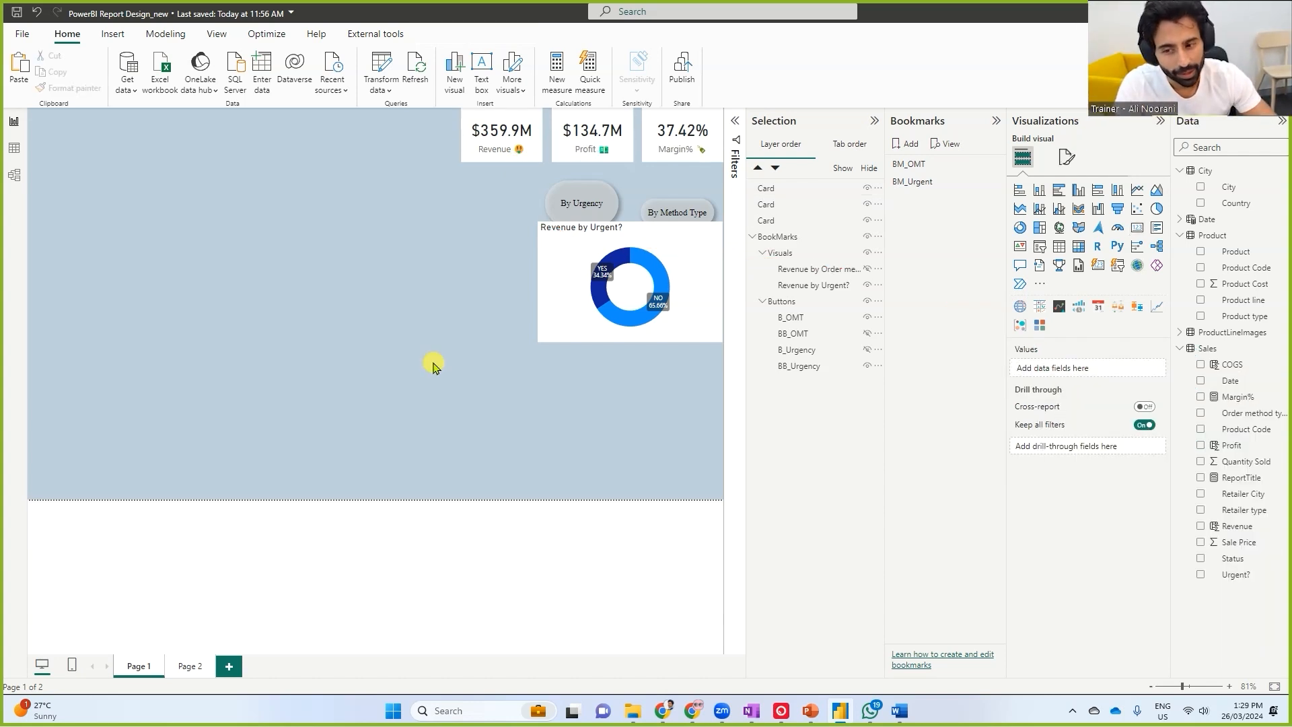
Give the Revenue, Profit and Margin% cards a white visual border with rounded corners of 11 px
click(498, 155)
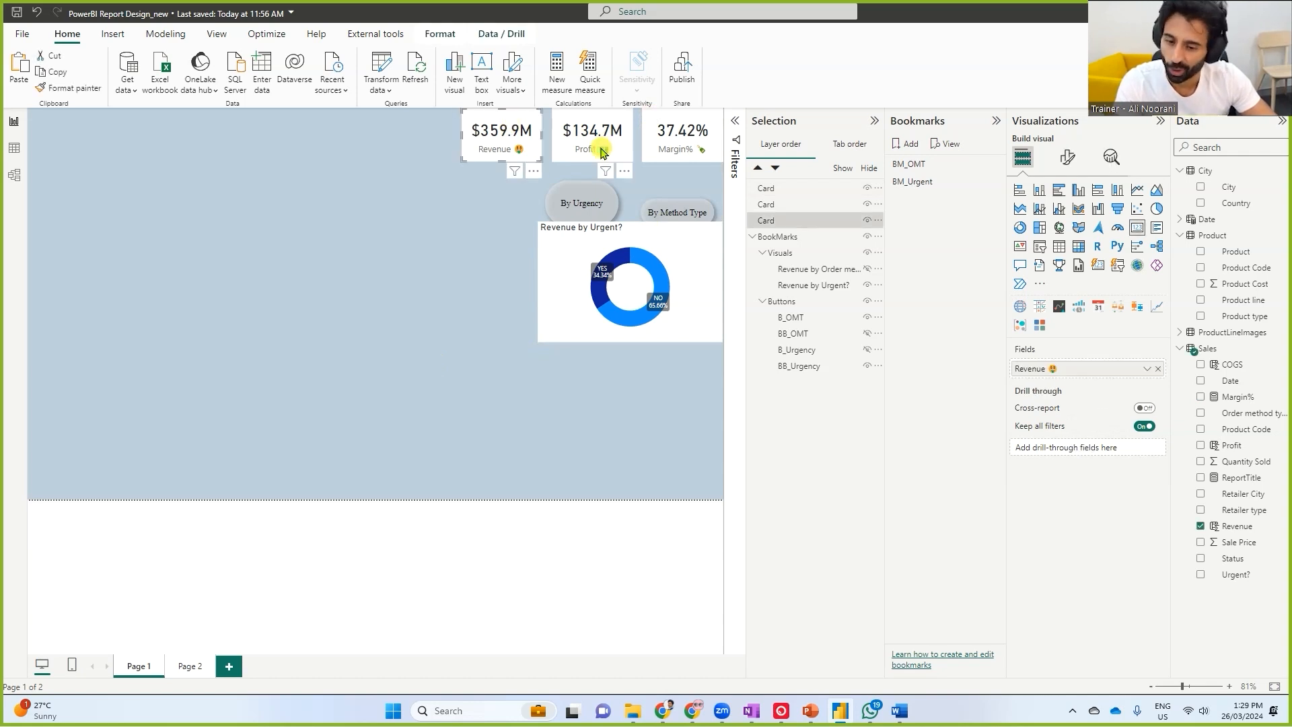
ctrl+click(603, 152)
ctrl+click(681, 138)
click(1067, 157)
click(1067, 219)
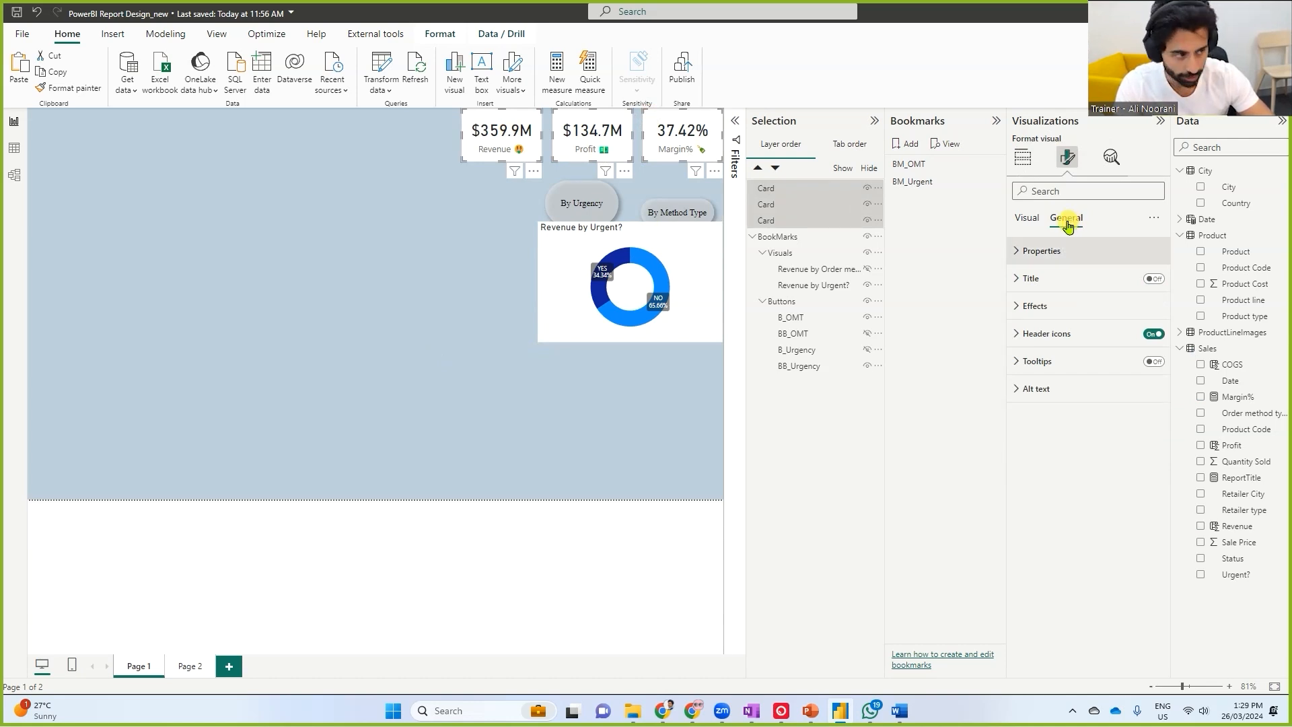
click(1034, 306)
click(1021, 449)
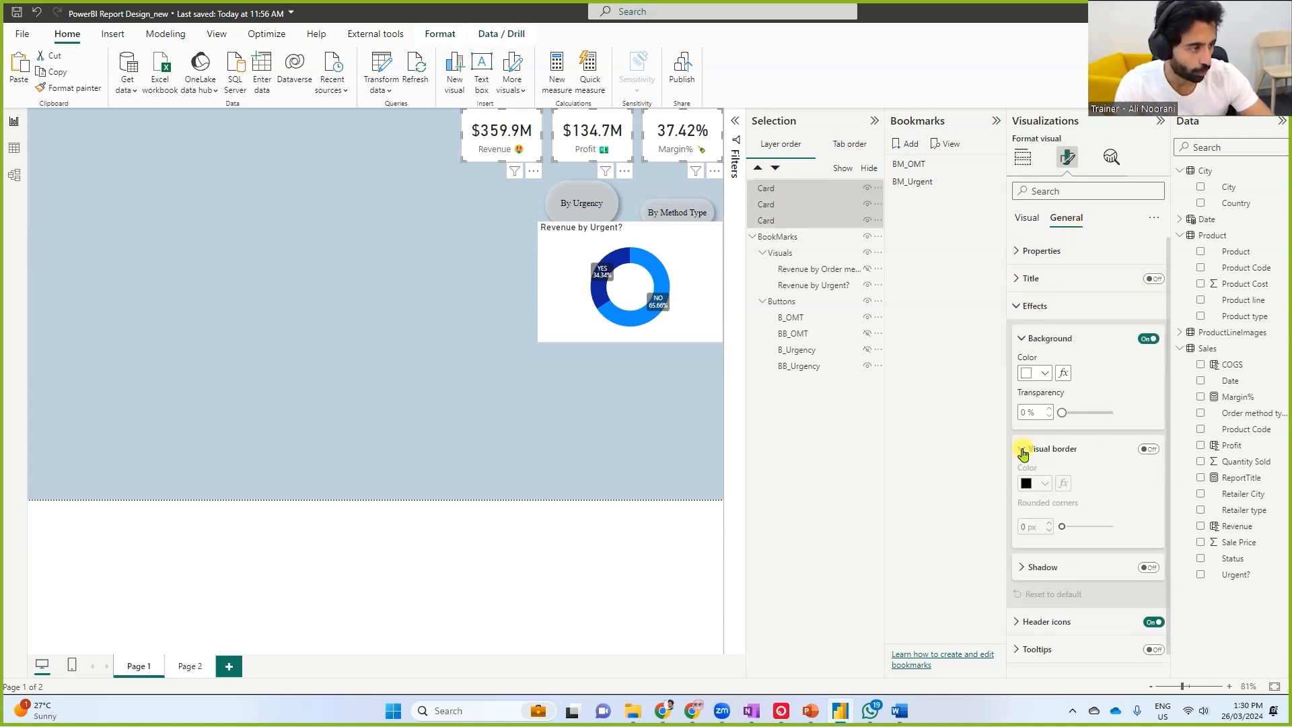
click(1074, 523)
drag(1081, 524, 1101, 523)
click(1042, 483)
click(1033, 270)
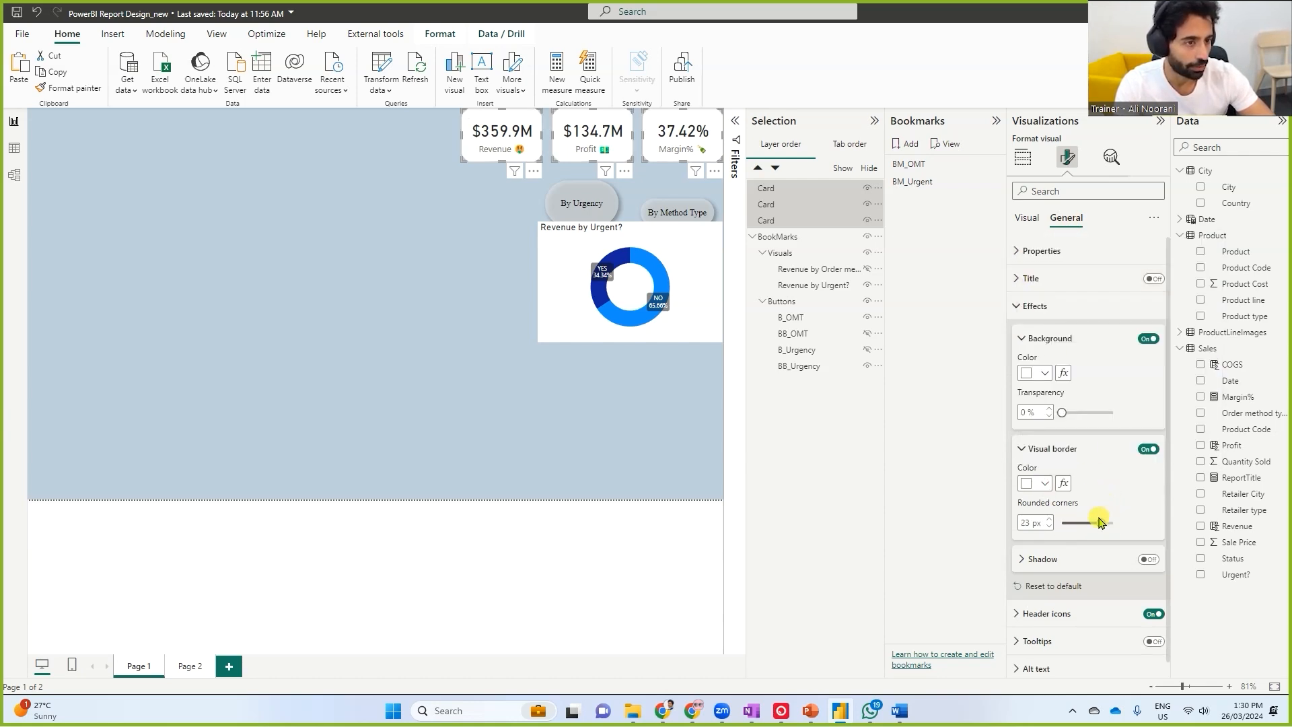
drag(1098, 522, 1079, 526)
mouse_move(1045, 203)
mouse_down()
mouse_move(1058, 230)
mouse_move(1089, 232)
mouse_move(981, 316)
mouse_move(1043, 317)
mouse_up()
mouse_move(1015, 323)
mouse_down()
mouse_move(986, 457)
mouse_move(1072, 463)
mouse_up()
drag(1009, 535, 1118, 534)
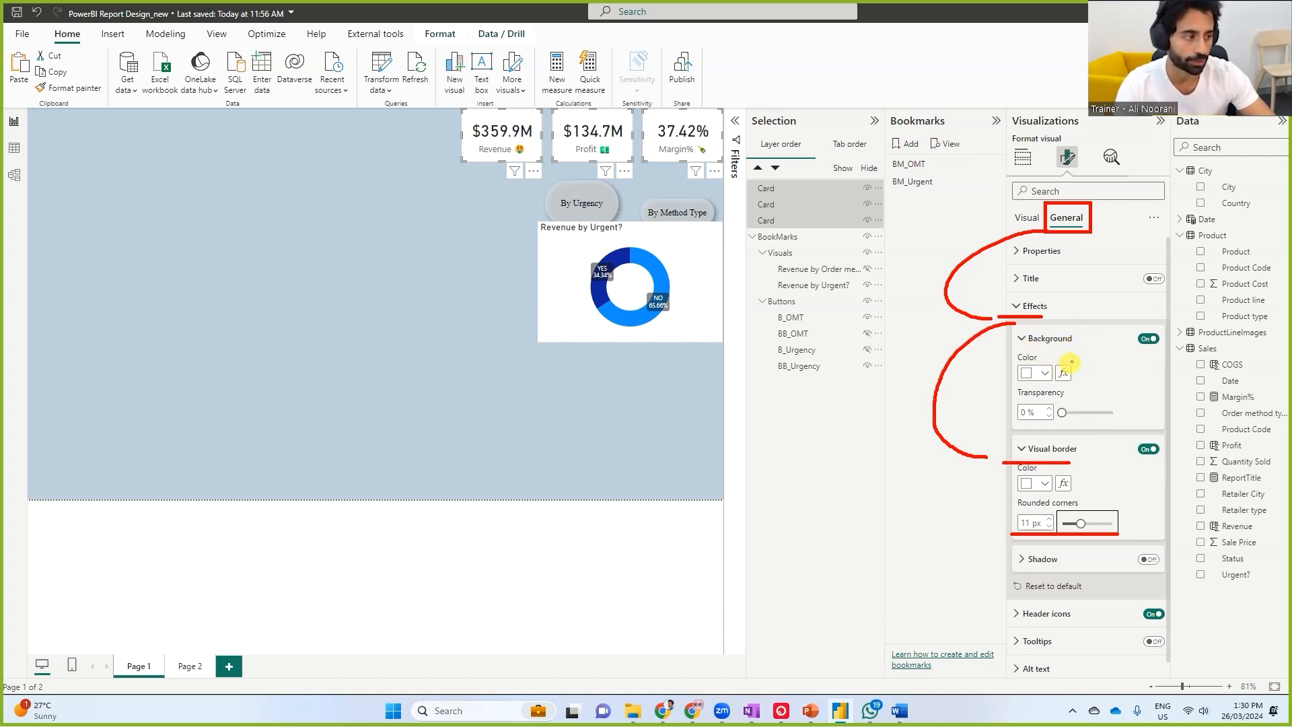
mouse_move(1083, 332)
mouse_down()
mouse_move(995, 374)
mouse_move(1075, 382)
mouse_move(1078, 343)
mouse_up()
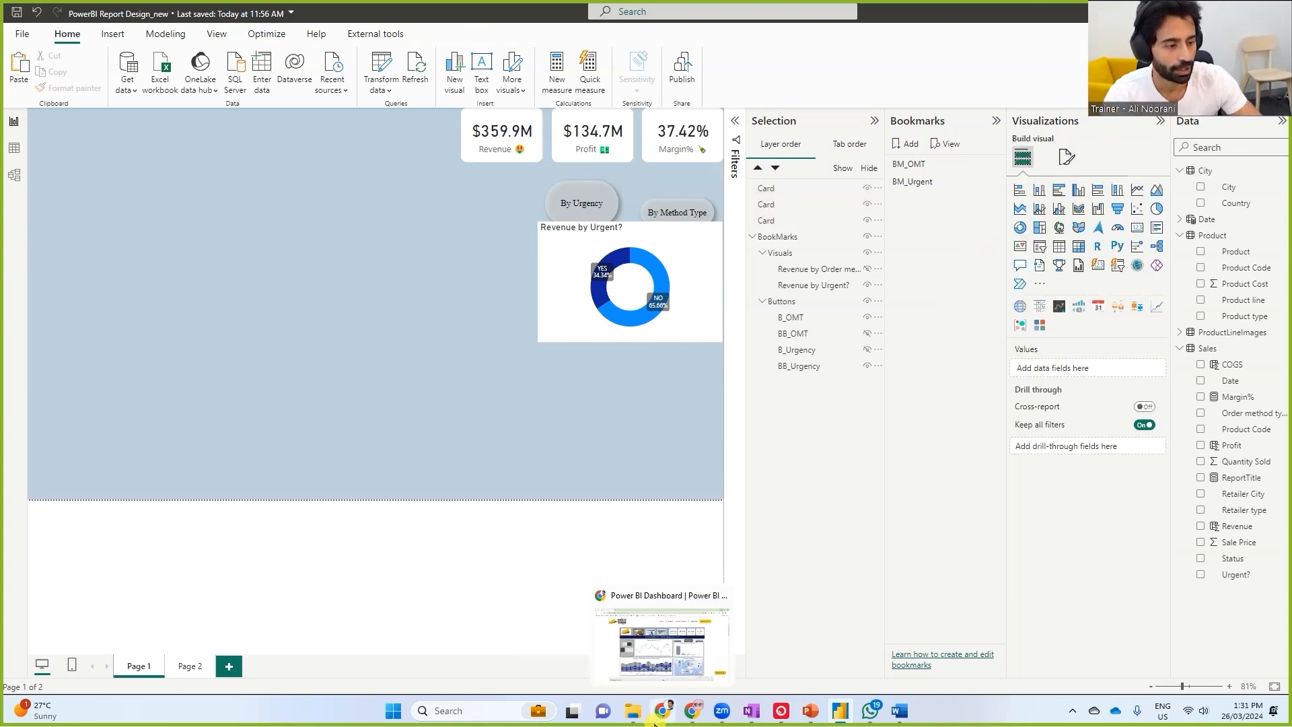